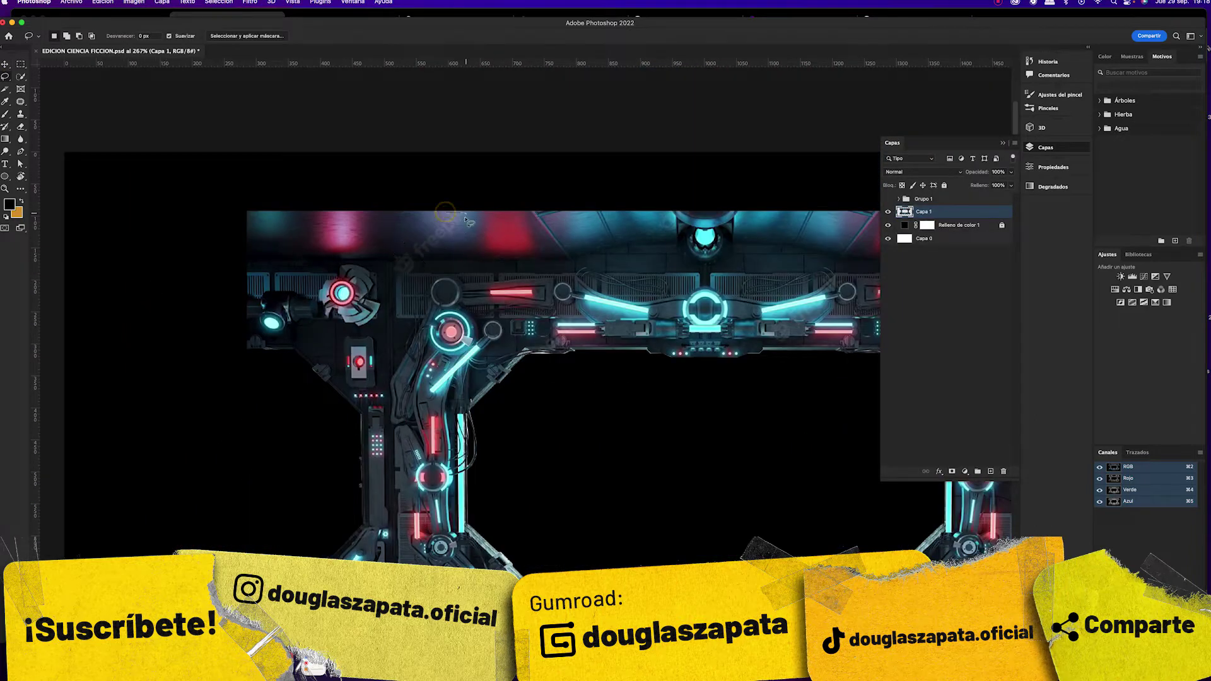
Step: Outline the frame's edge and expand the selection outward
drag(468, 221, 455, 212)
click(219, 1)
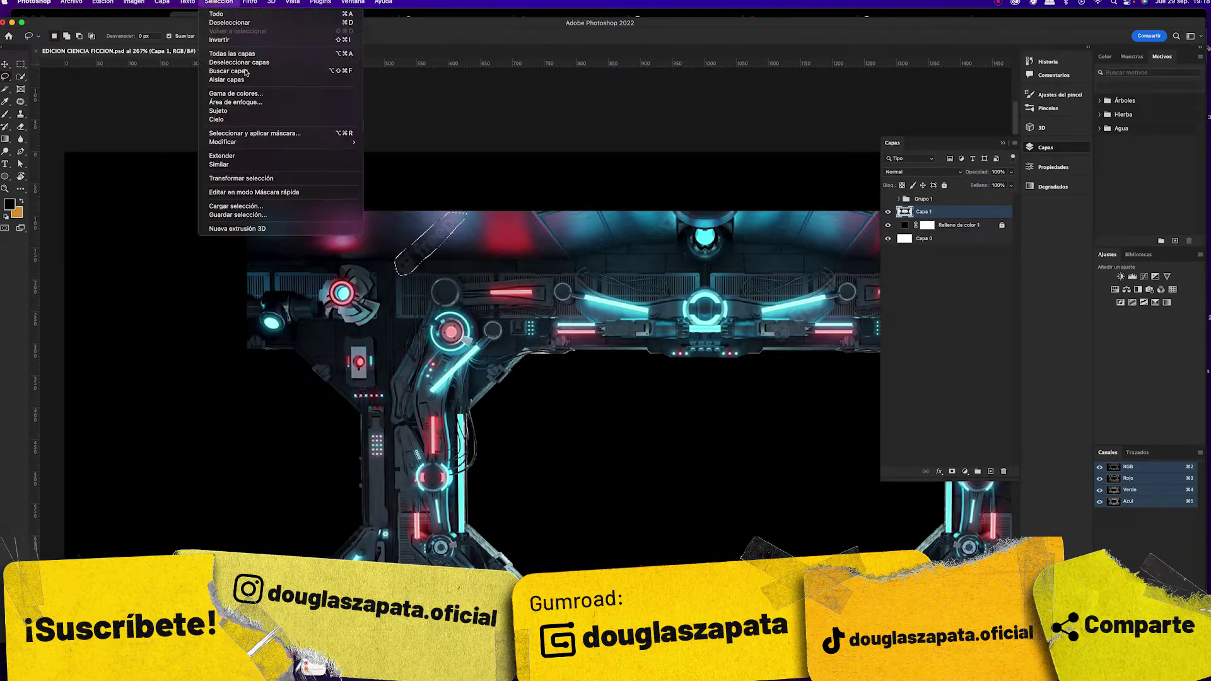
click(379, 158)
key(Return)
click(103, 2)
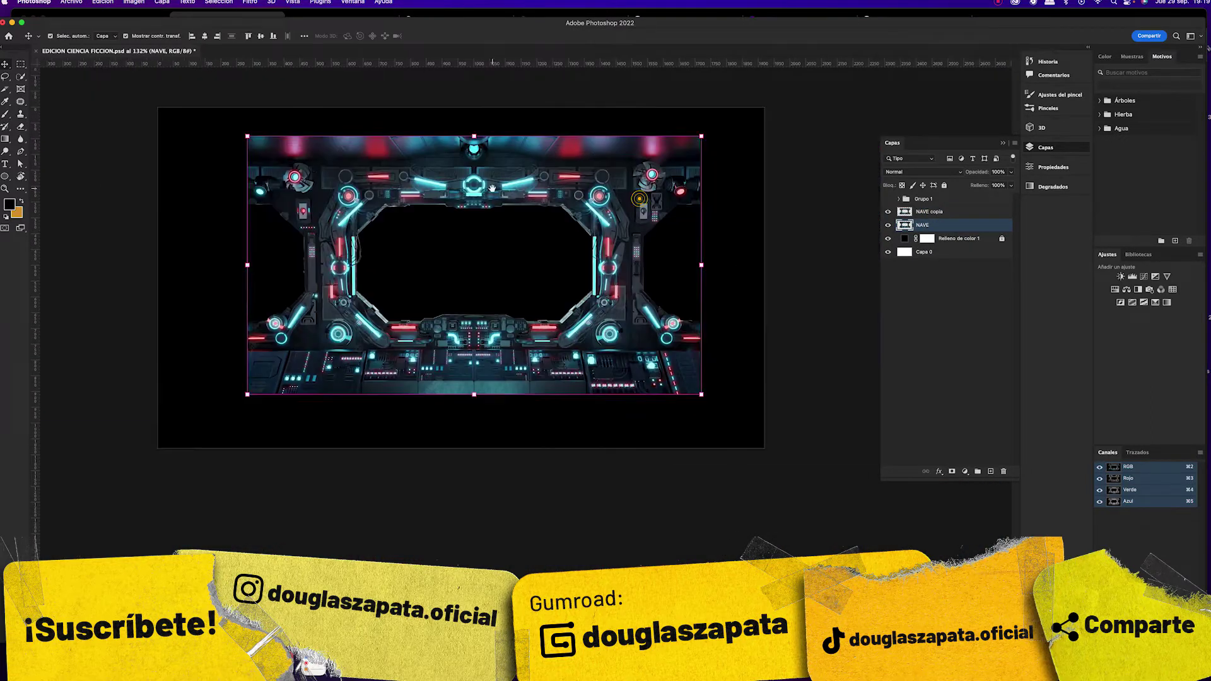
Step: Copy a section of the window frame to a new layer and move it right
drag(314, 125, 321, 351)
key(ctrl+j)
key(v)
drag(470, 265, 816, 264)
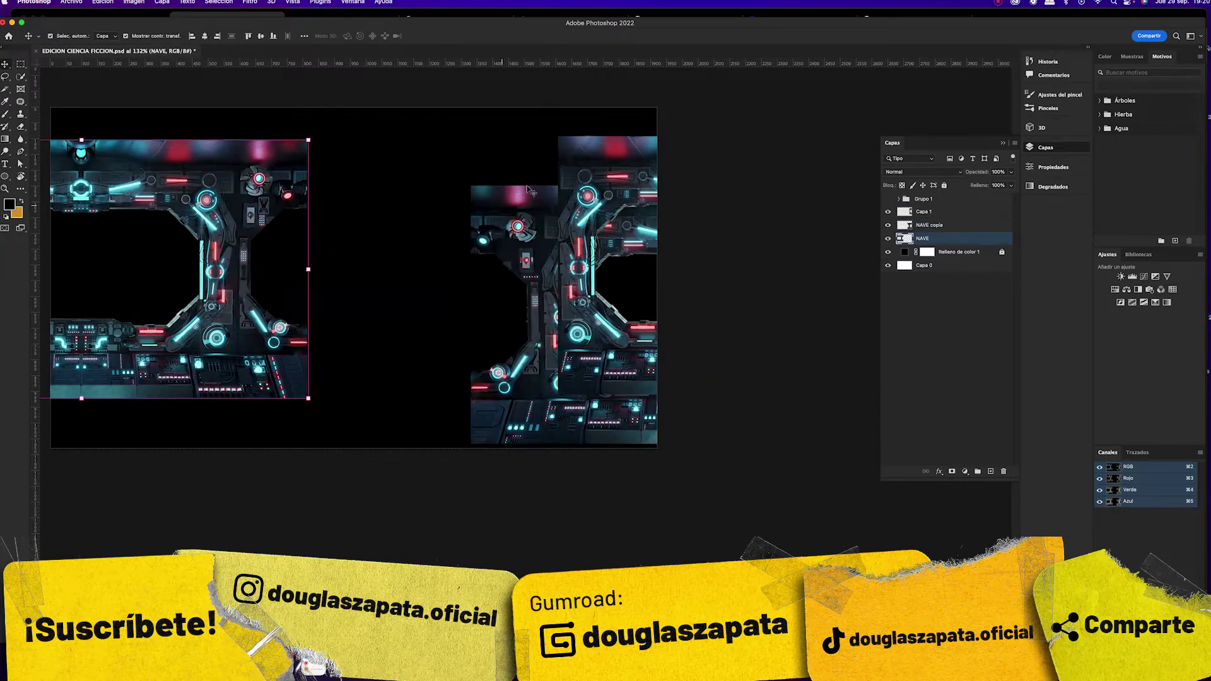
drag(301, 200, 362, 334)
key(Delete)
key(ctrl+z)
Step: Erase an unwanted corner area from the copied frame piece using a polygonal lasso outline
key(l)
scroll(275, 242, up, 2)
click(315, 171)
click(426, 170)
click(427, 193)
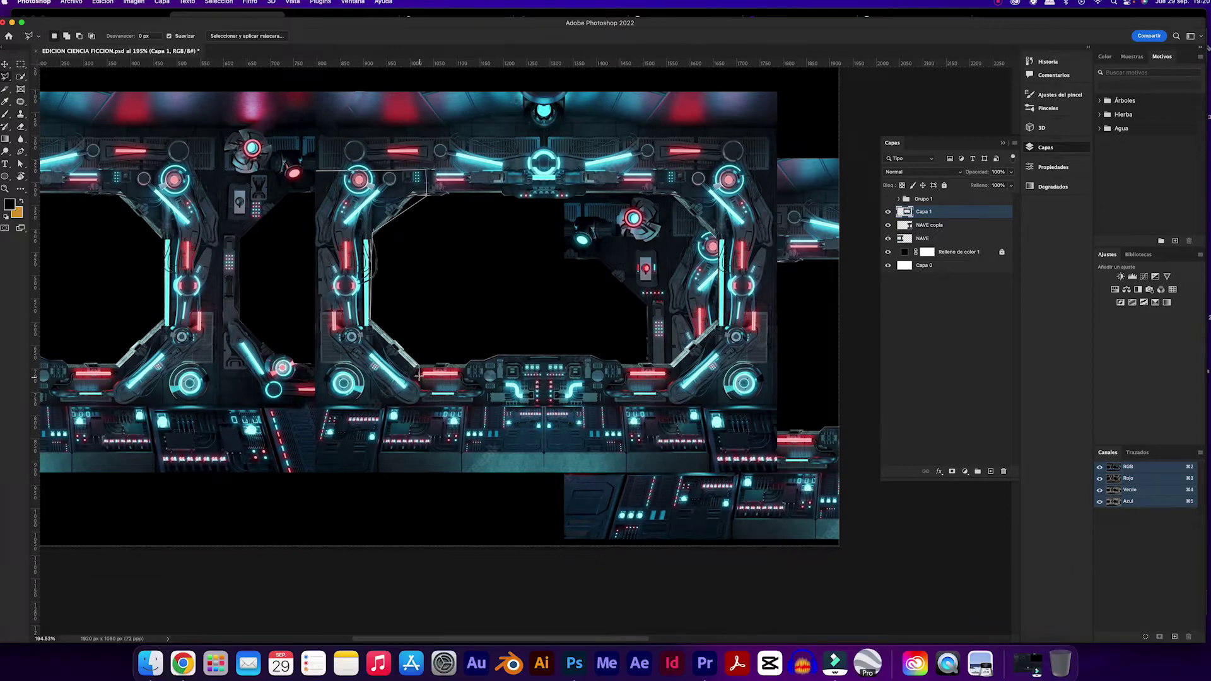
key(Delete)
key(ctrl+d)
key(v)
Step: Copy the pillar to a new layer and line it up between the two windows
scroll(357, 333, down, 3)
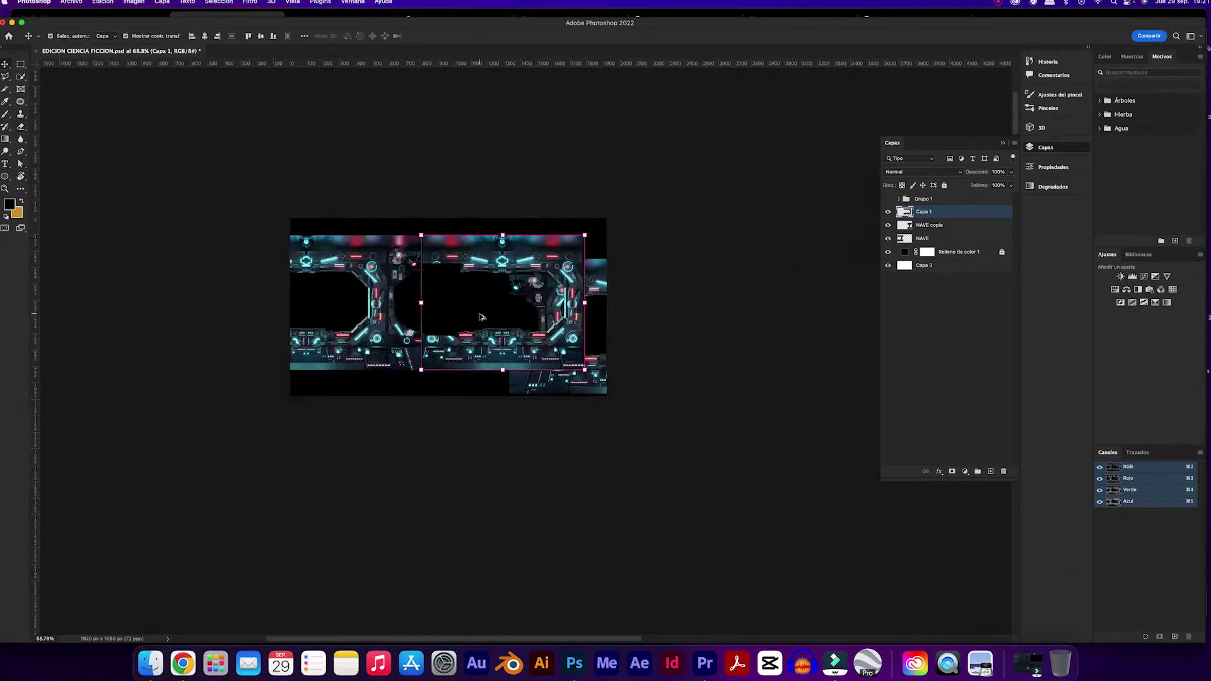
scroll(502, 138, up, 2)
key(m)
mouse_move(449, 228)
mouse_down()
mouse_move(481, 245)
mouse_move(542, 230)
mouse_up()
shift+click(923, 225)
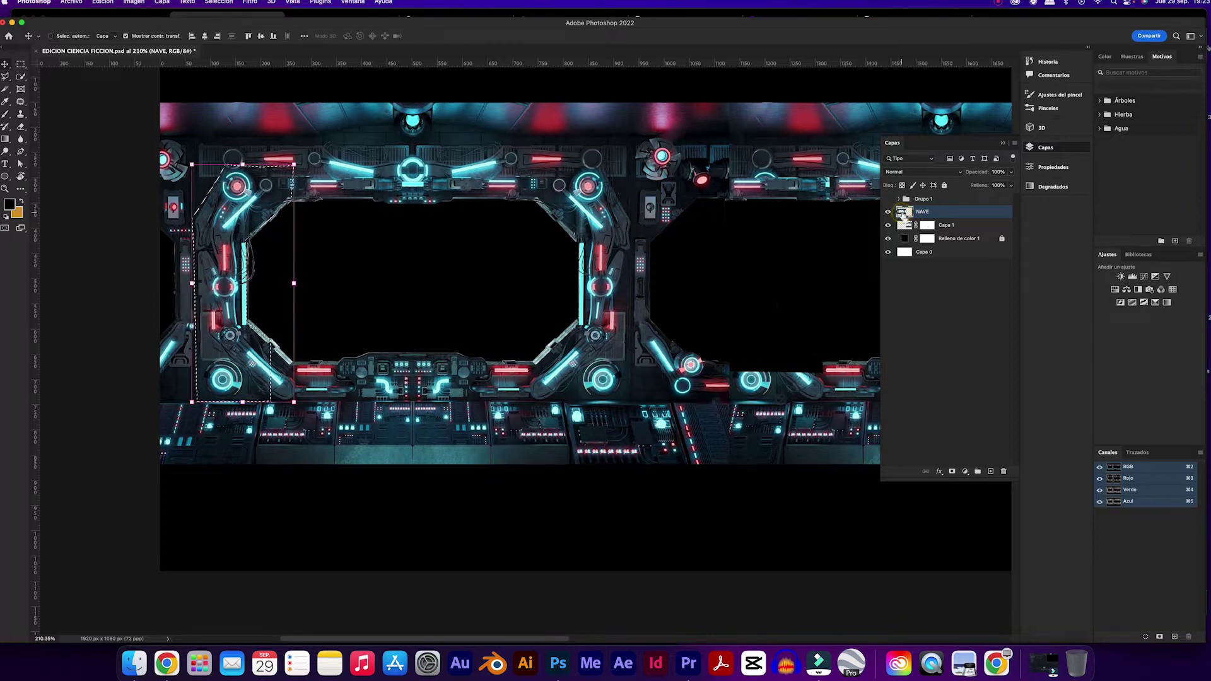
key(cmd+j)
key(cmd+t)
drag(259, 217, 787, 218)
drag(609, 268, 569, 258)
Step: Move Capa 1 above NAVE, shift the right frame left, and mask the Capa 2 pillar
drag(929, 213, 930, 218)
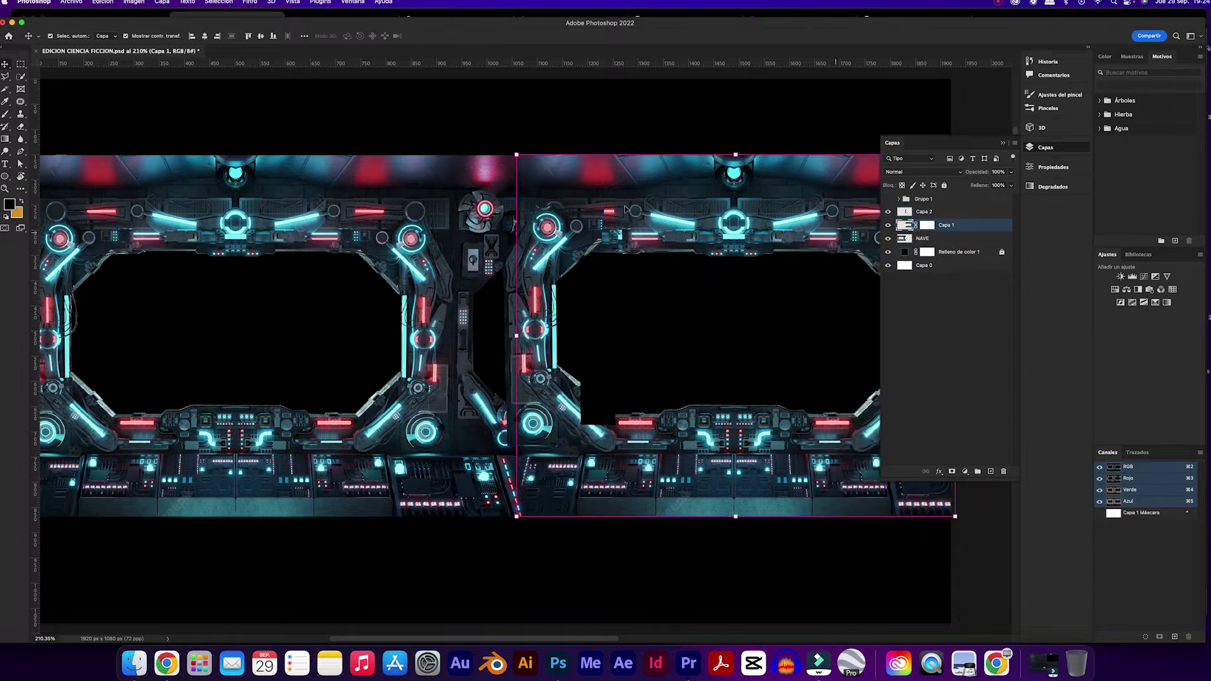
drag(654, 424, 561, 424)
click(924, 211)
click(951, 471)
key(b)
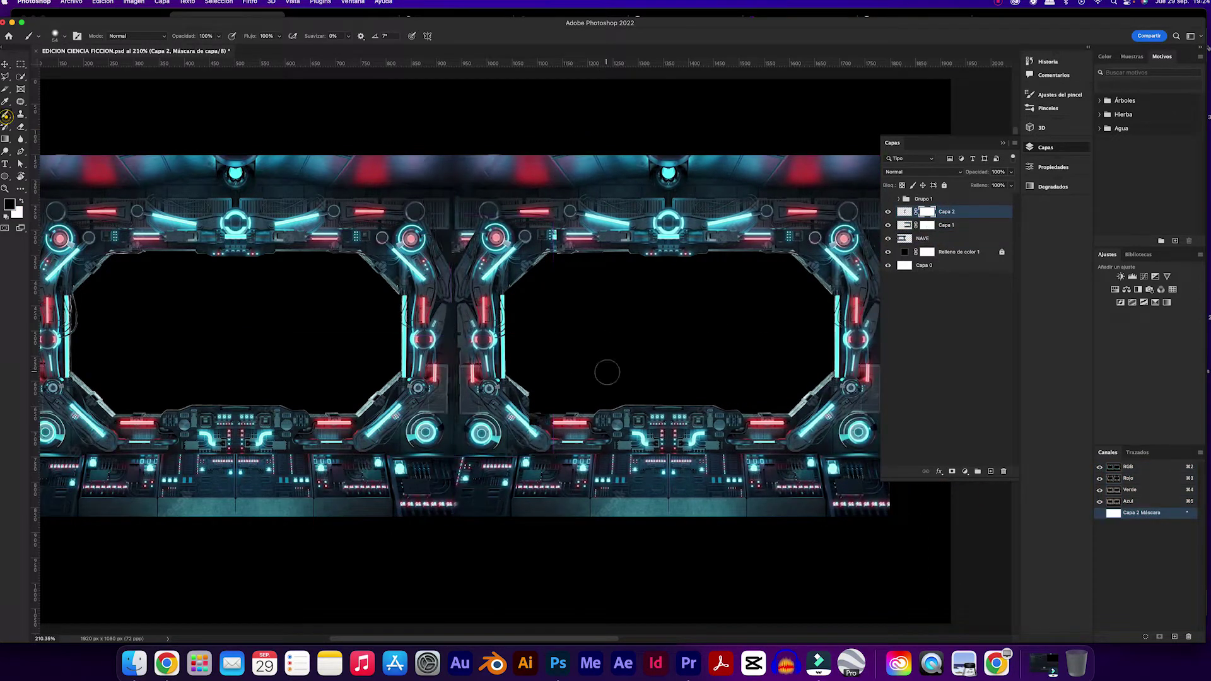
scroll(502, 372, up, 4)
scroll(536, 498, down, 5)
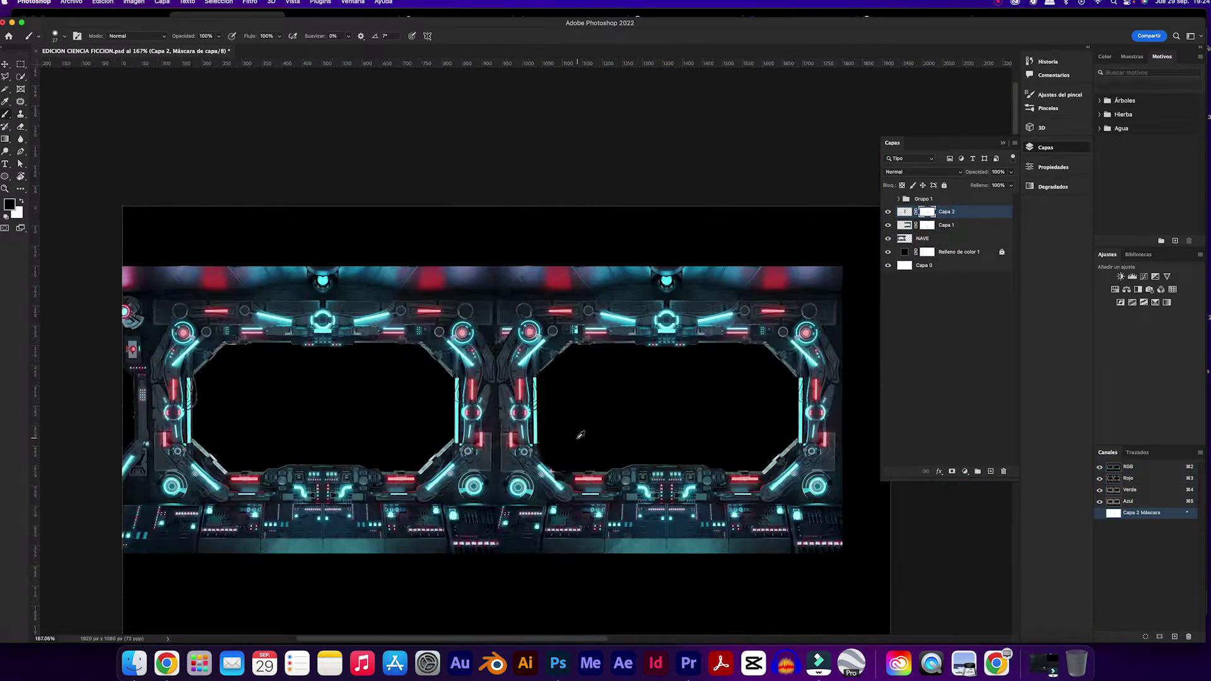
Step: Group the three bridge layers as nave-partes and scale them up to fill the canvas
key(v)
shift+click(949, 214)
key(super+g)
key(super+t)
mouse_move(486, 311)
mouse_down()
mouse_move(500, 263)
mouse_move(523, 265)
mouse_up()
Step: Apply the bridge scaling, shift it right, and place the 3957 door image
key(Return)
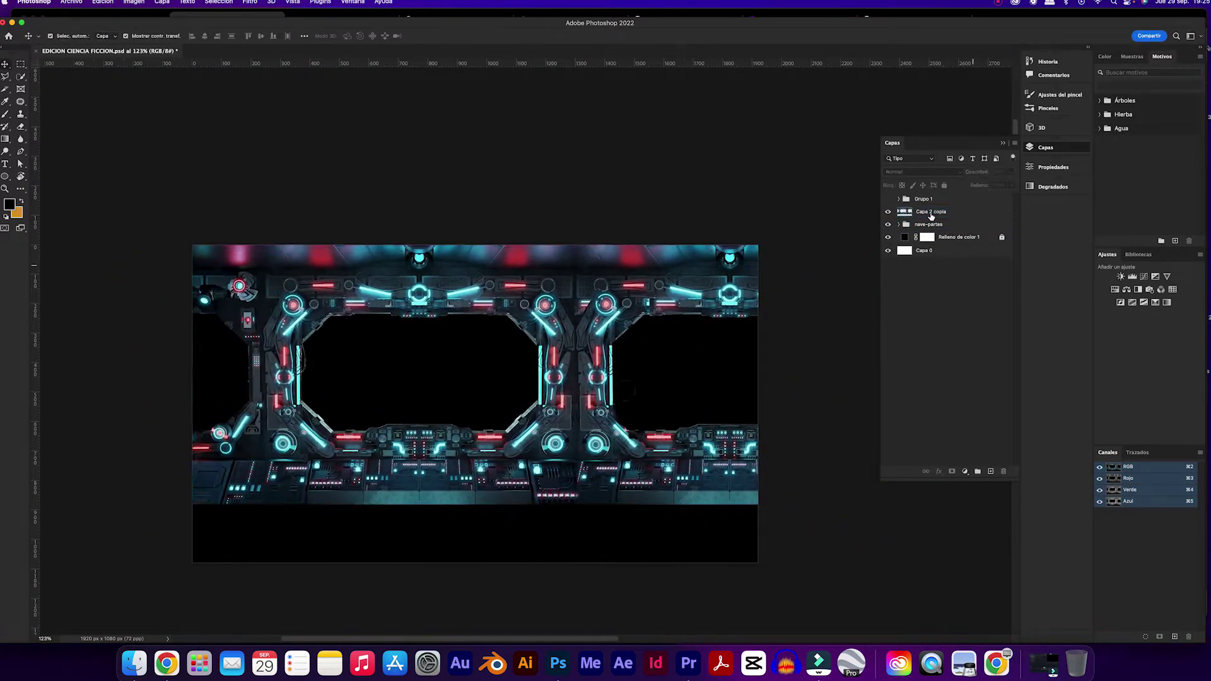
drag(442, 378, 539, 379)
key(super+Tab)
drag(346, 209, 504, 315)
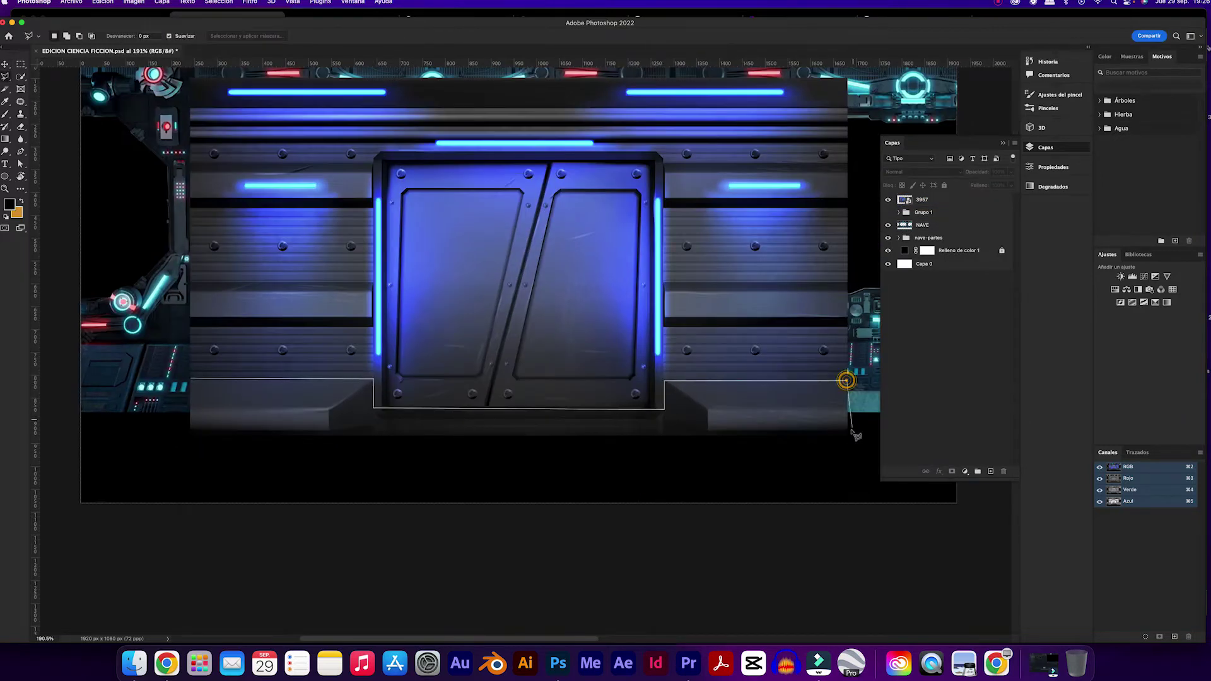
Step: Resize the copied 3957 light strip and select both light strip layers
click(925, 209)
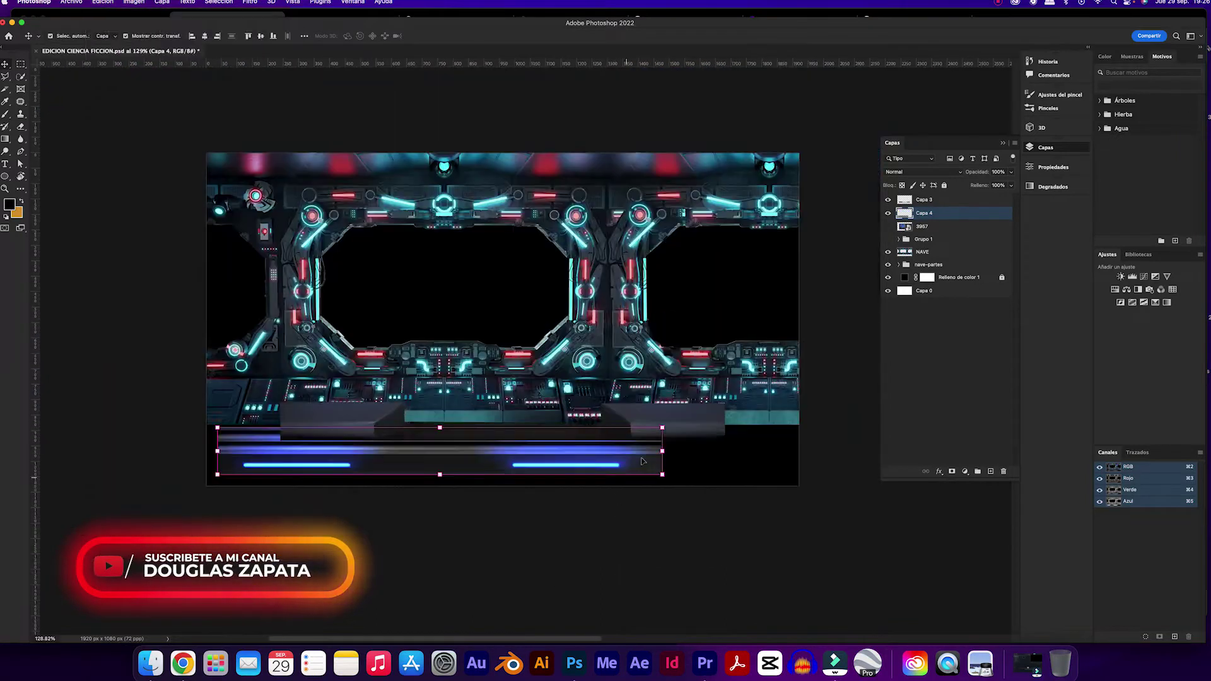
drag(489, 419, 489, 434)
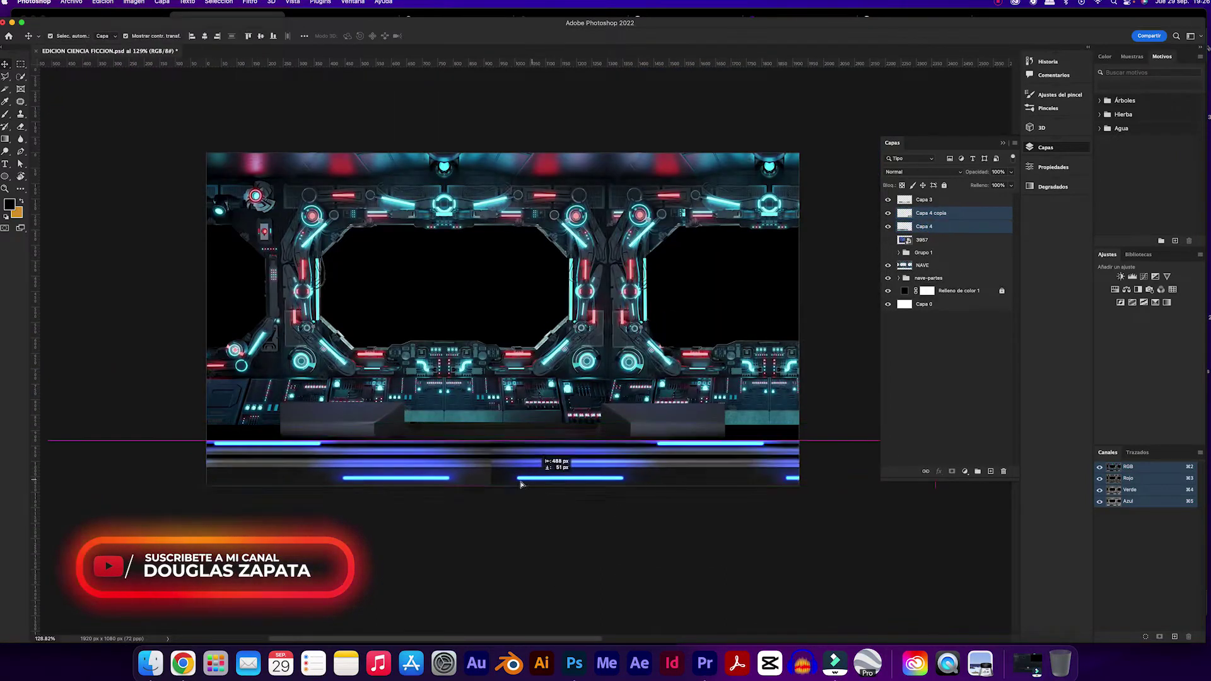
click(931, 215)
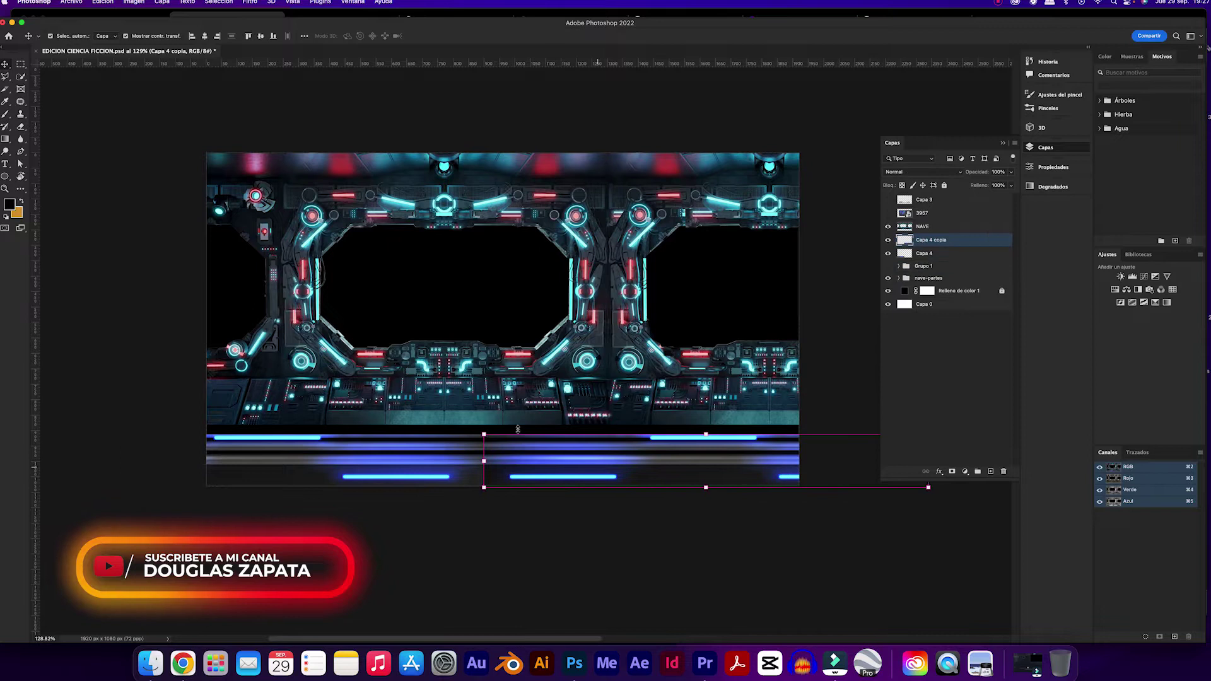
shift+click(481, 464)
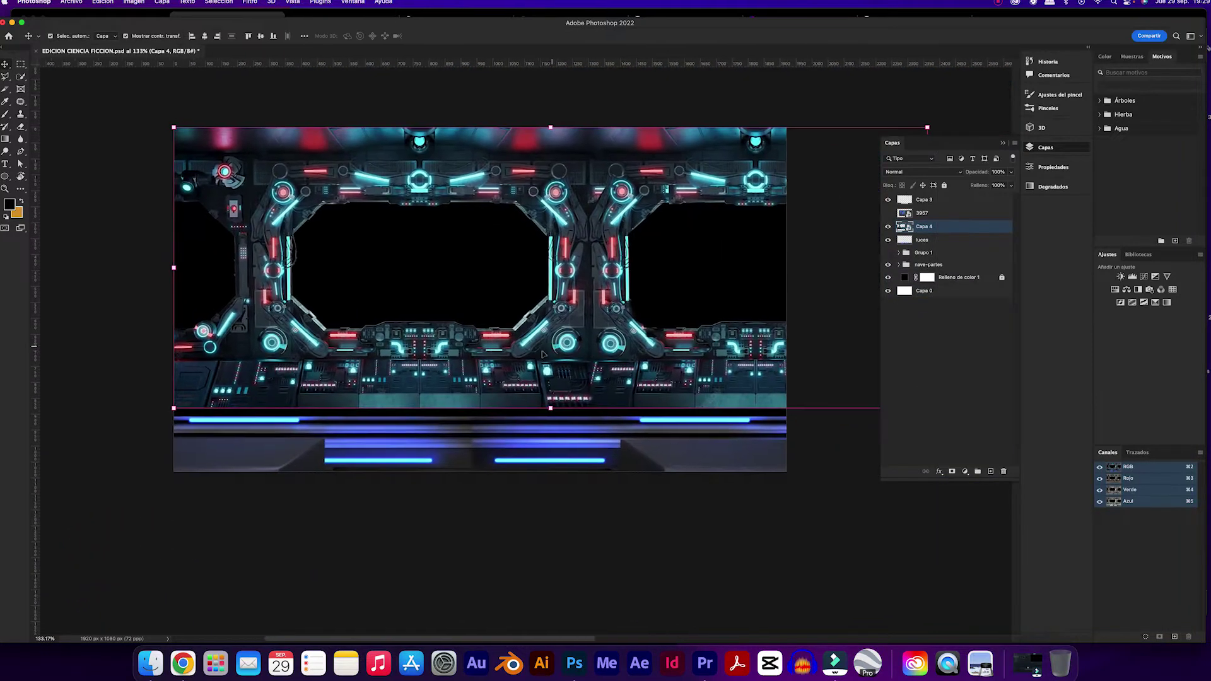
Step: Copy an outlined console piece to a new layer and distort it into a flat perspective strip
click(335, 459)
scroll(335, 459, up, 3)
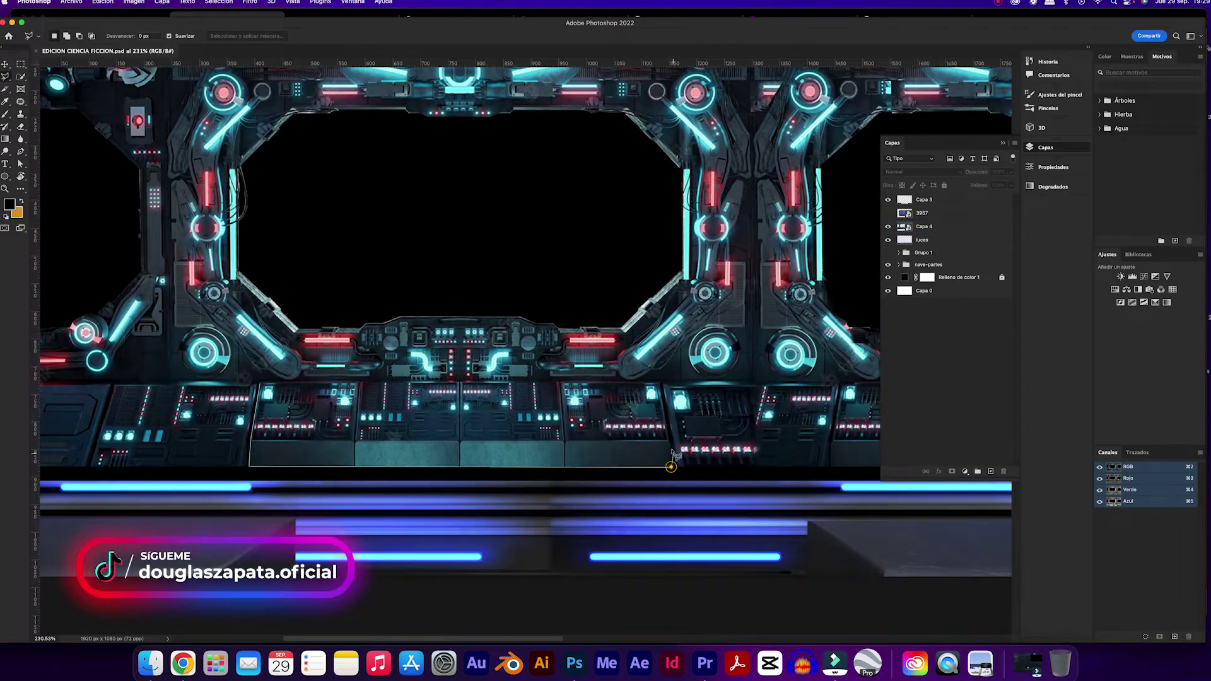
key(ctrl+j)
key(ctrl+t)
mouse_move(554, 405)
mouse_down()
mouse_move(197, 412)
mouse_move(128, 450)
mouse_up()
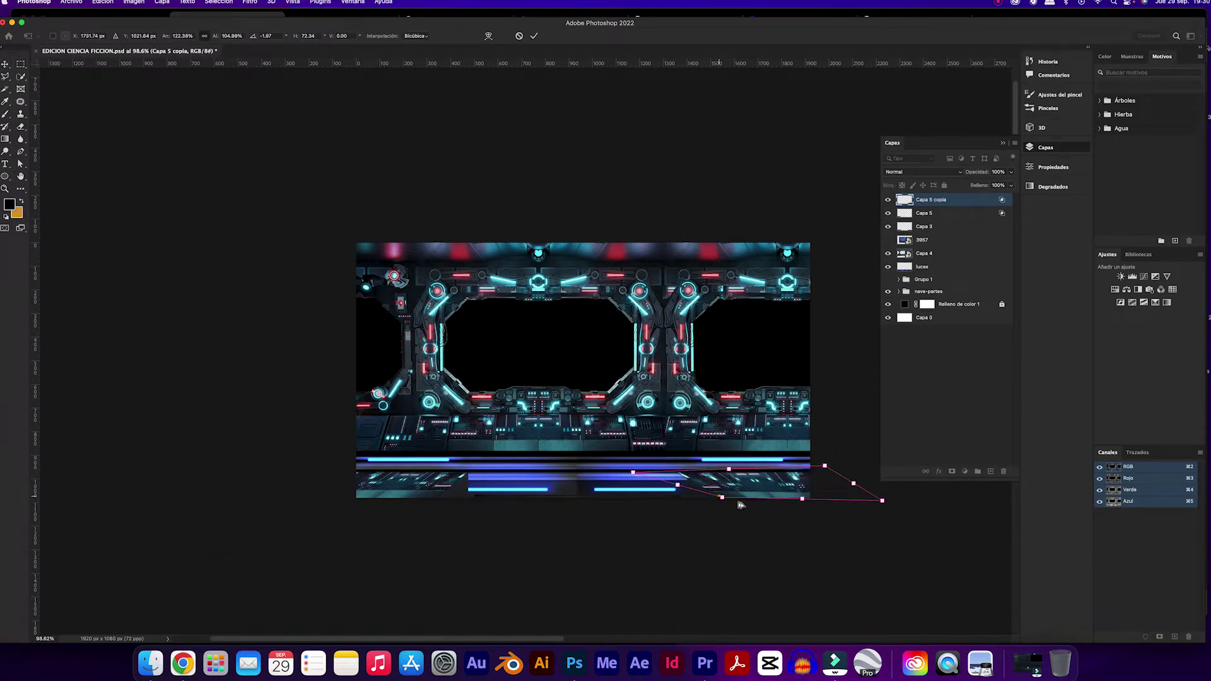
scroll(831, 456, up, 5)
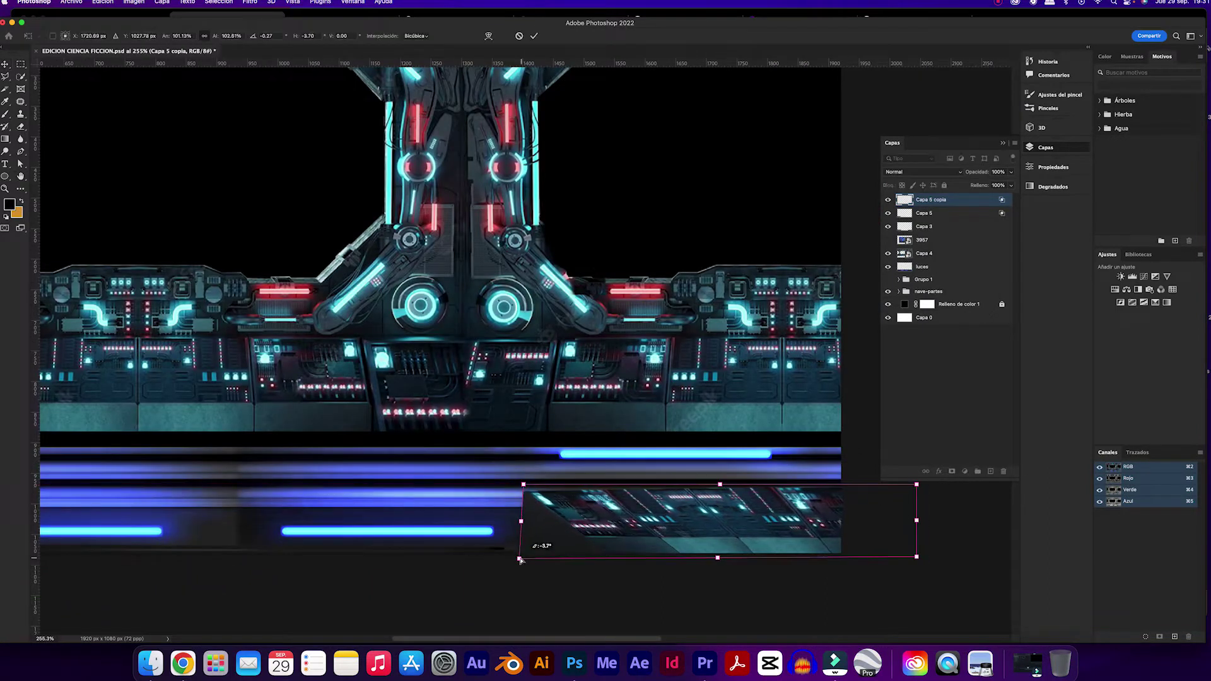
drag(637, 523, 654, 526)
click(515, 591)
key(super+0)
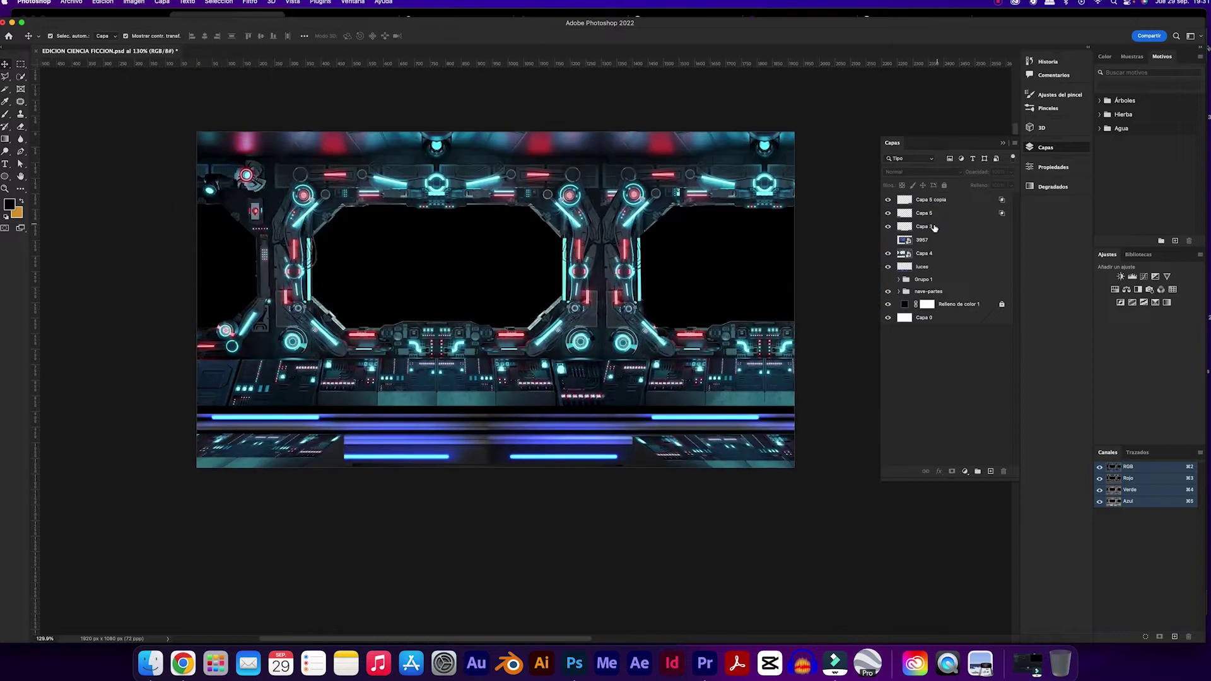
key(super+Tab)
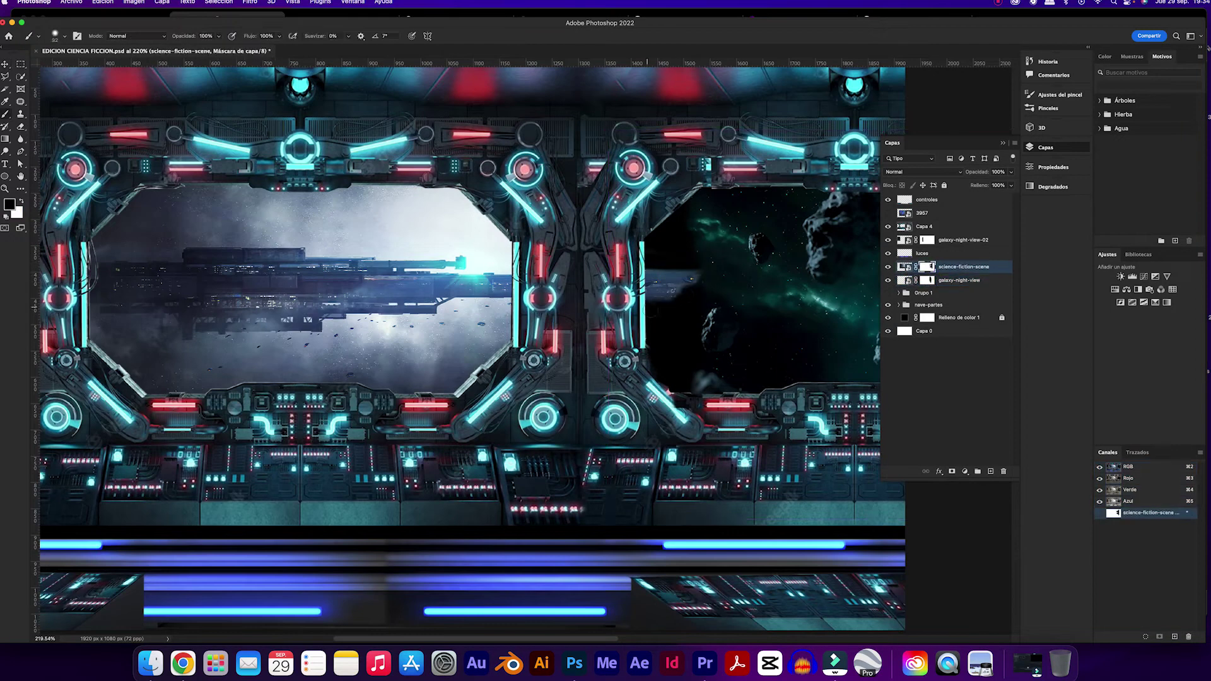
Step: Warp the Mars space-ladder image to fit the window and group the three space image layers
scroll(667, 301, up, 5)
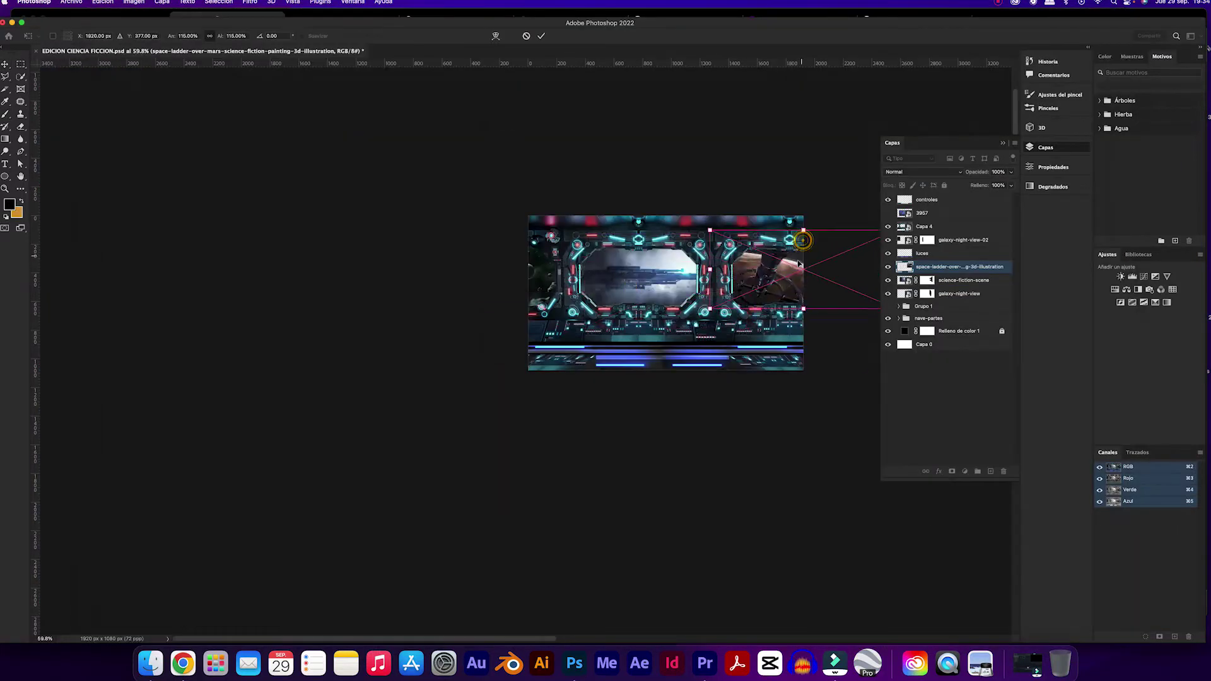
scroll(542, 37, up, 3)
drag(783, 436, 670, 381)
key(Return)
key(ctrl+g)
Step: Shift the window scenery's hue with a Hue/Saturation adjustment and nudge the bottom light strip
click(930, 268)
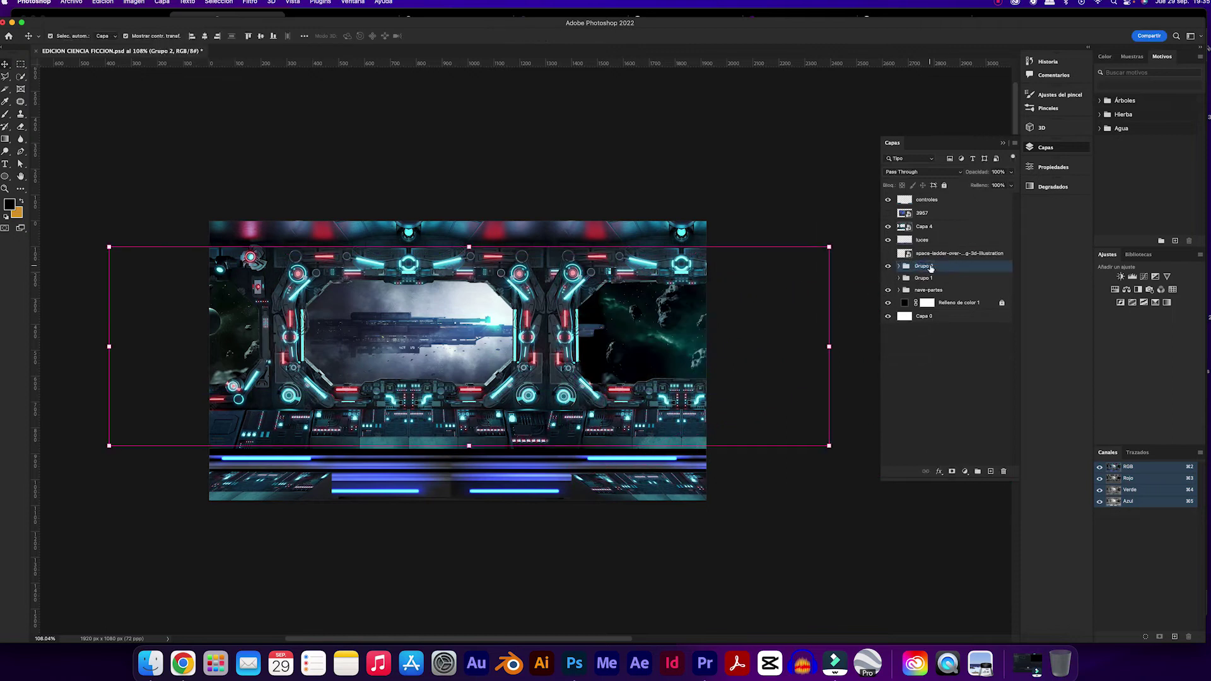
click(987, 573)
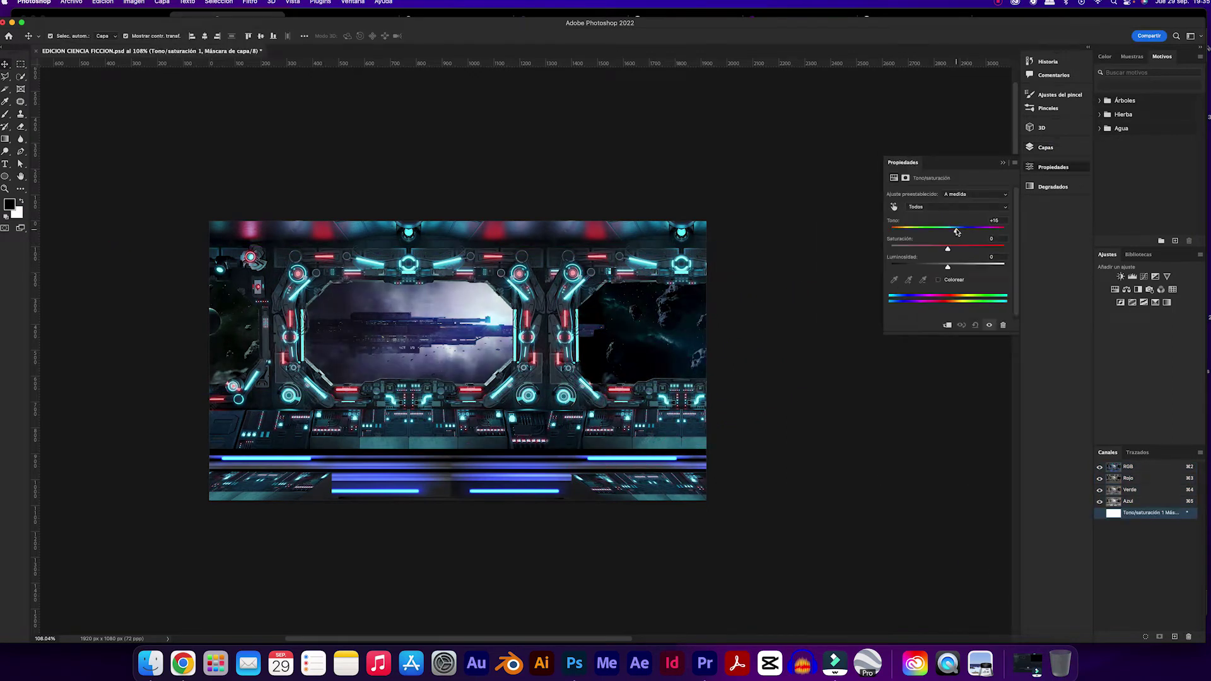
drag(947, 230, 938, 230)
click(1045, 147)
drag(378, 489, 369, 483)
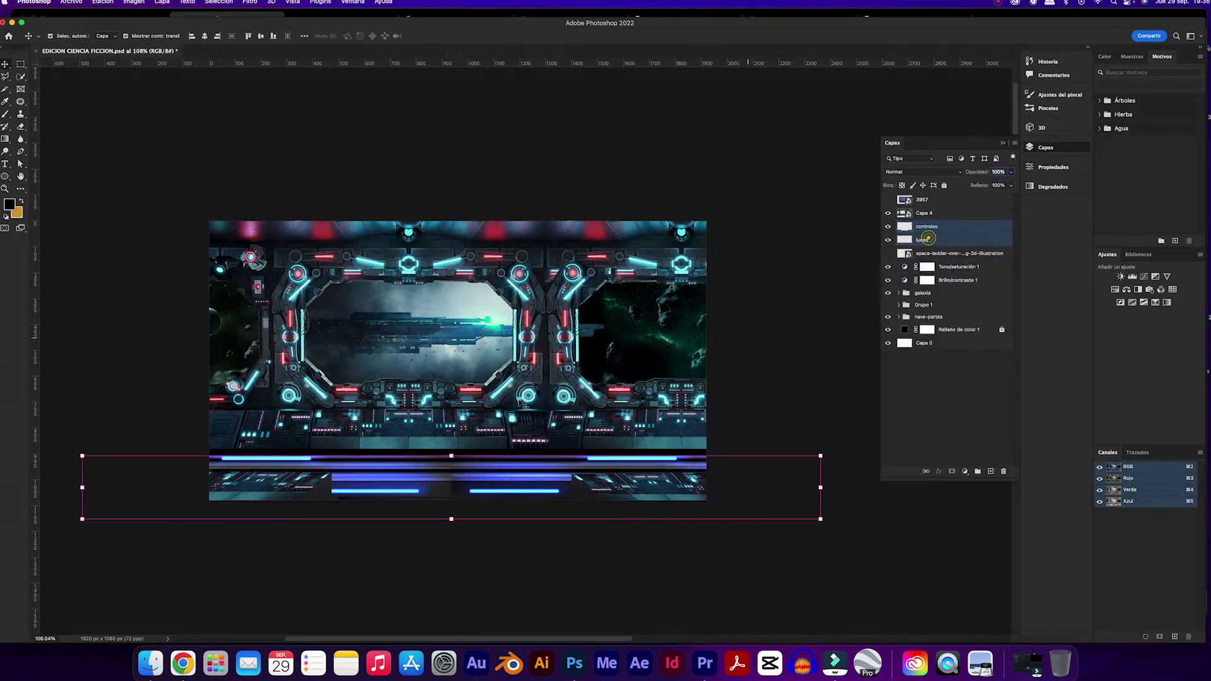
scroll(369, 483, left, 3)
Step: Place a starry-sky image above galaxia behind the windows and reorder the brightness/contrast copy
click(897, 293)
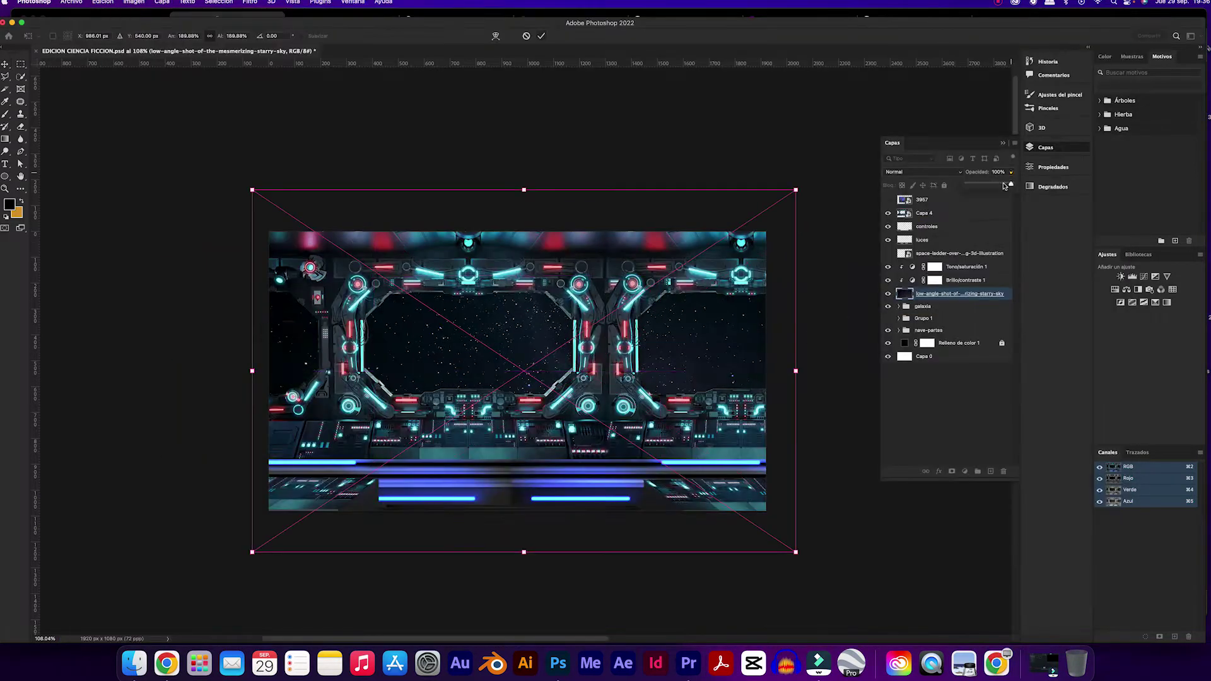
drag(1011, 172, 985, 186)
drag(253, 371, 788, 309)
key(Return)
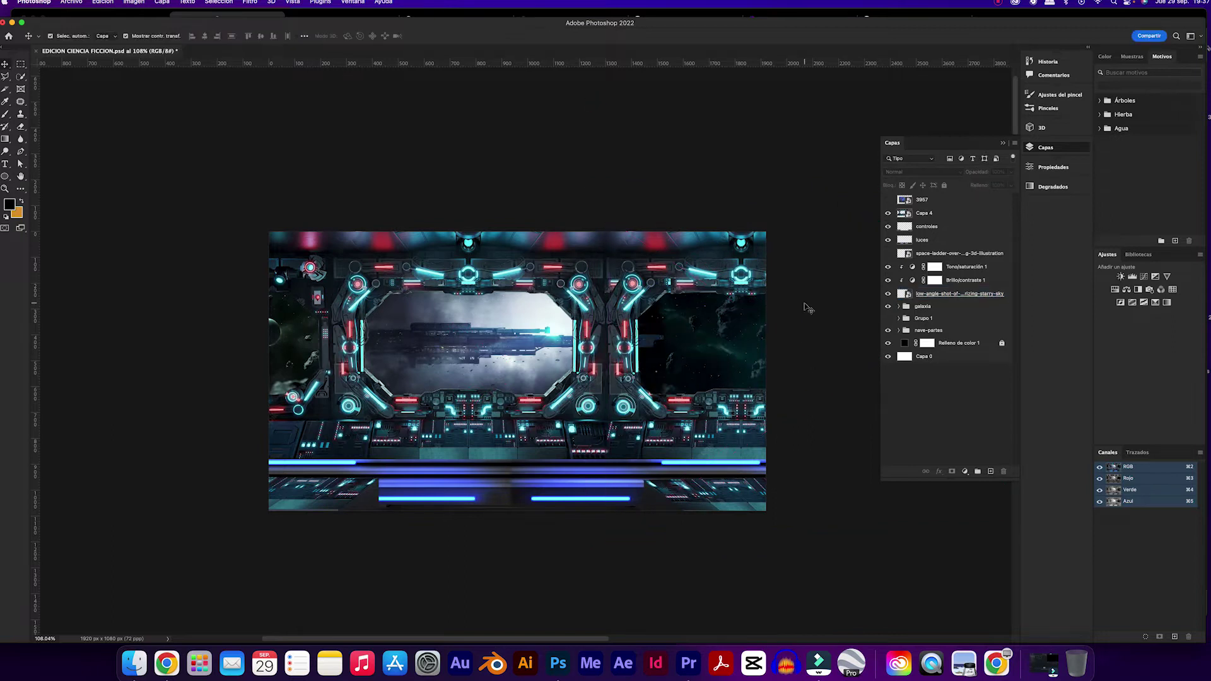
scroll(681, 365, right, 3)
drag(937, 213, 937, 246)
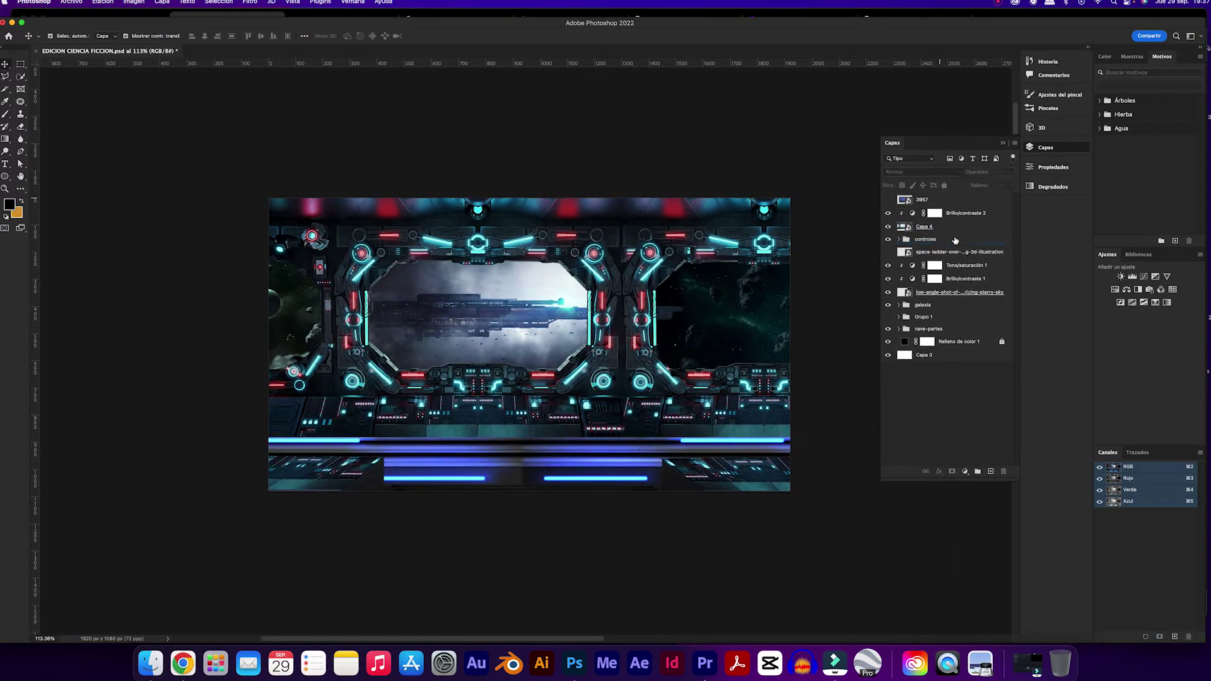
Step: Add another Hue/Saturation layer and resize the brush for painting its mask over the frame lights
click(941, 283)
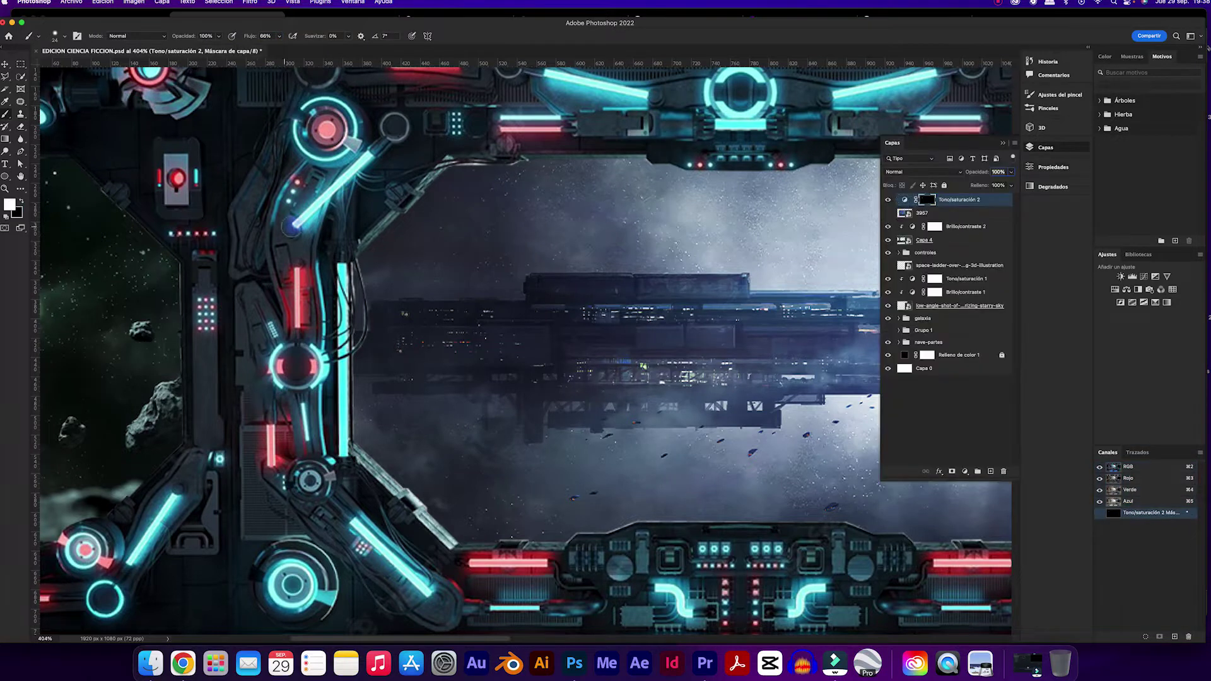
scroll(560, 294, down, 5)
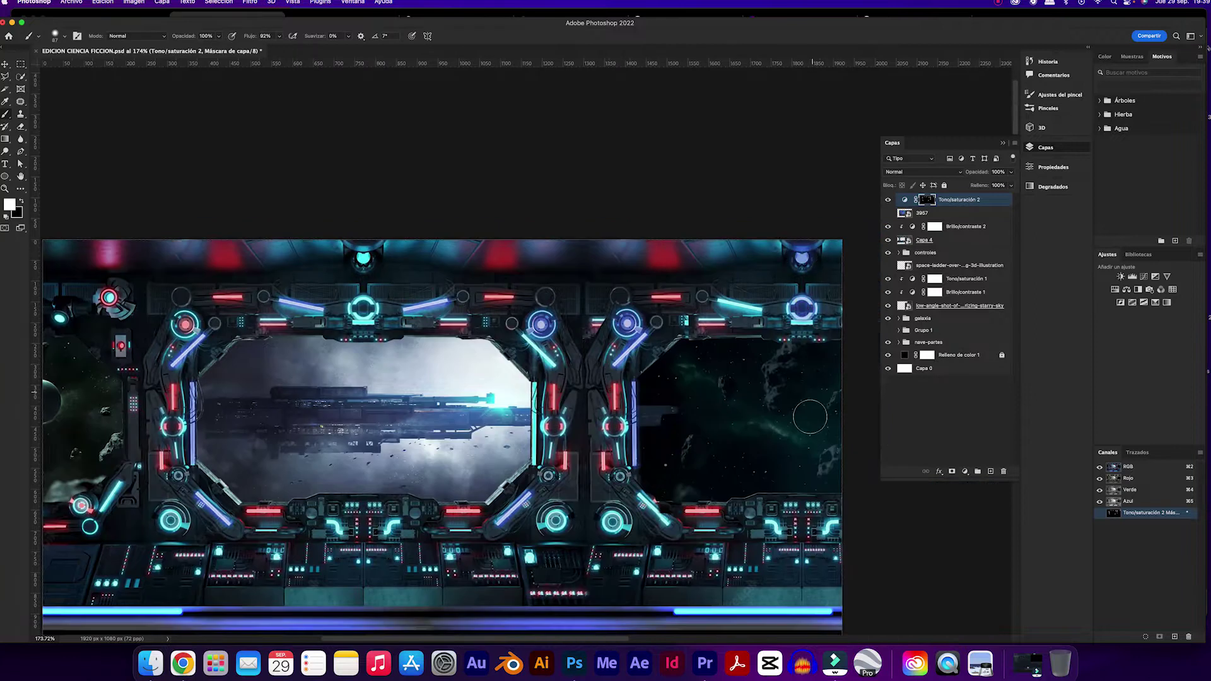
scroll(560, 378, down, 3)
right_click(316, 461)
key(Escape)
key(b)
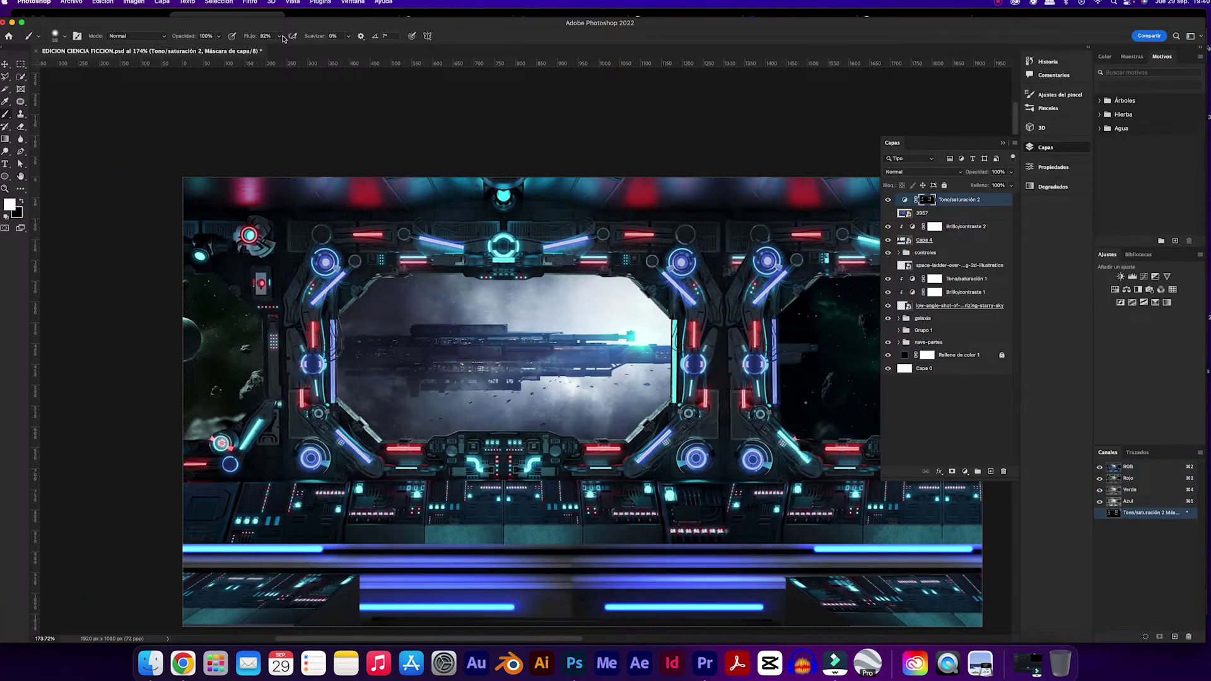
scroll(760, 512, right, 3)
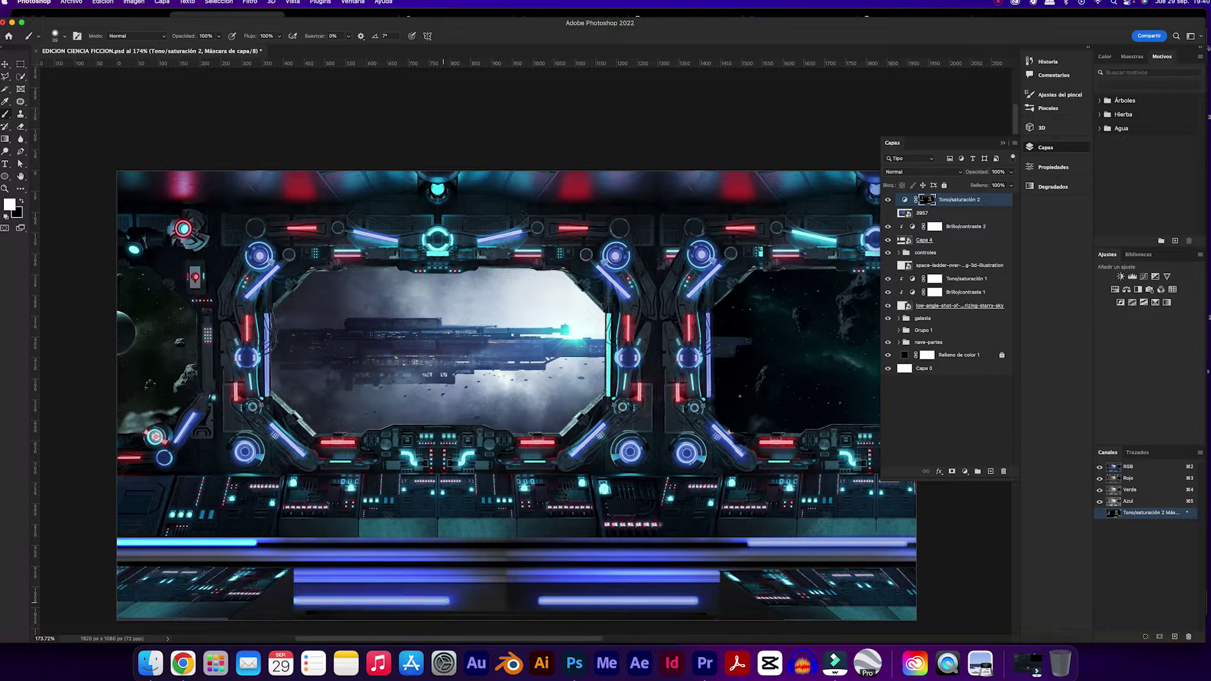
Step: Shift the frame lights' hue from blue to cyan and rename the adjustment 'led azul'
click(1052, 167)
drag(952, 218, 939, 217)
double_click(958, 199)
text(led azul)
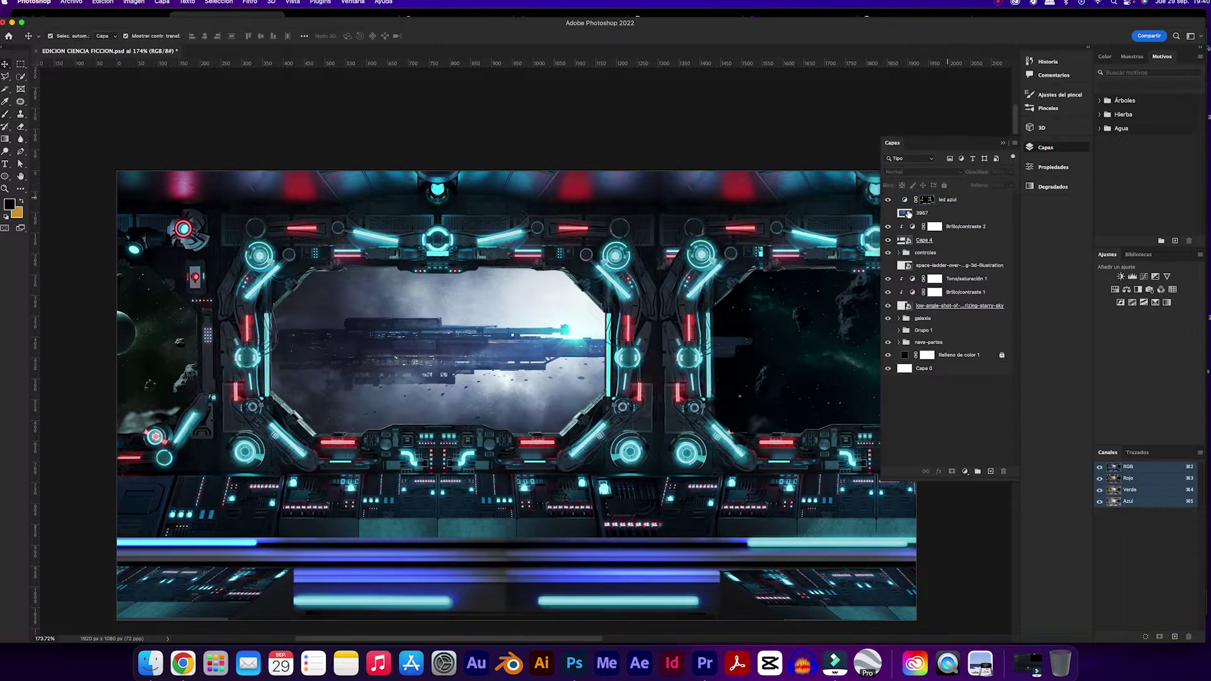
scroll(388, 378, down, 3)
Step: Create a new empty layer and adjust the brush size
key(super+shift+alt+n)
scroll(233, 504, down, 2)
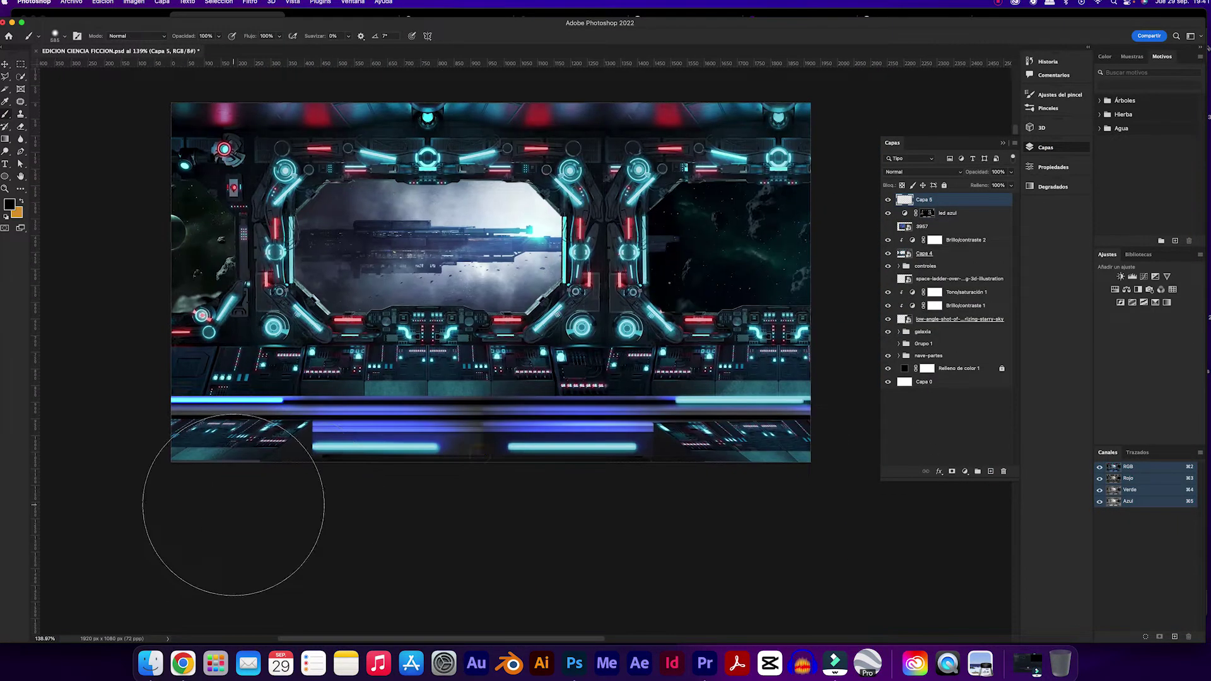
scroll(234, 505, up, 2)
drag(270, 216, 252, 216)
scroll(783, 262, down, 5)
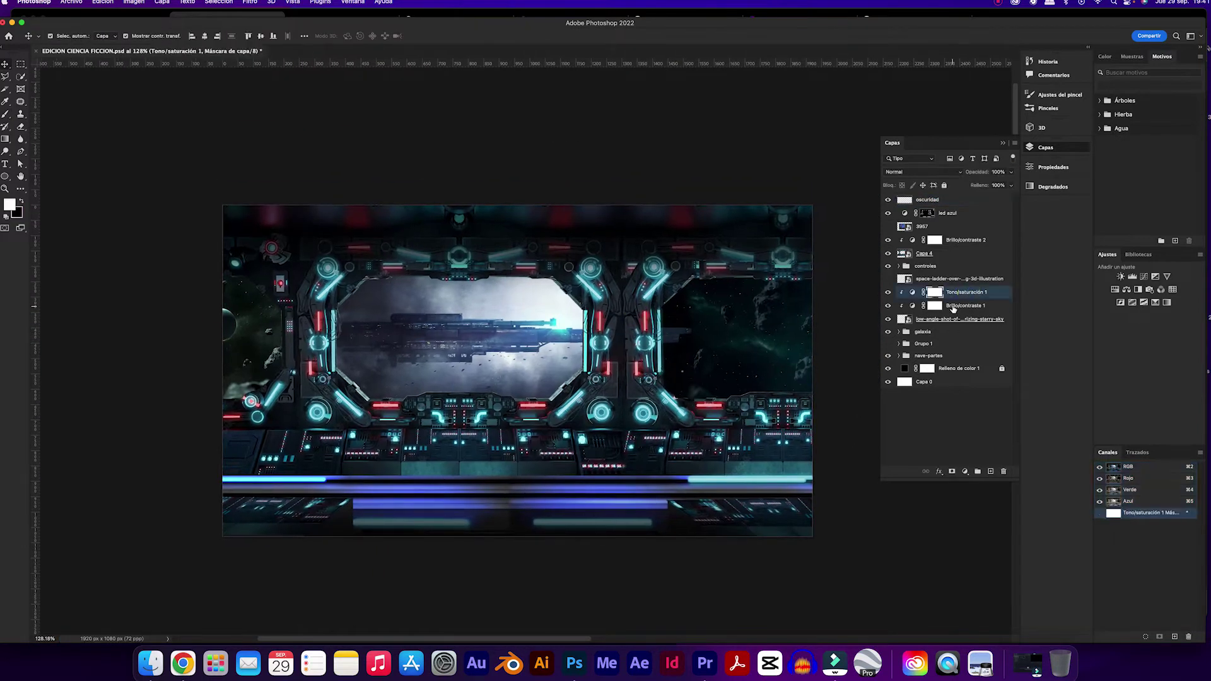
Step: Add a Hue/Saturation layer with an inverted mask and brush the red tint onto two red lights
click(964, 471)
click(983, 549)
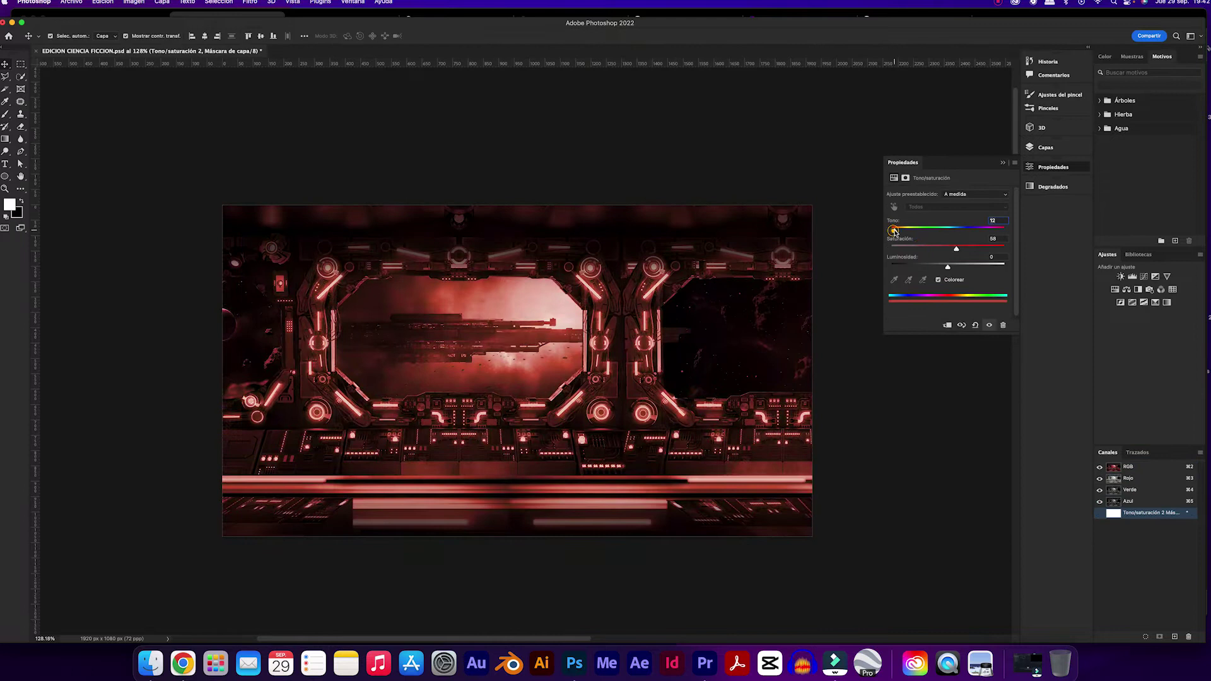
key(ctrl+i)
key(b)
click(281, 37)
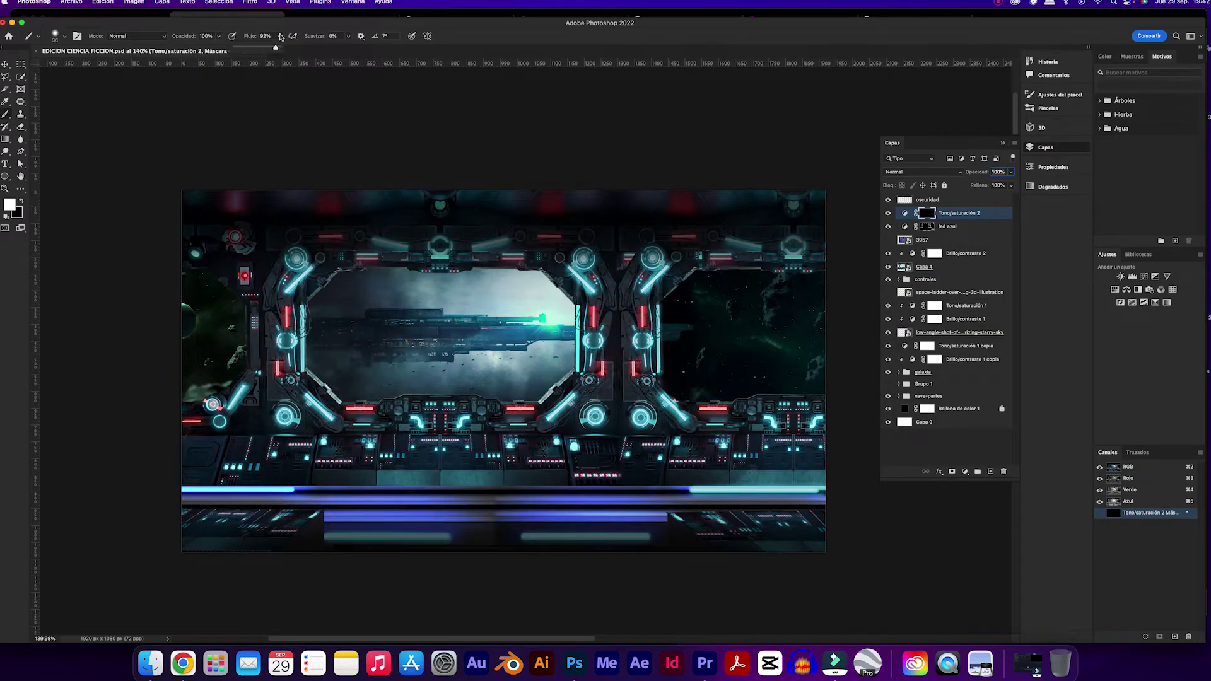
click(350, 410)
click(520, 409)
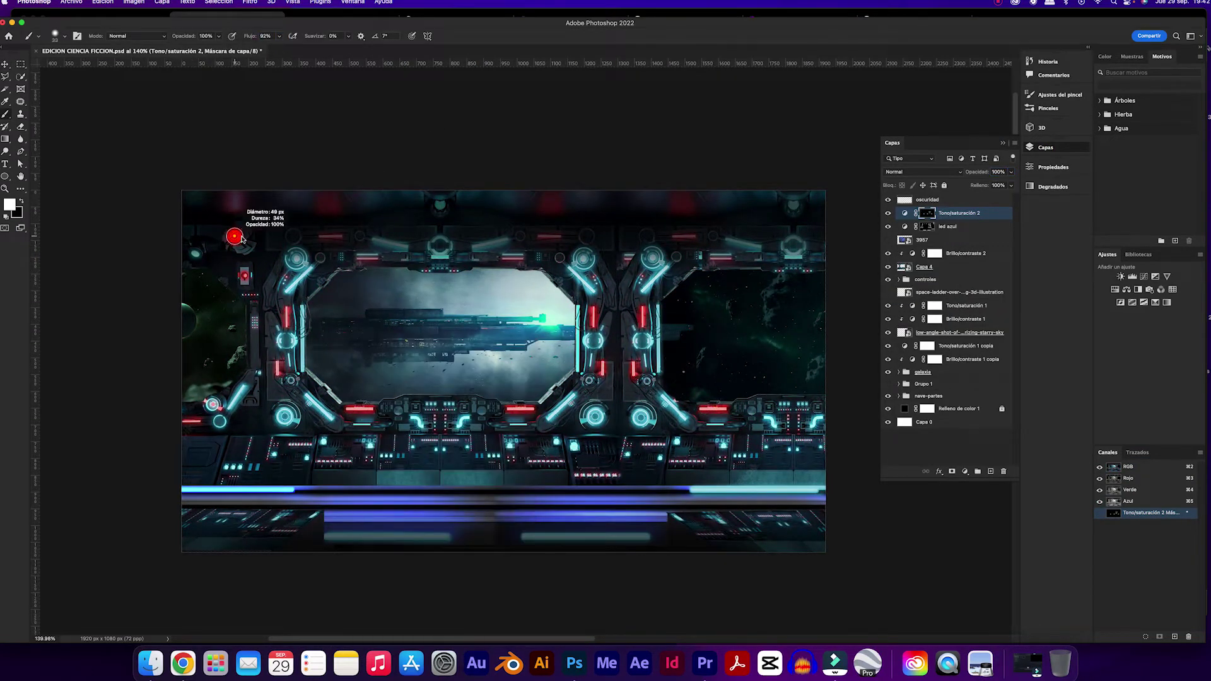
scroll(734, 420, up, 5)
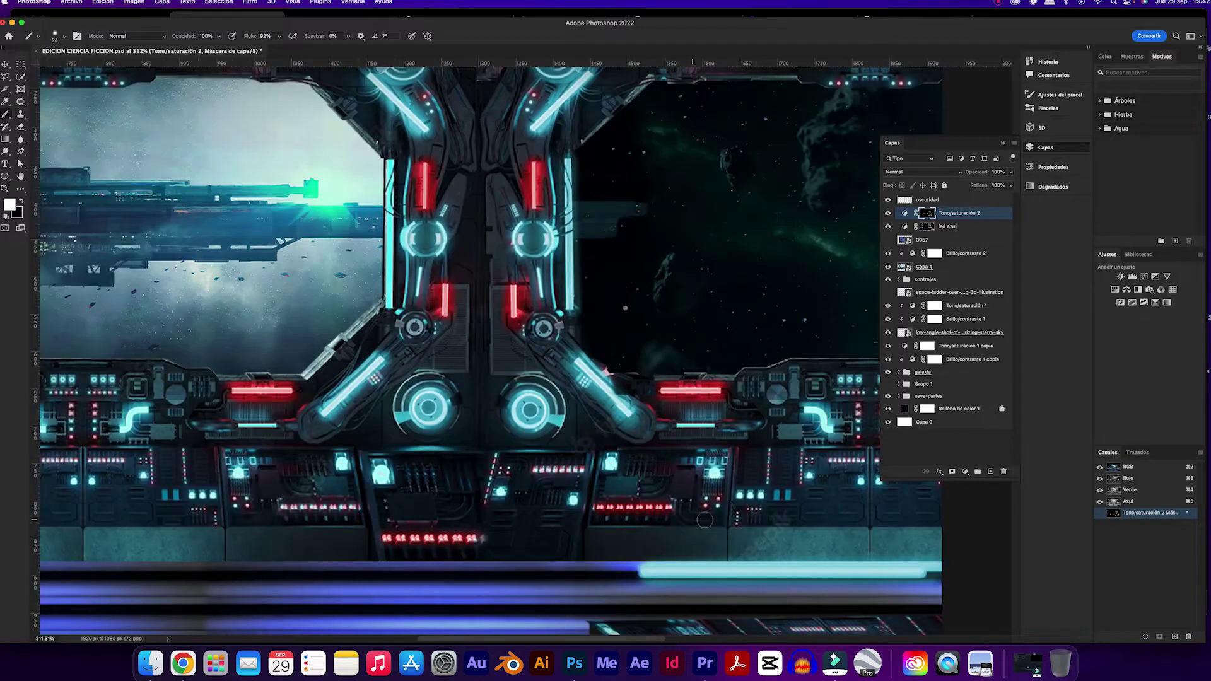
scroll(704, 519, left, 10)
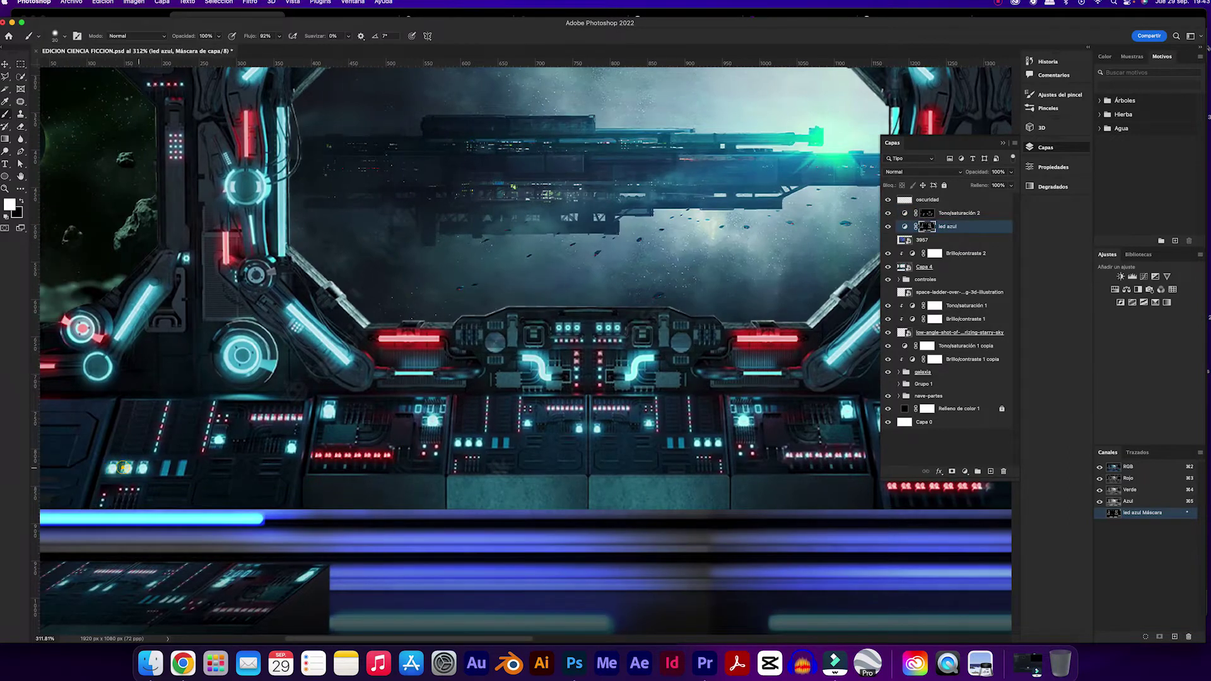
scroll(524, 353, right, 10)
scroll(523, 353, down, 5)
click(965, 471)
Step: Add a Brightness/Contrast adjustment and erase stray edges around the alien's head
click(984, 520)
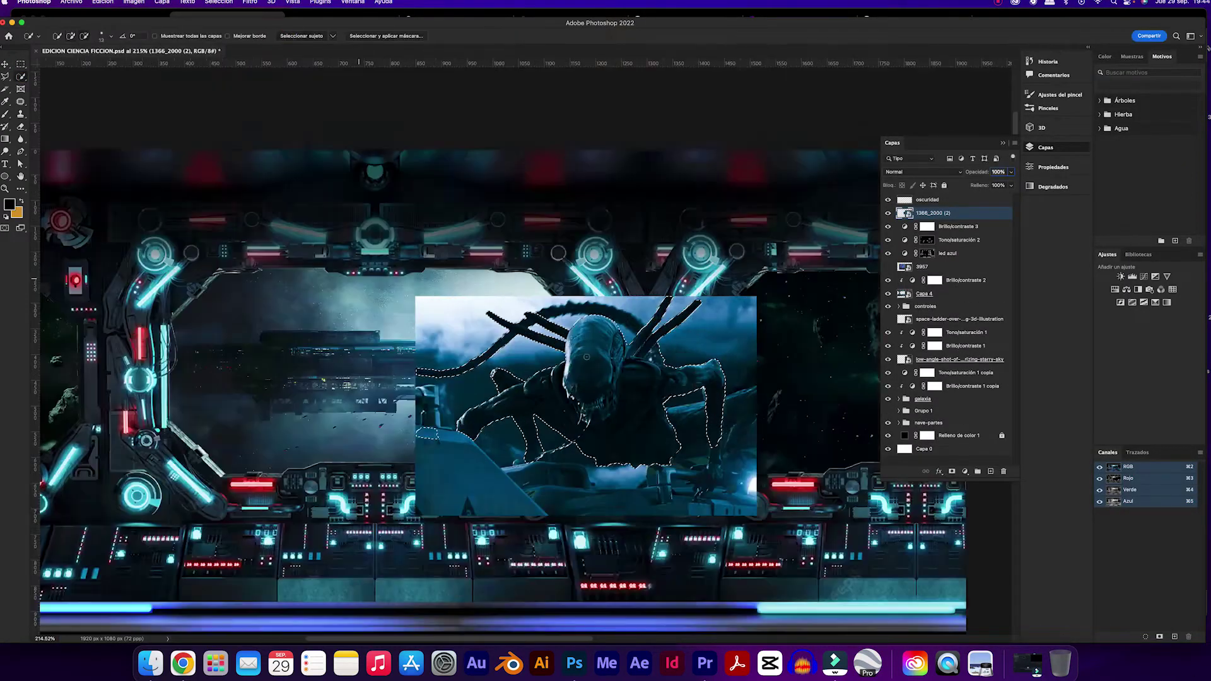
scroll(586, 357, up, 3)
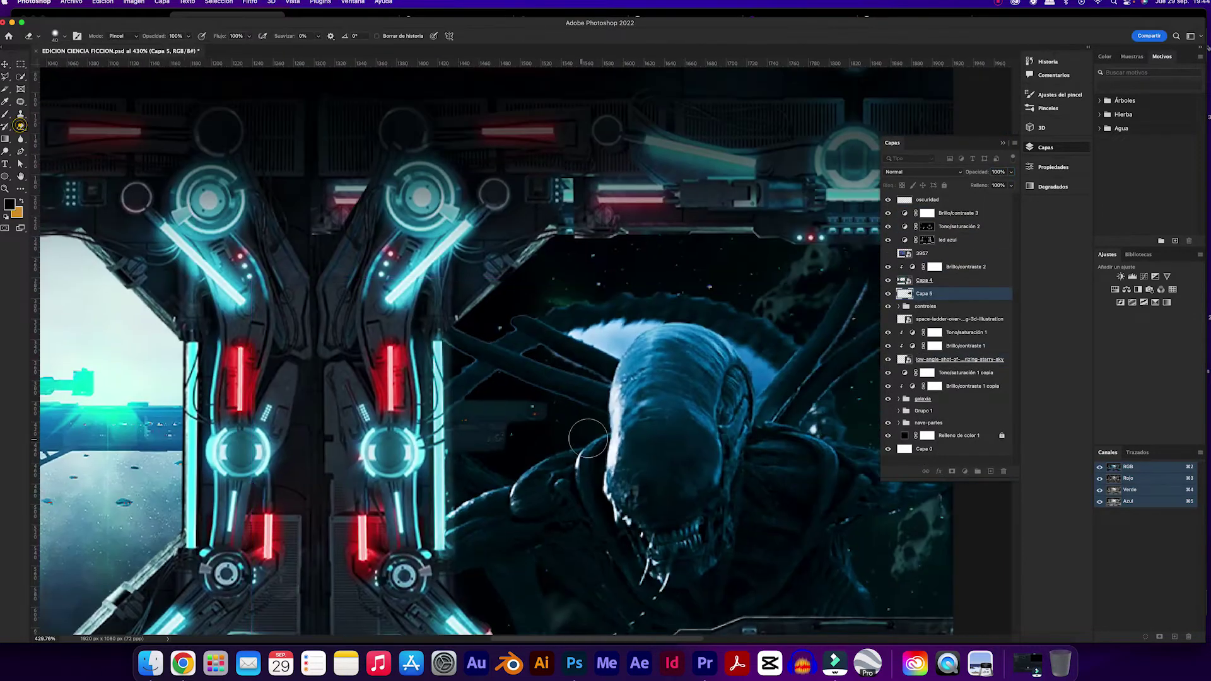
scroll(588, 438, up, 3)
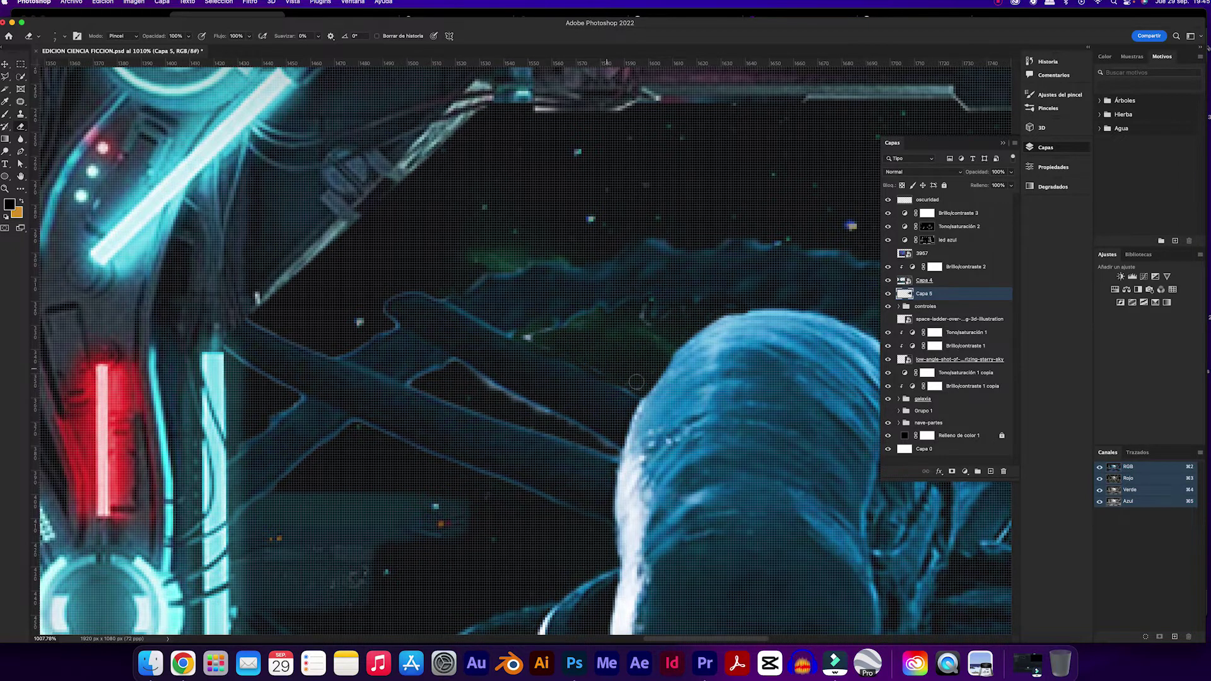
scroll(636, 382, down, 5)
scroll(652, 406, up, 8)
mouse_move(652, 405)
mouse_down()
mouse_move(600, 306)
mouse_move(680, 340)
mouse_up()
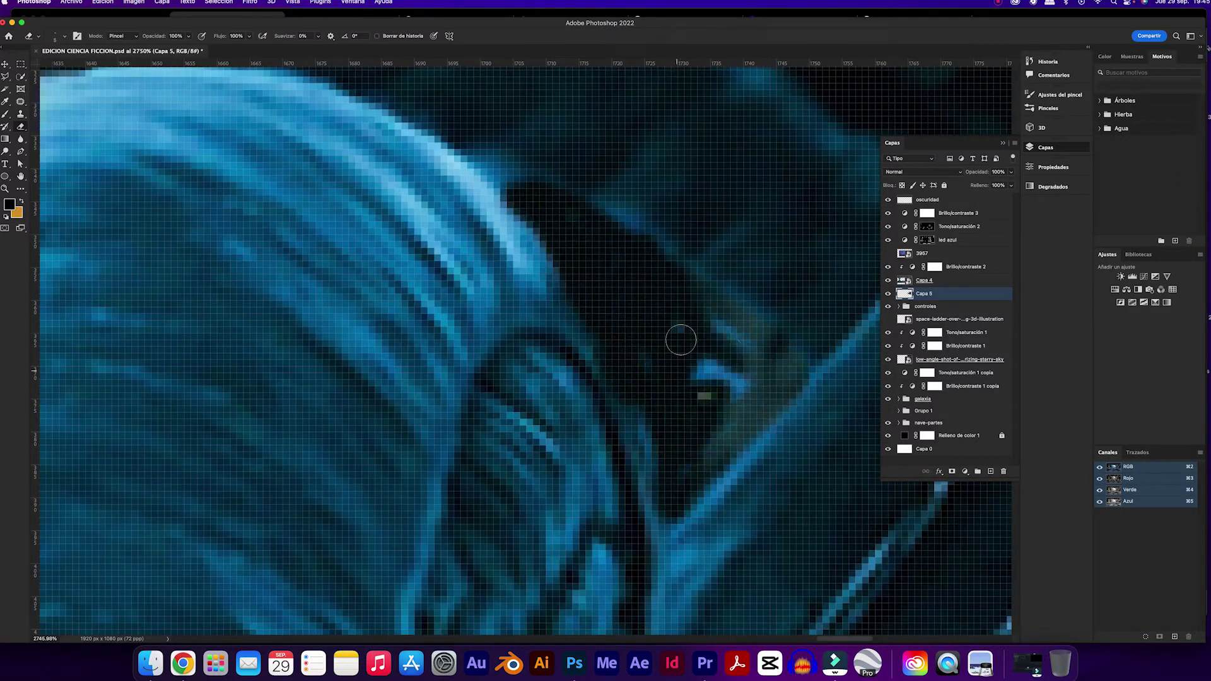
scroll(680, 340, down, 10)
Step: Rotate the alien slightly, move it down-left into the window, and add a Brightness/Contrast above it
key(ctrl+t)
drag(794, 384, 796, 388)
key(v)
drag(577, 465, 521, 489)
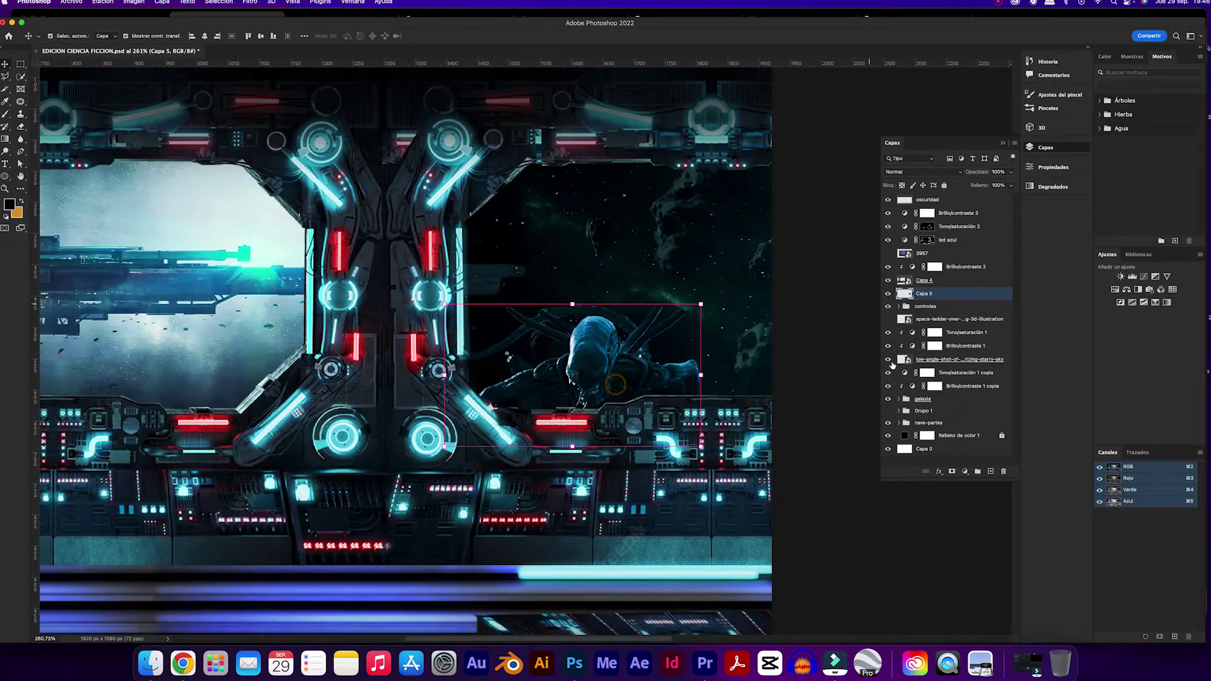
click(964, 471)
click(986, 517)
Step: Add a green Hue/Saturation layer clipped to the alien and invert its mask to hide it
click(964, 471)
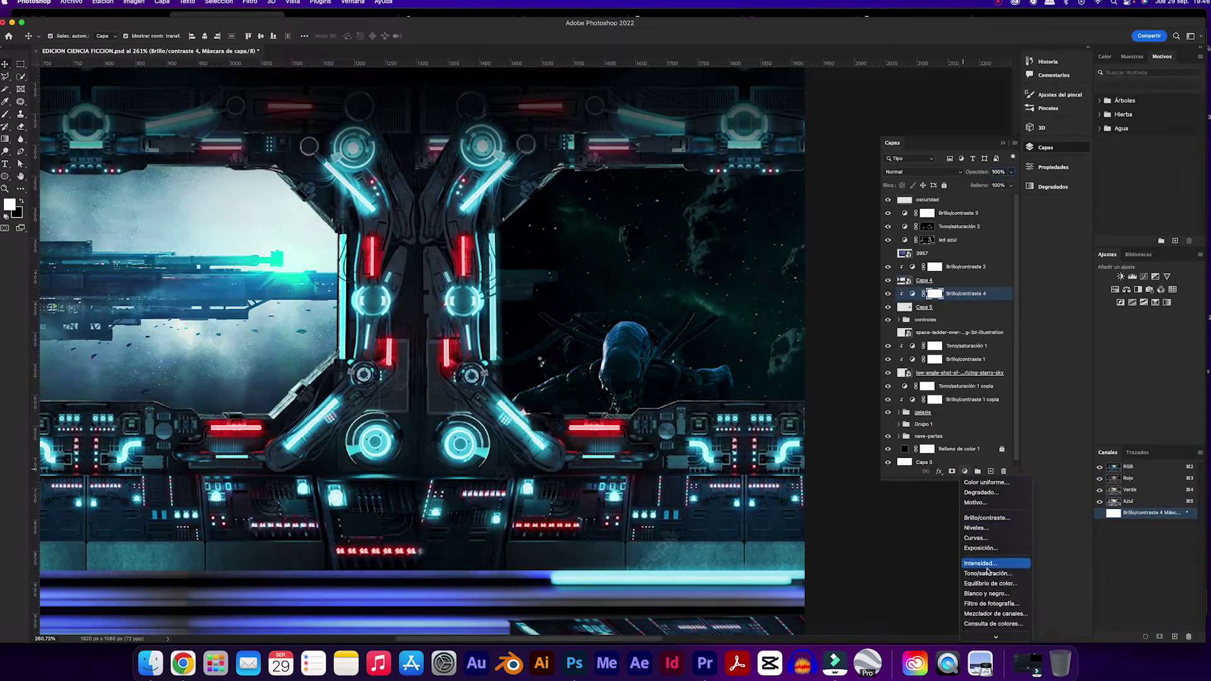
click(988, 573)
mouse_move(946, 240)
mouse_down()
mouse_move(974, 240)
mouse_move(944, 232)
mouse_up()
alt+click(912, 300)
click(1045, 147)
key(ctrl+i)
key(b)
key(d)
key(x)
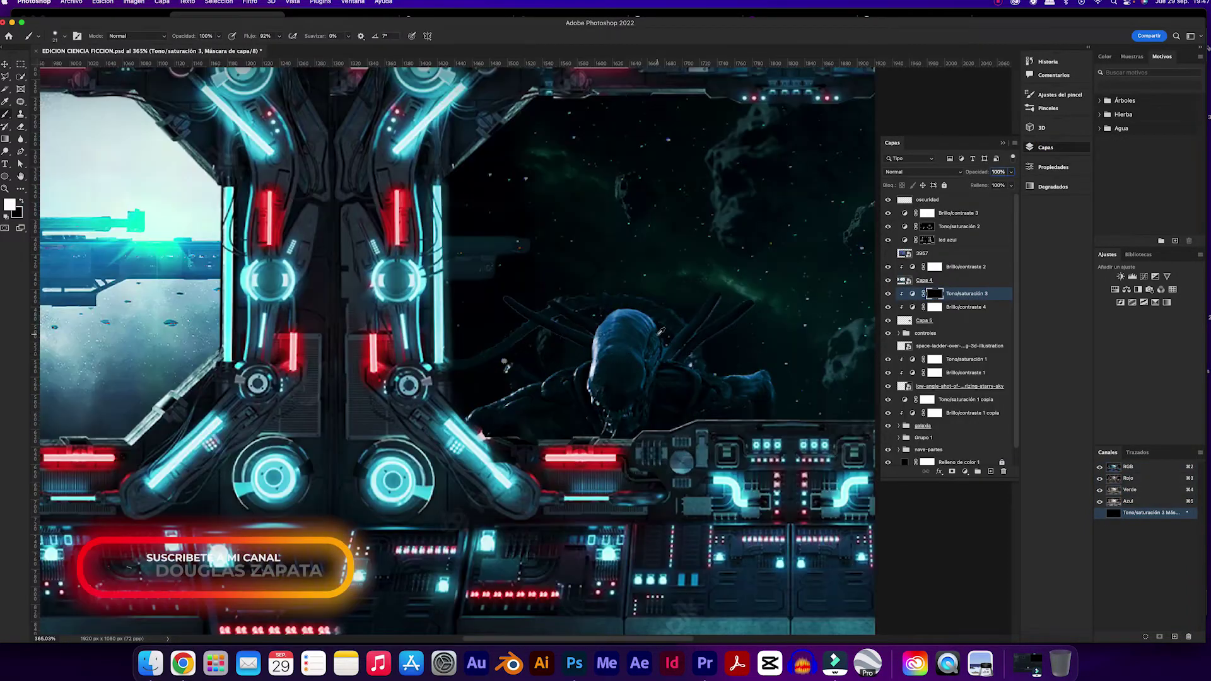
scroll(624, 347, up, 5)
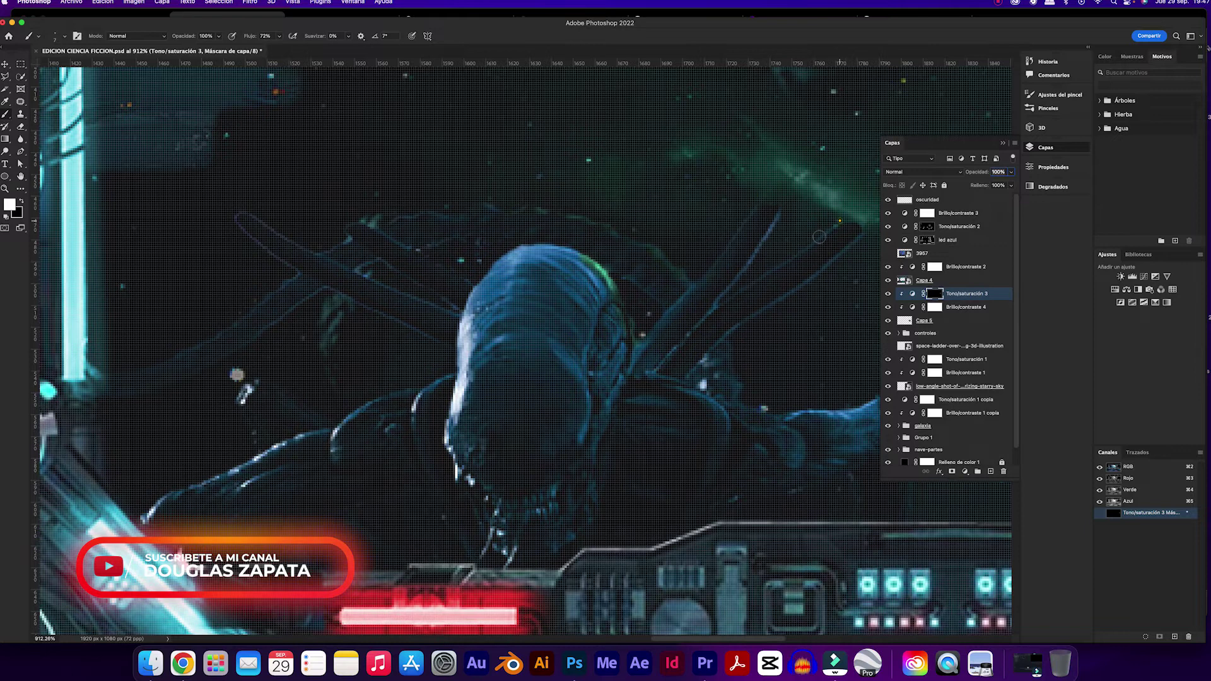
scroll(818, 237, down, 2)
scroll(540, 338, down, 2)
scroll(793, 411, down, 2)
scroll(623, 213, down, 1)
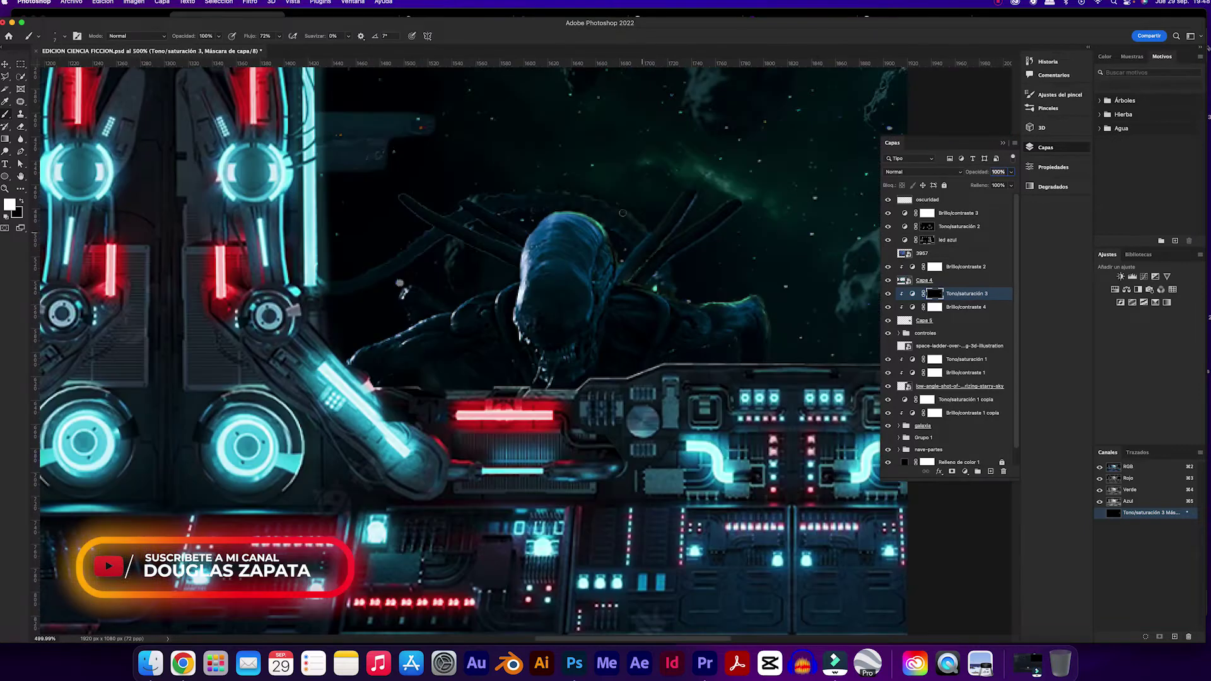
Step: Add a second Hue/Saturation layer colourised green with its mask inverted for brushing
click(965, 471)
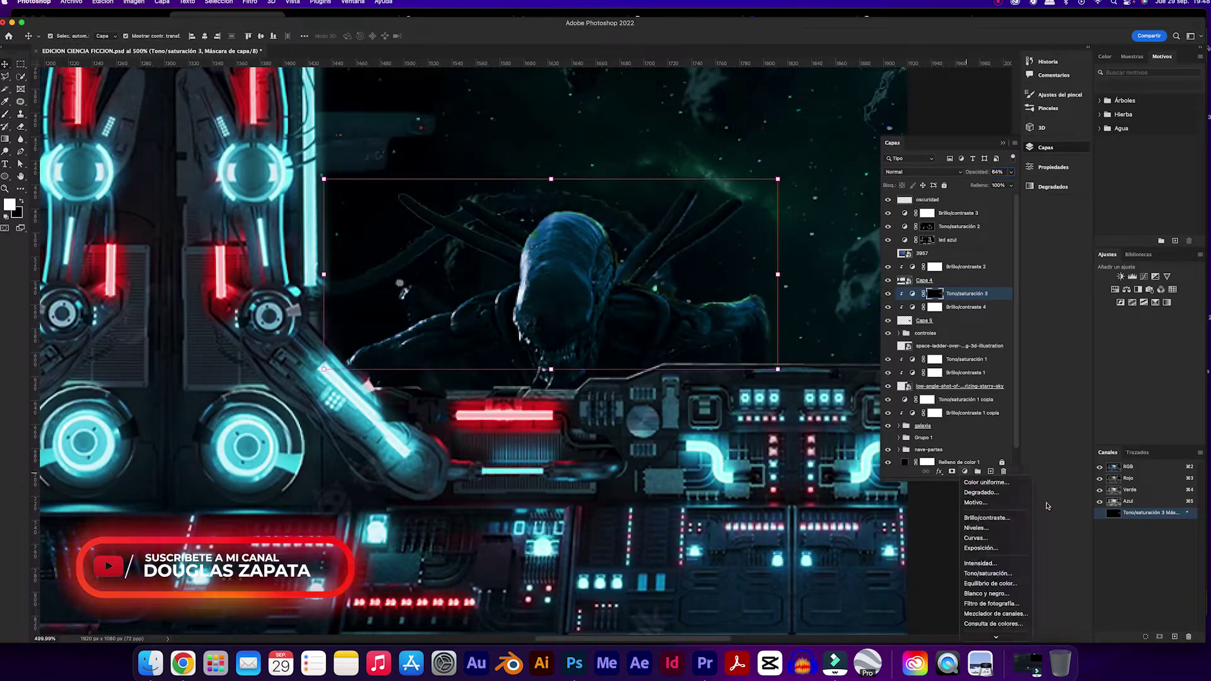
click(915, 567)
click(937, 279)
drag(908, 231, 930, 231)
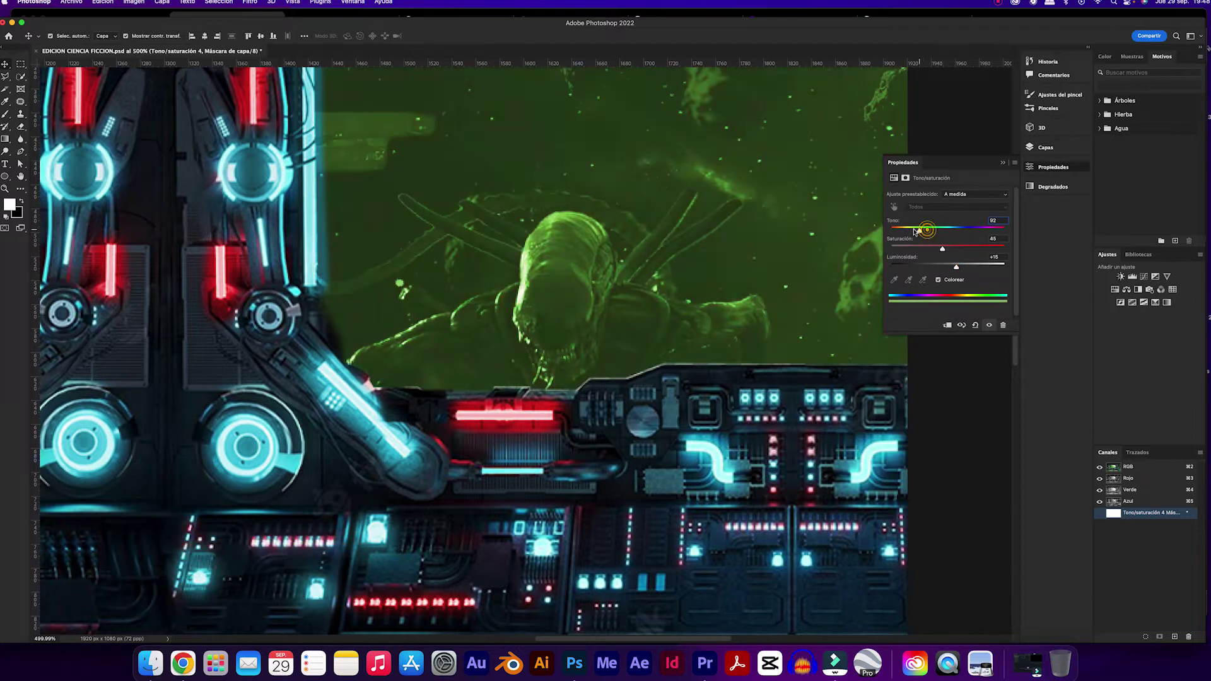
key(ctrl+i)
key(F7)
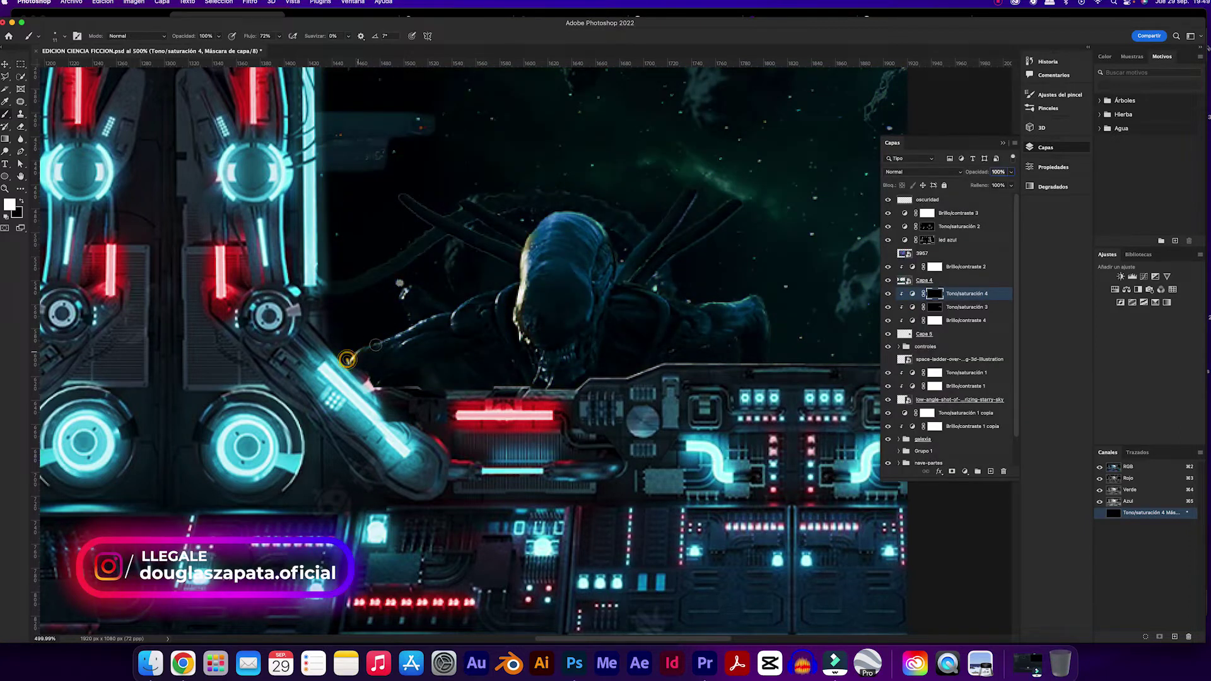
double_click(911, 293)
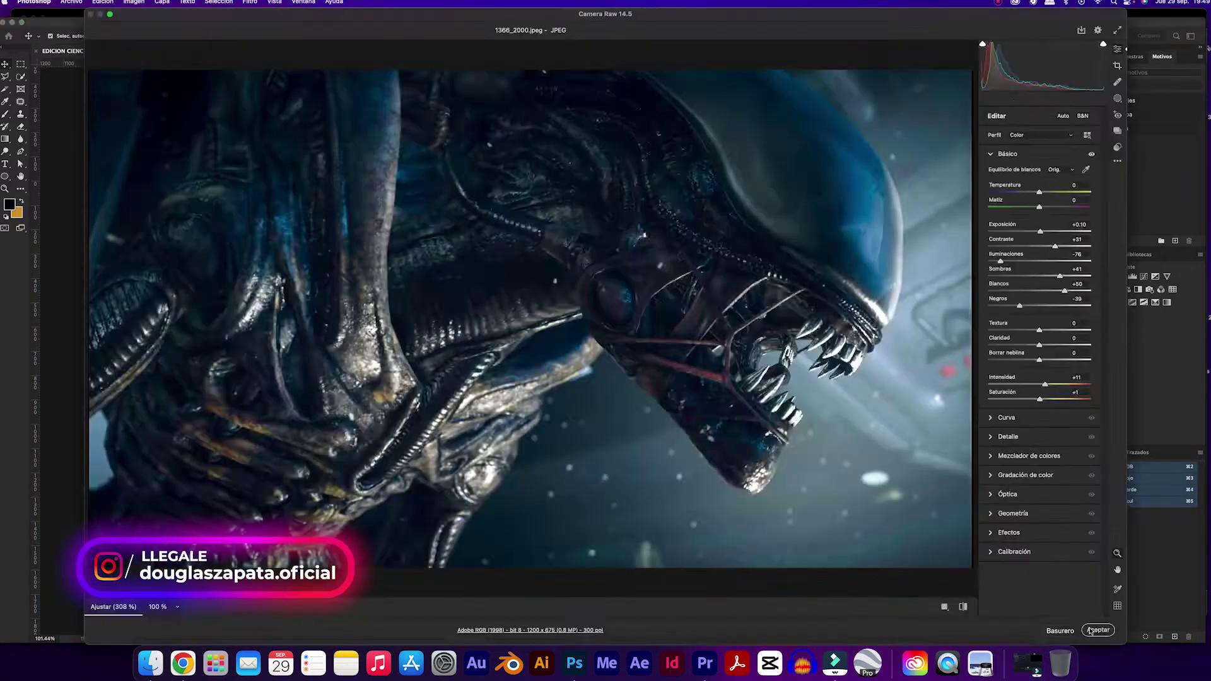
Step: Place the new alien image and shift it toward the upper left of the bridge
click(1090, 630)
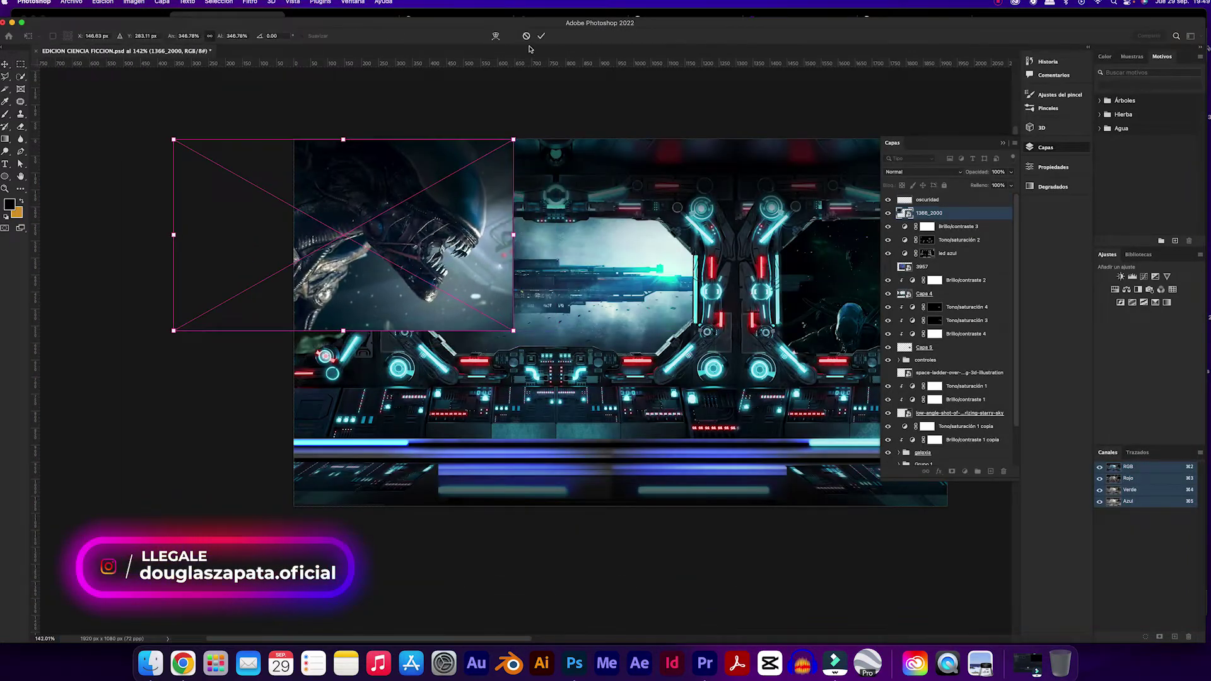
drag(491, 258, 472, 298)
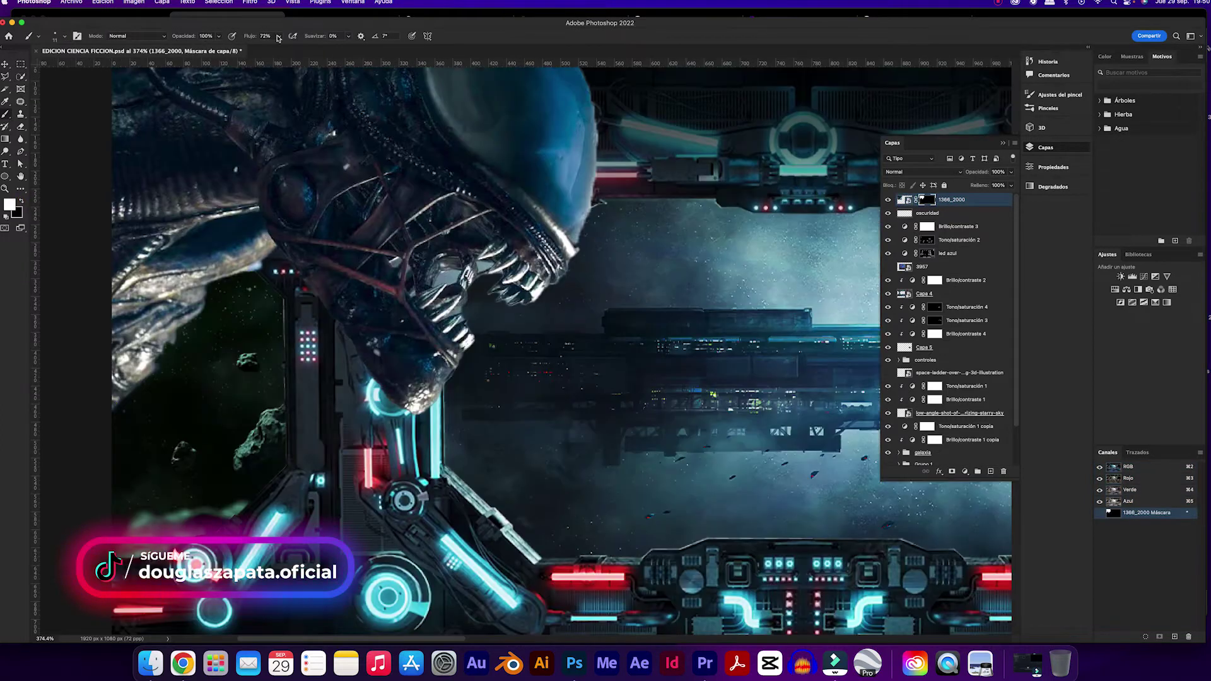
scroll(524, 109, up, 5)
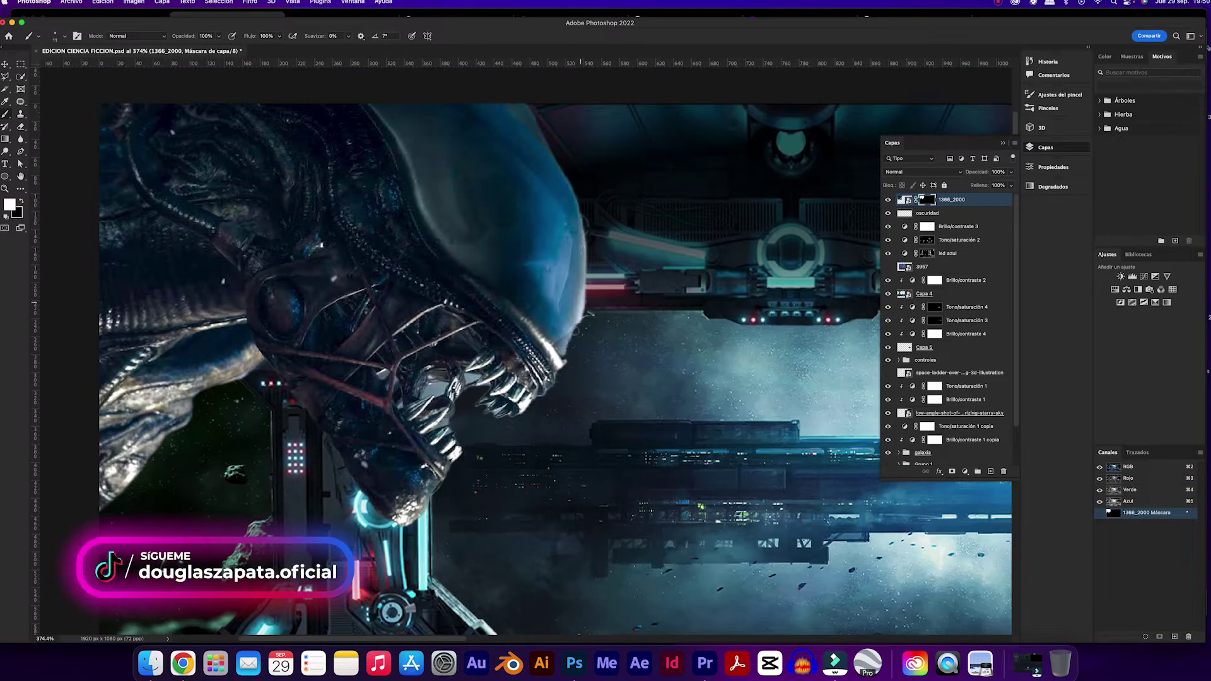
key(x)
scroll(441, 315, up, 3)
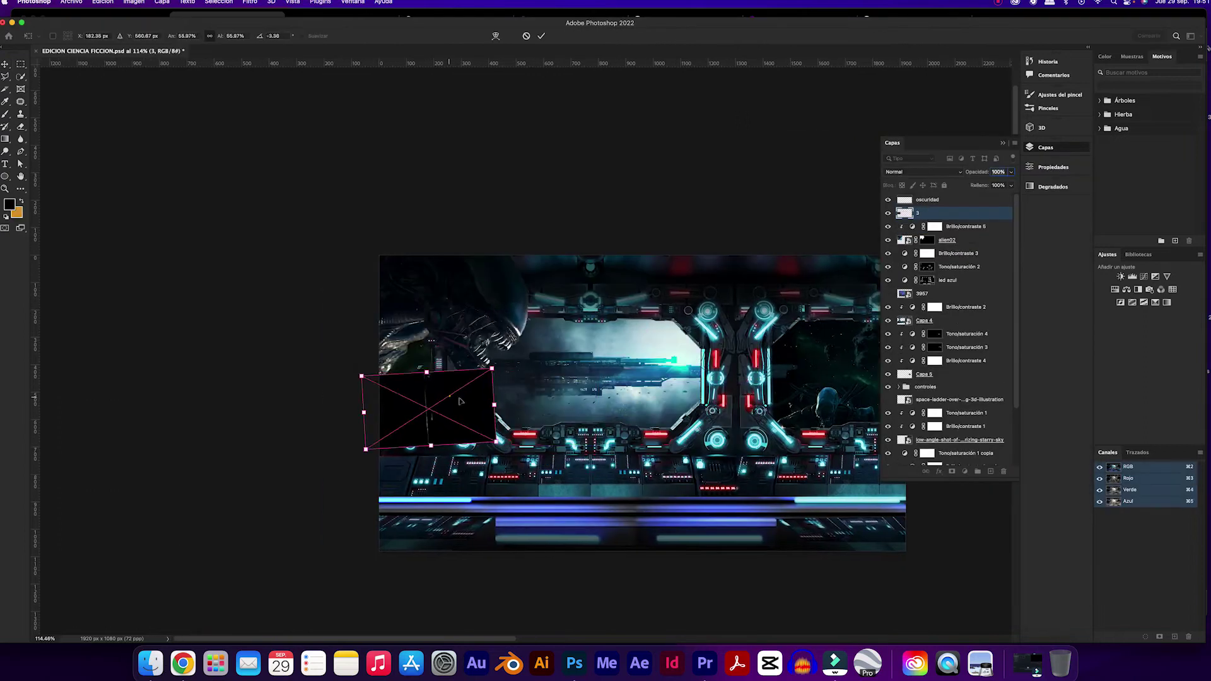
Step: Warp layer 3 around the left alien, move it beneath alien02, and commit
click(943, 170)
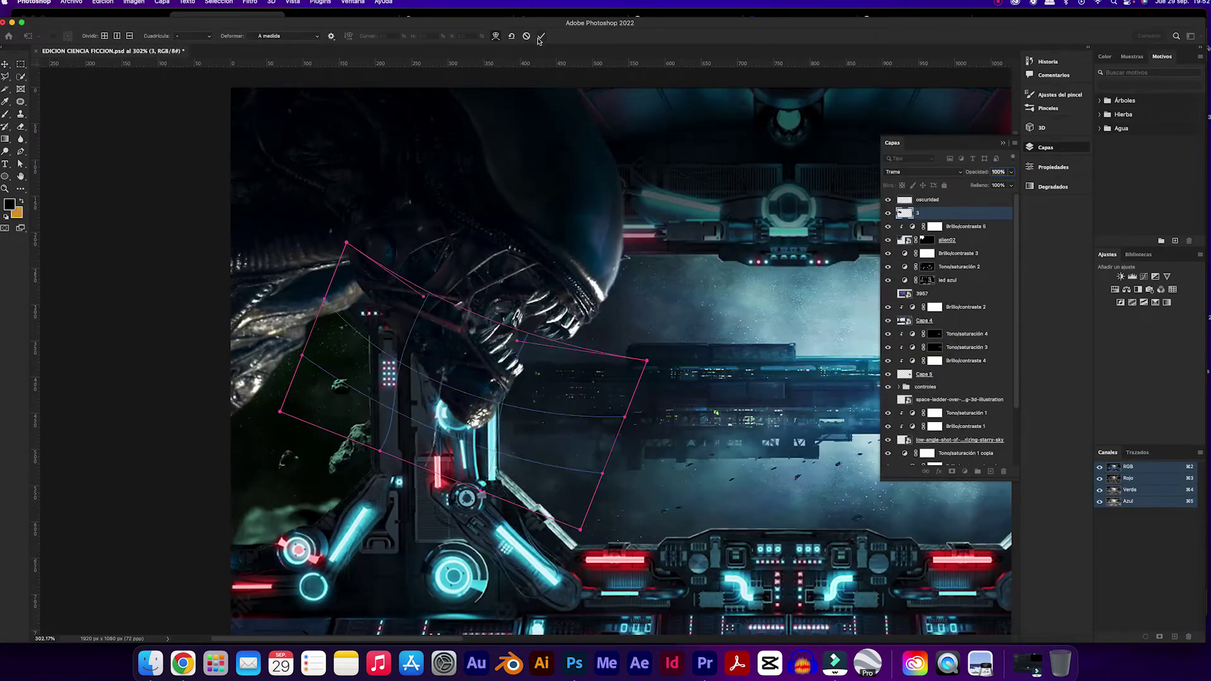
drag(932, 215, 932, 245)
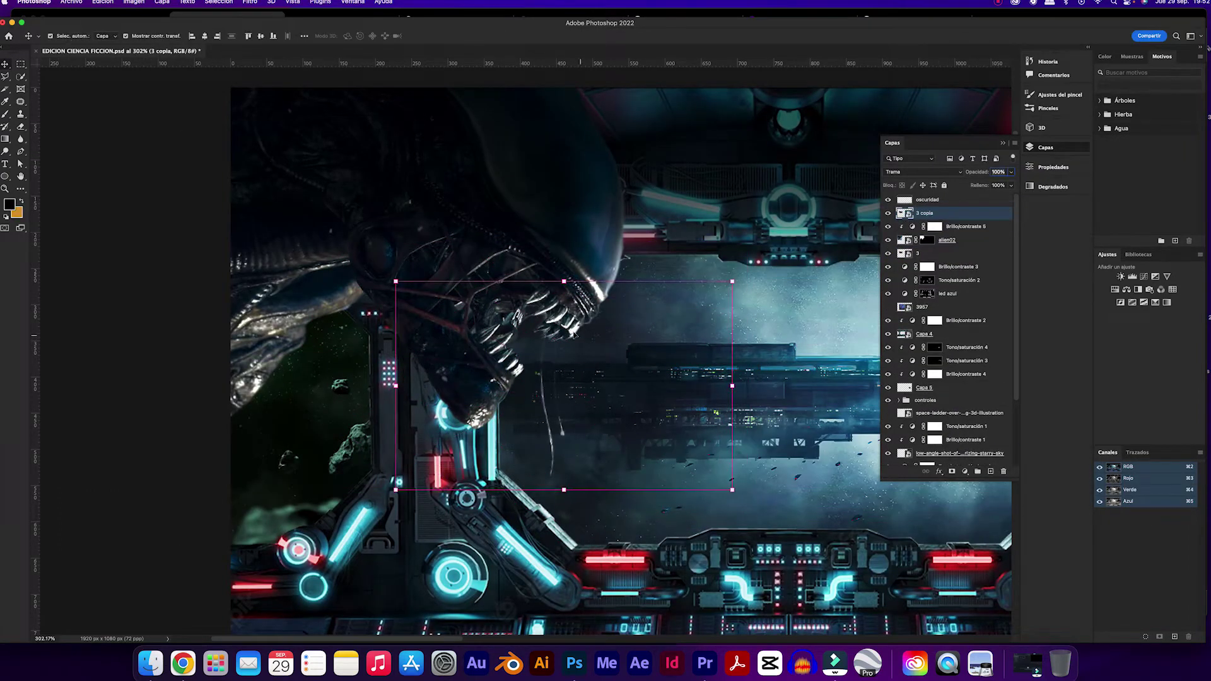
click(949, 246)
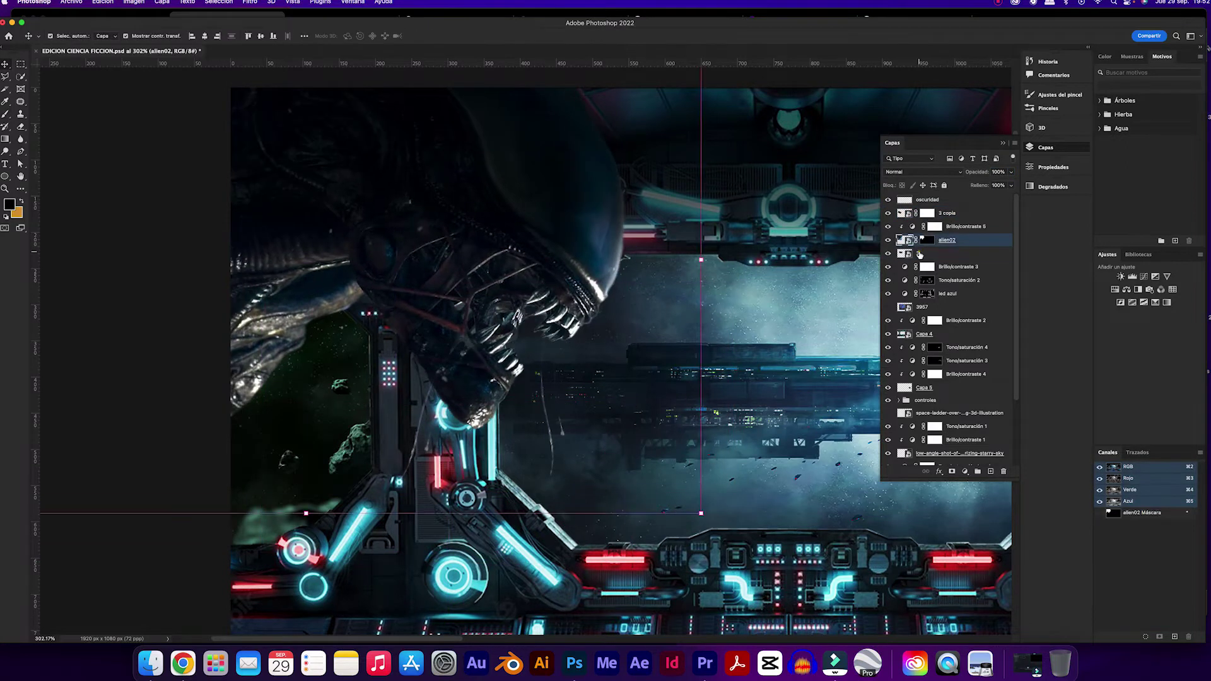
key(Return)
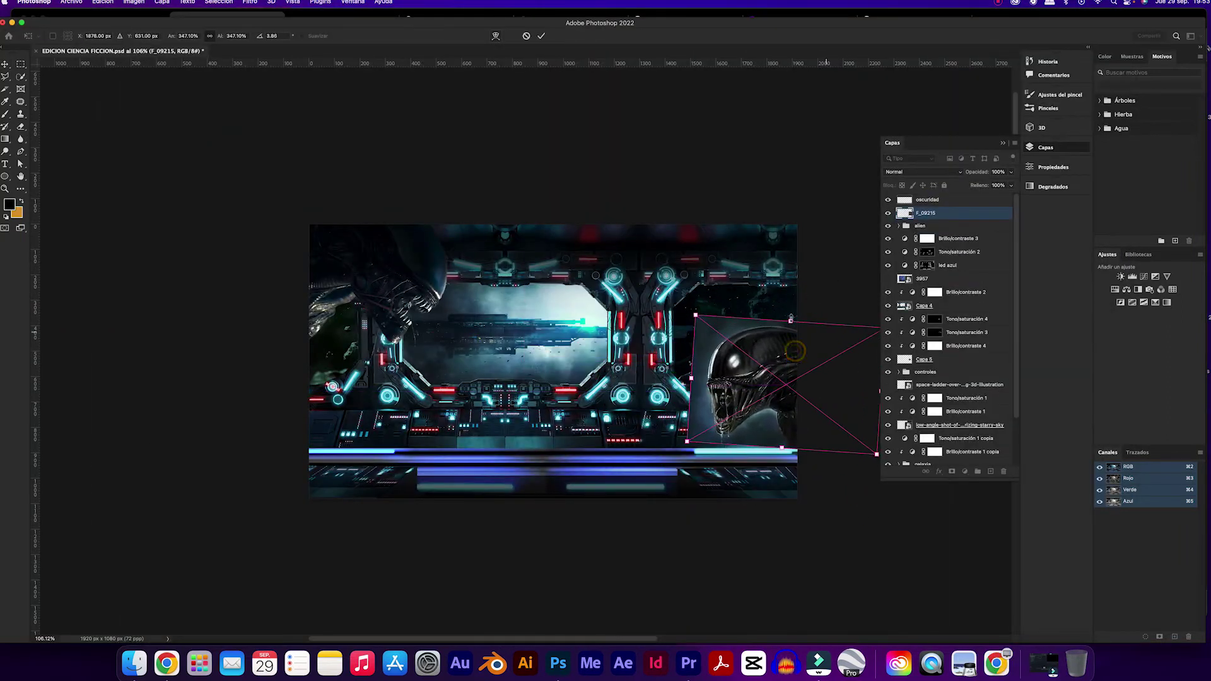
Step: Place alien03 in front of the cockpit and resize it into the top-right window
click(925, 212)
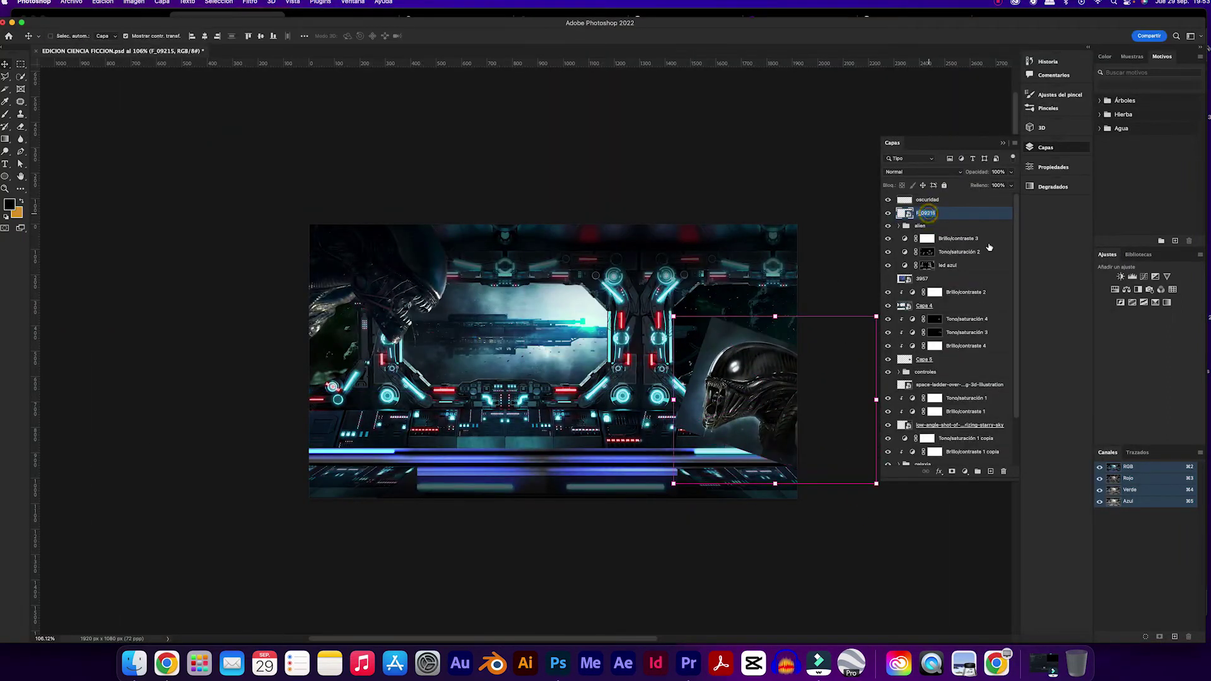
drag(934, 218, 930, 378)
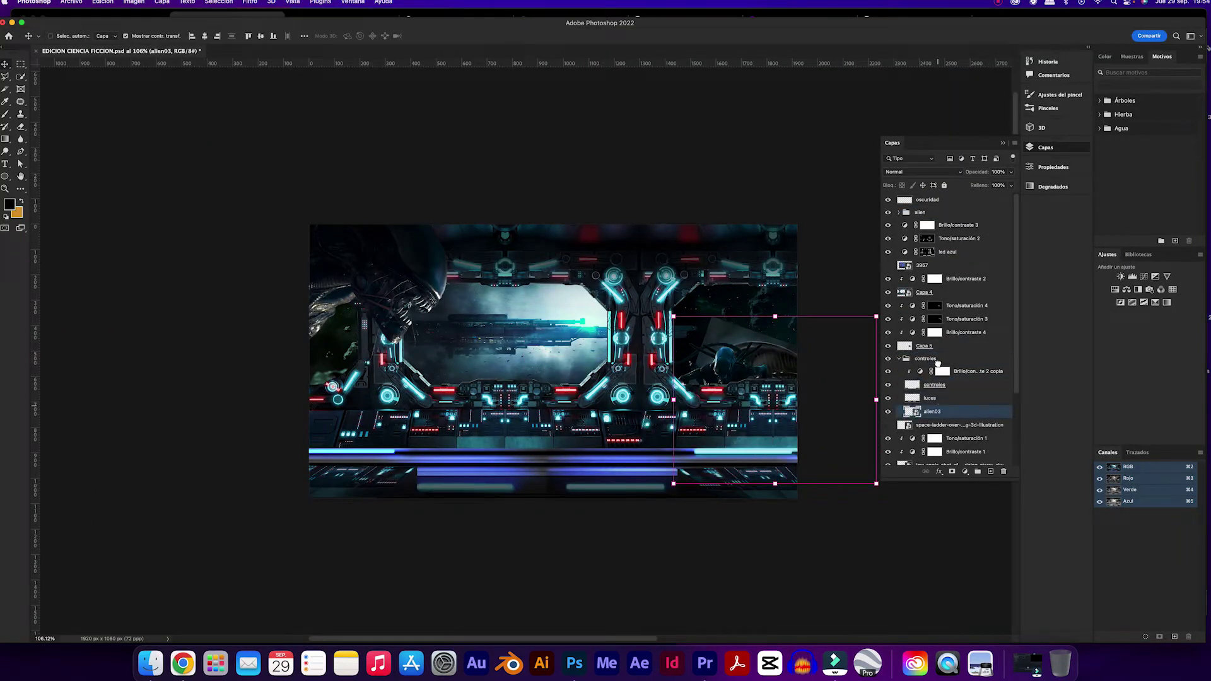
key(super+z)
drag(808, 310, 800, 257)
key(super+t)
click(534, 40)
Step: Add a Brightness/Contrast layer and a blue-colorized Hue/Saturation layer to the alien
click(965, 472)
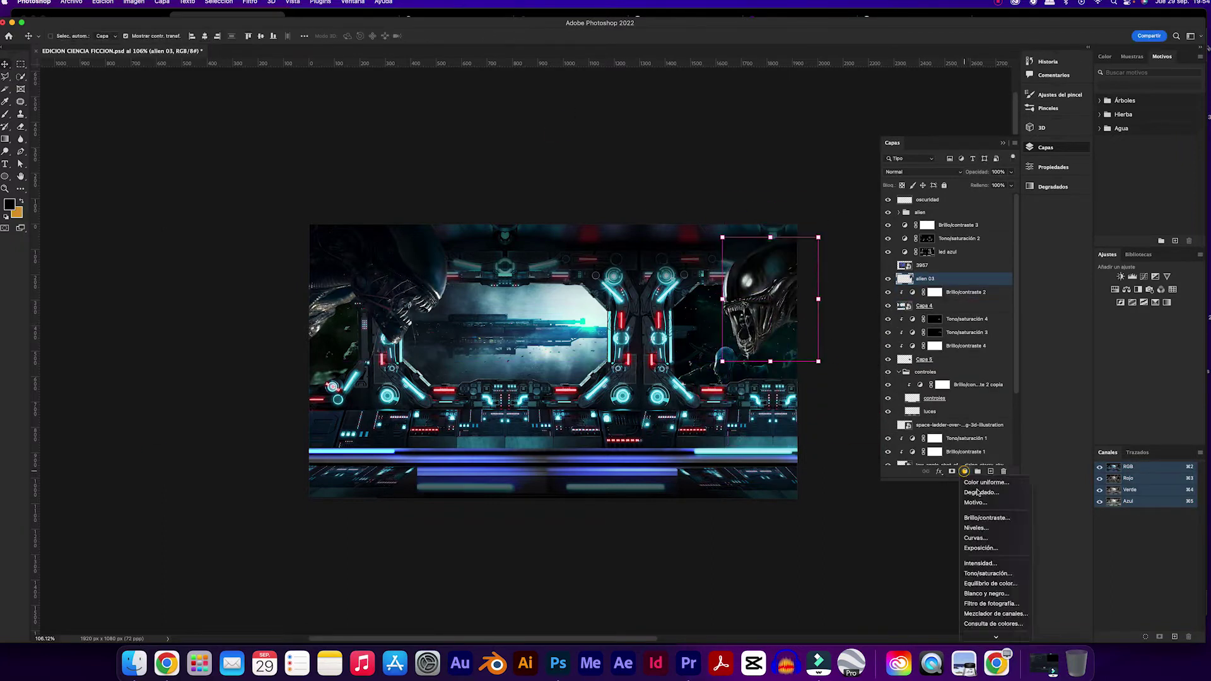
click(983, 515)
scroll(797, 286, up, 2)
scroll(755, 357, up, 2)
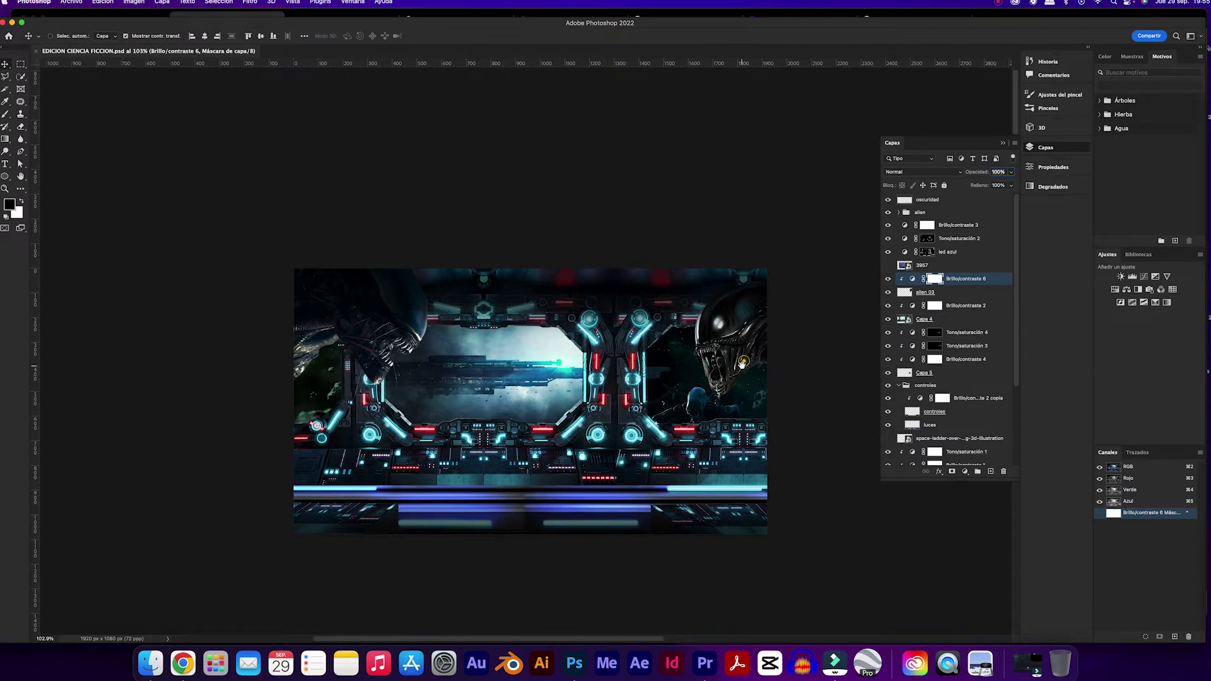
click(965, 471)
click(983, 570)
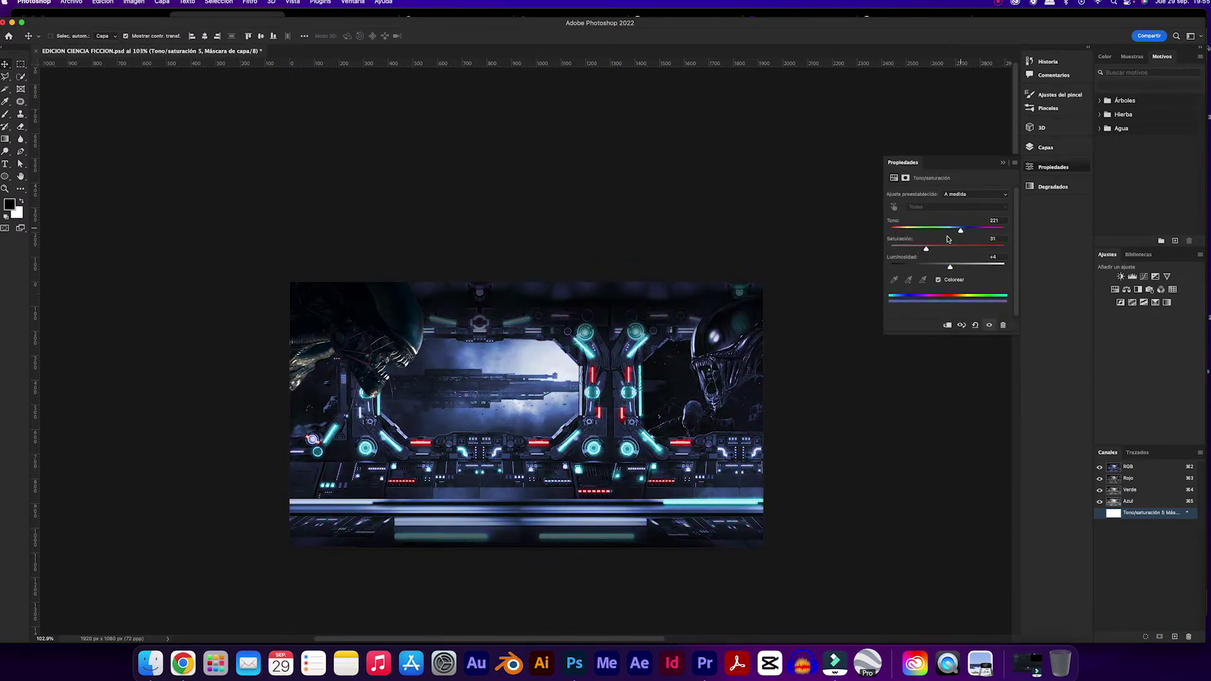
click(1046, 147)
Step: Invert the Hue/Saturation mask, paint the tint back in, then select oscuridad
key(super+i)
key(b)
scroll(695, 360, up, 5)
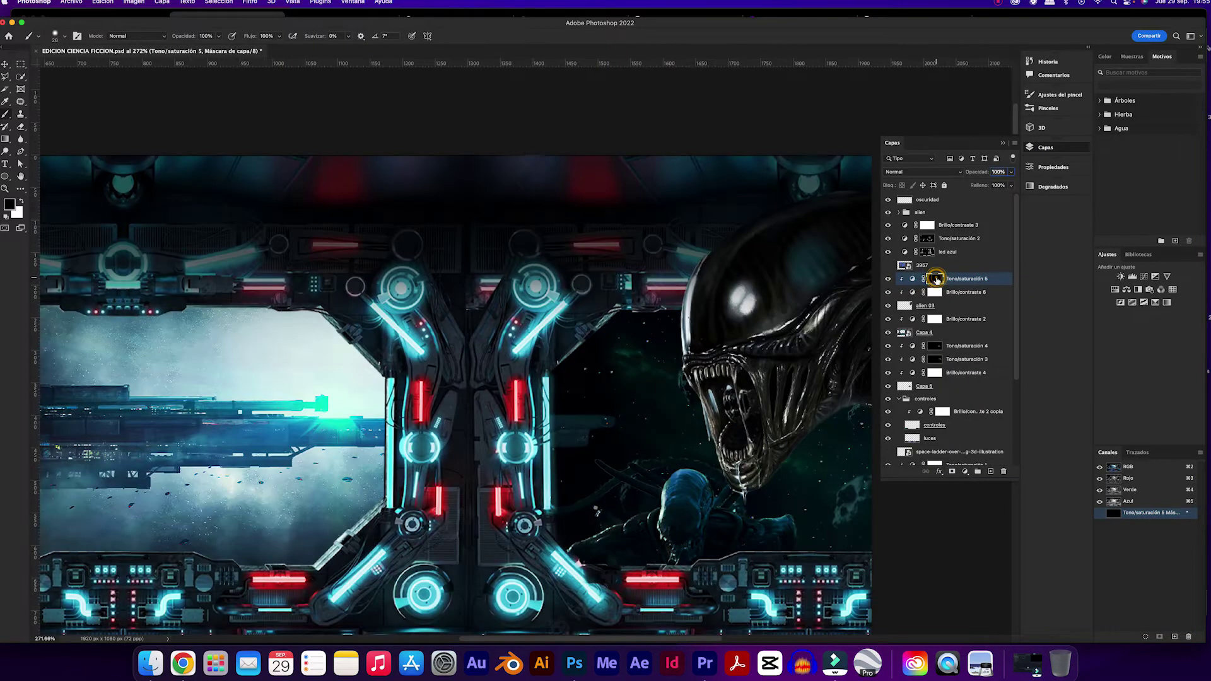
scroll(695, 293, right, 5)
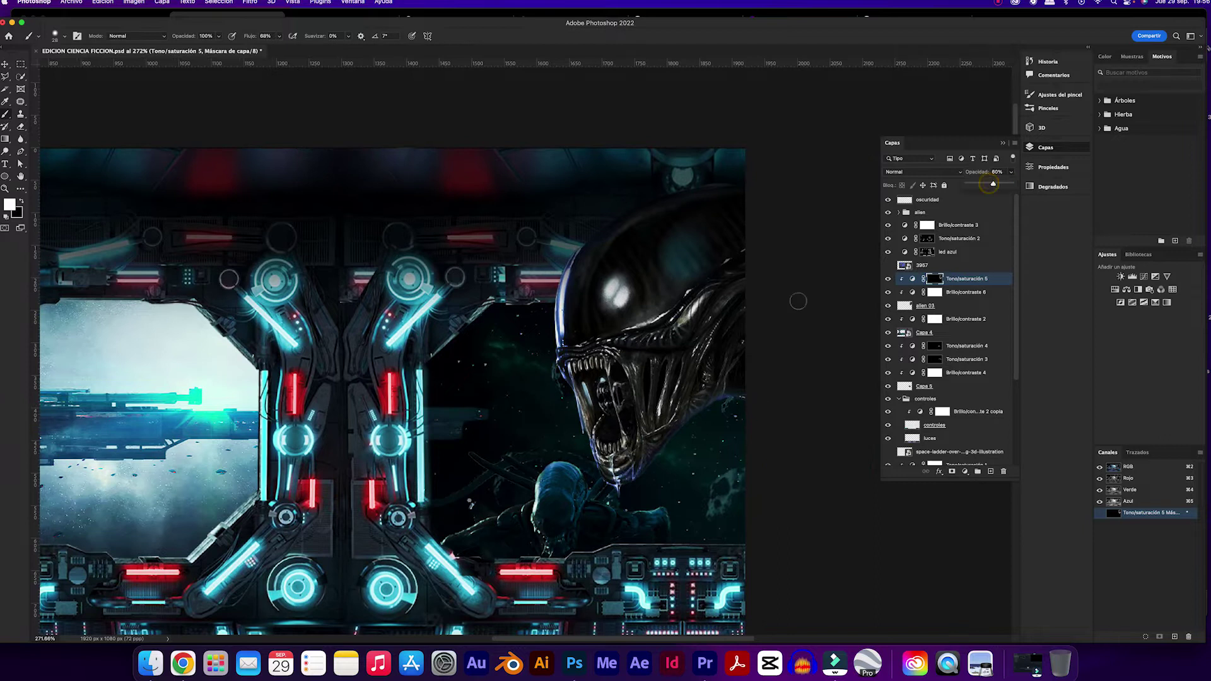
key(v)
scroll(523, 356, down, 5)
ctrl+click(449, 354)
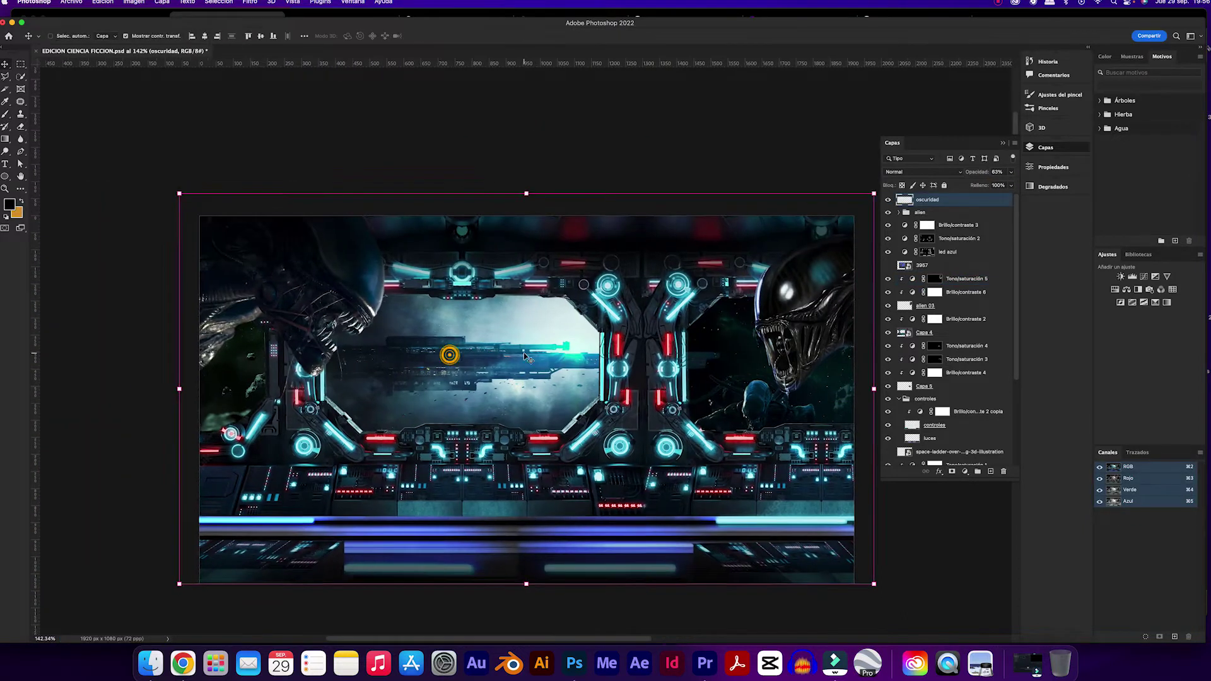
Step: Bring the helmet image into the scene and paint layer masks on the casco layers
scroll(523, 355, right, 3)
drag(932, 268, 419, 408)
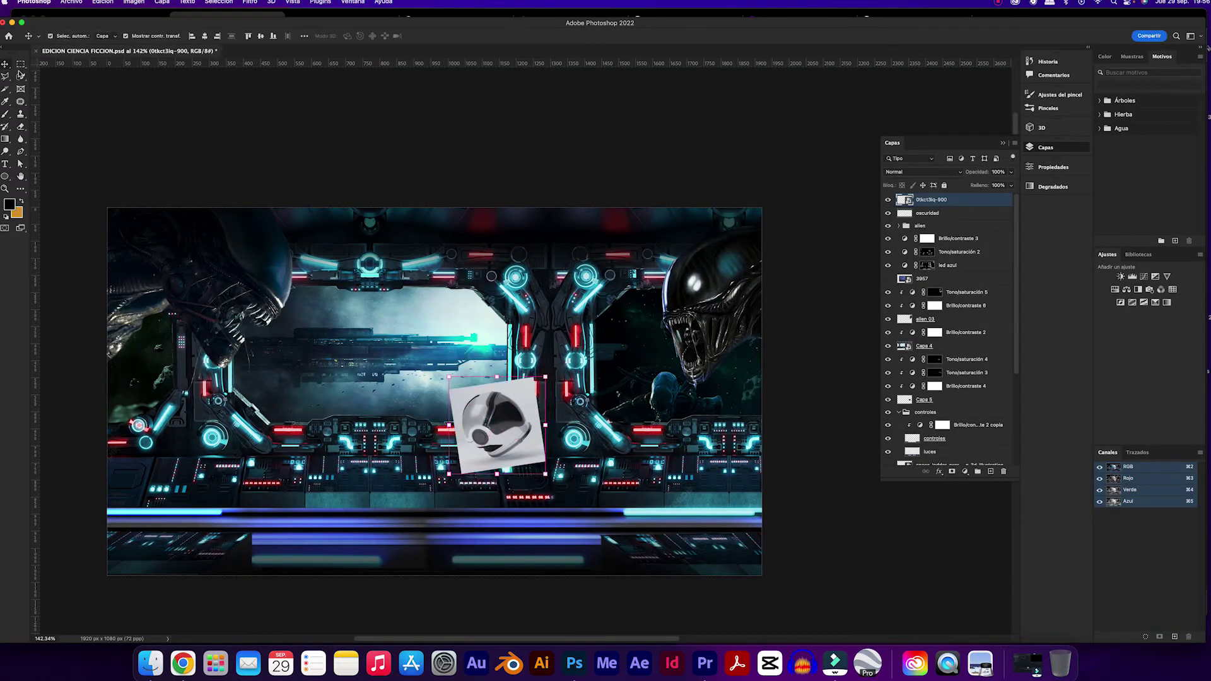
click(952, 471)
key(b)
key(d)
scroll(390, 333, up, 10)
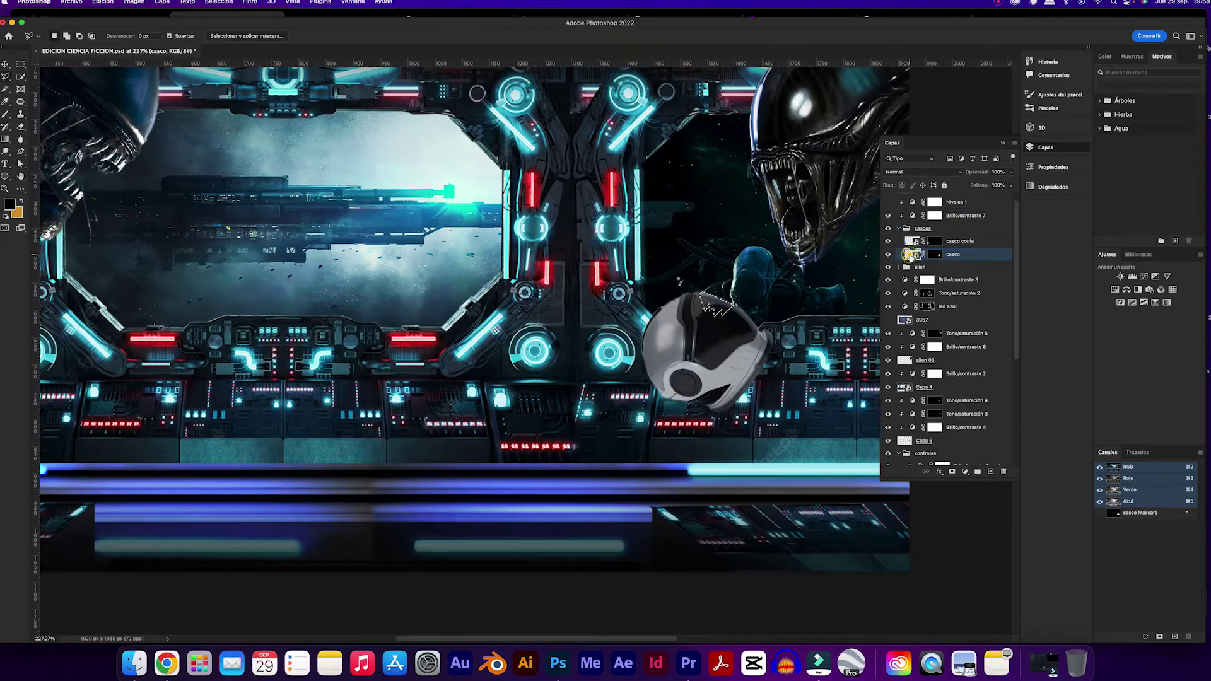
click(951, 471)
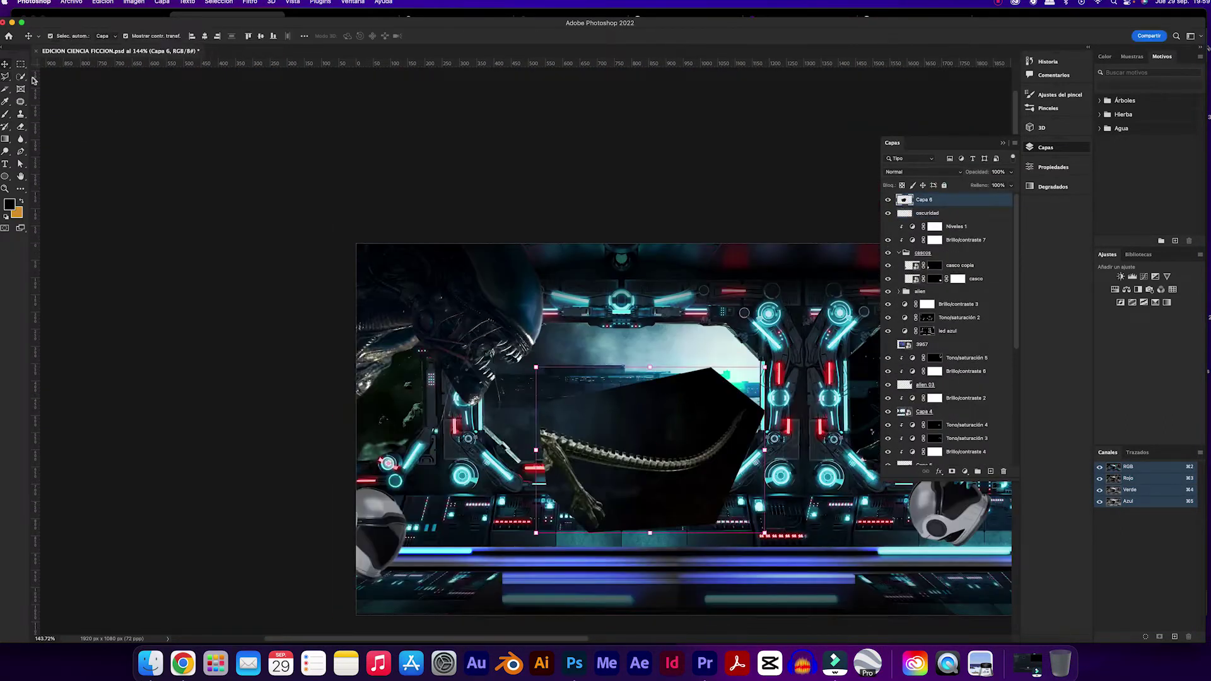
Step: Lasso around the alien tail and leg, then turn the selection into a layer mask
key(l)
scroll(612, 490, up, 5)
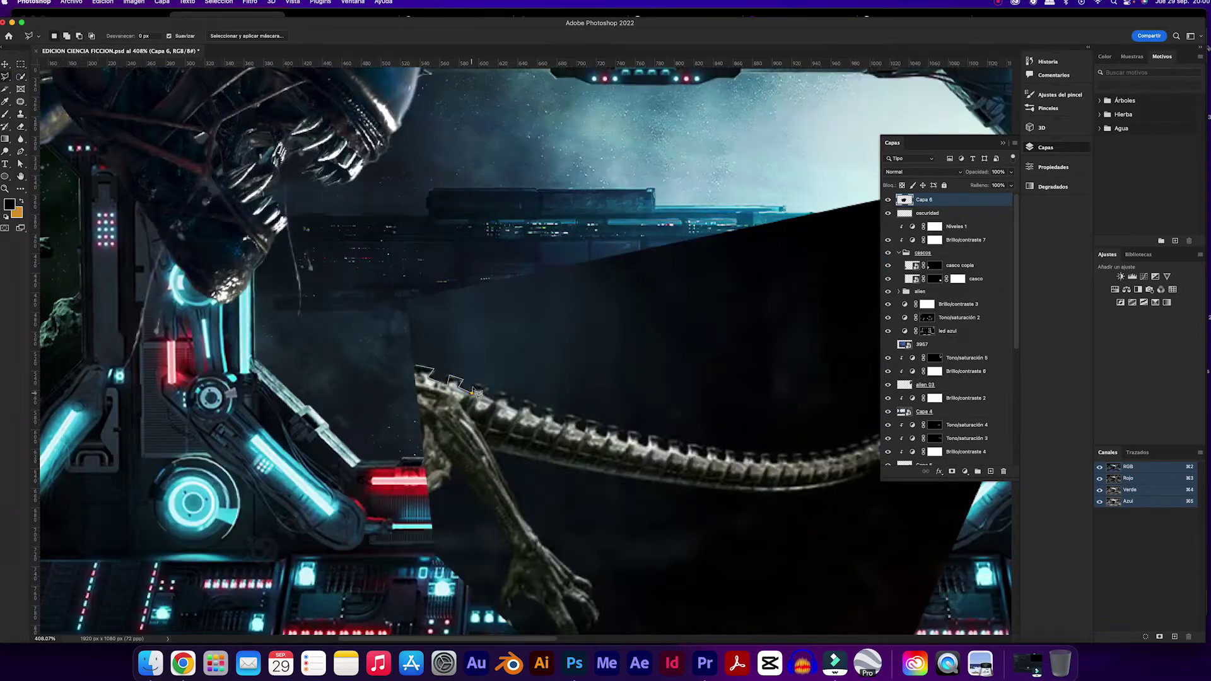
mouse_move(600, 422)
mouse_down()
mouse_move(534, 301)
mouse_move(543, 329)
mouse_up()
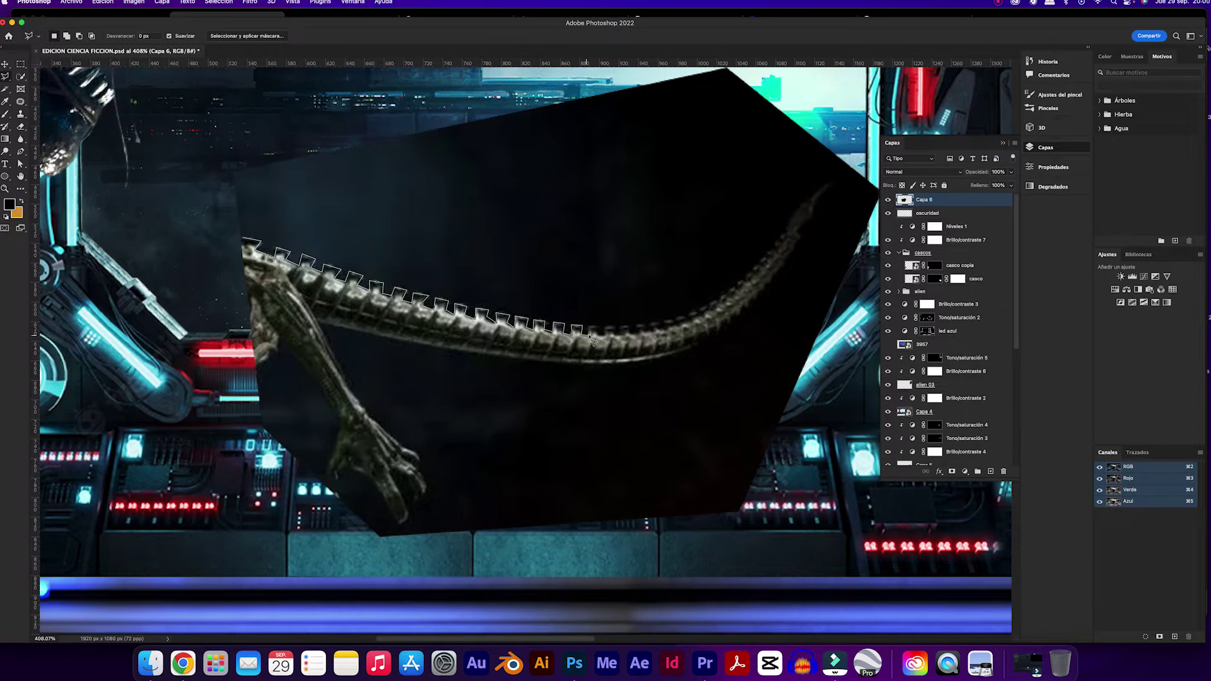
drag(621, 335, 528, 397)
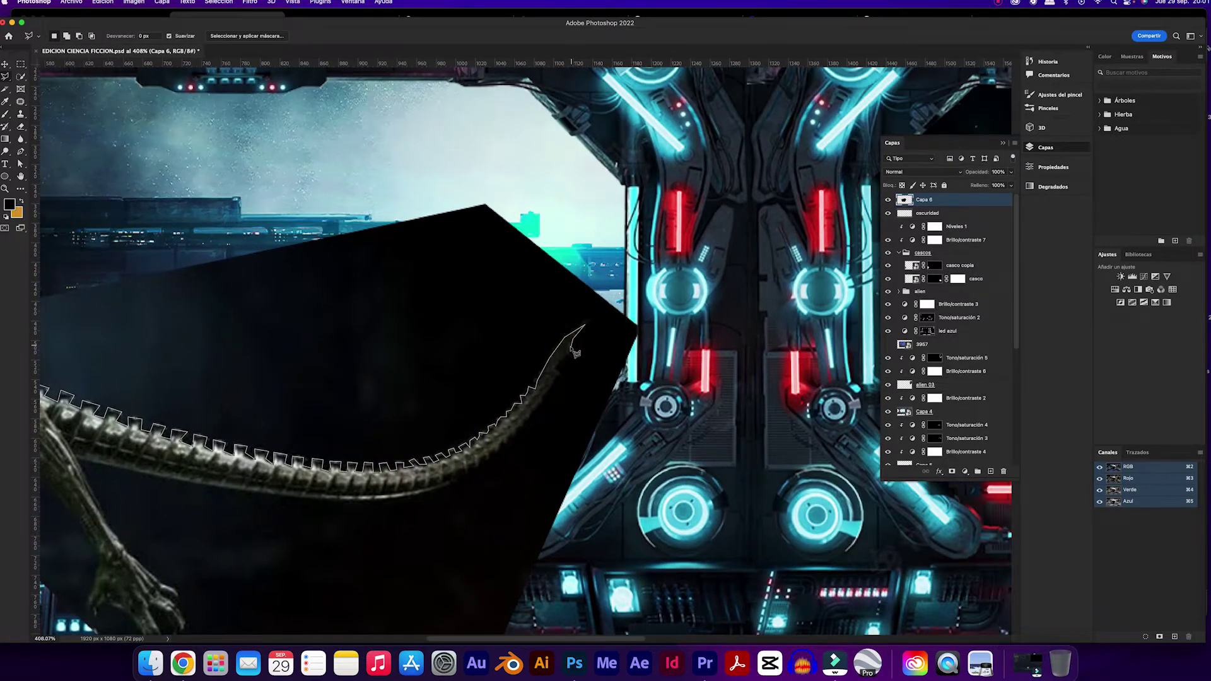
drag(495, 485, 381, 595)
click(228, 303)
click(951, 471)
Step: Refine the tail mask with an enlarged brush, then fit the whole image in view
key(b)
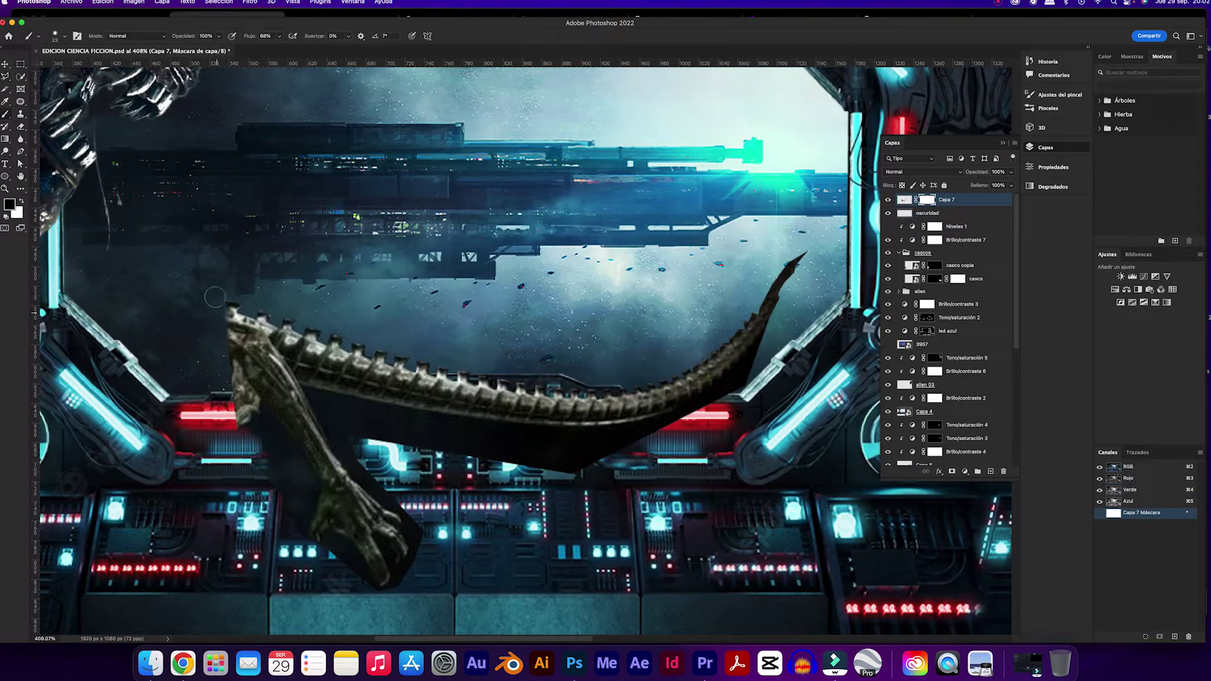
scroll(275, 478, up, 5)
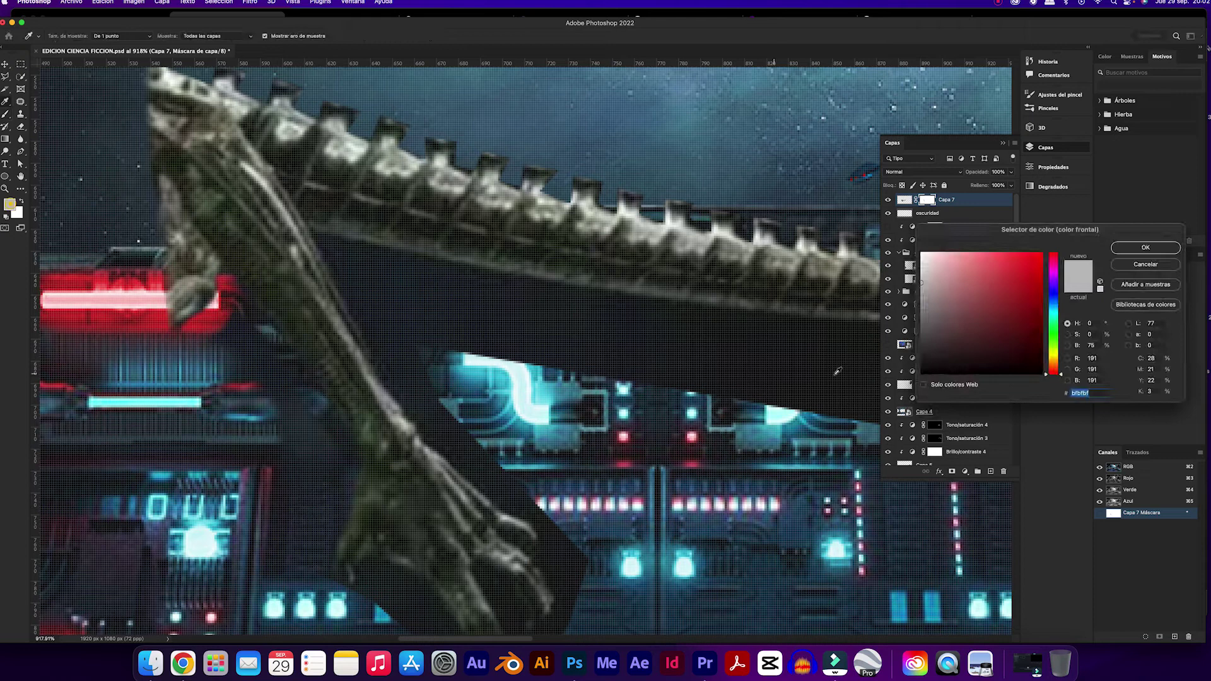
key(bracketright)
key(bracketright)
scroll(378, 441, down, 5)
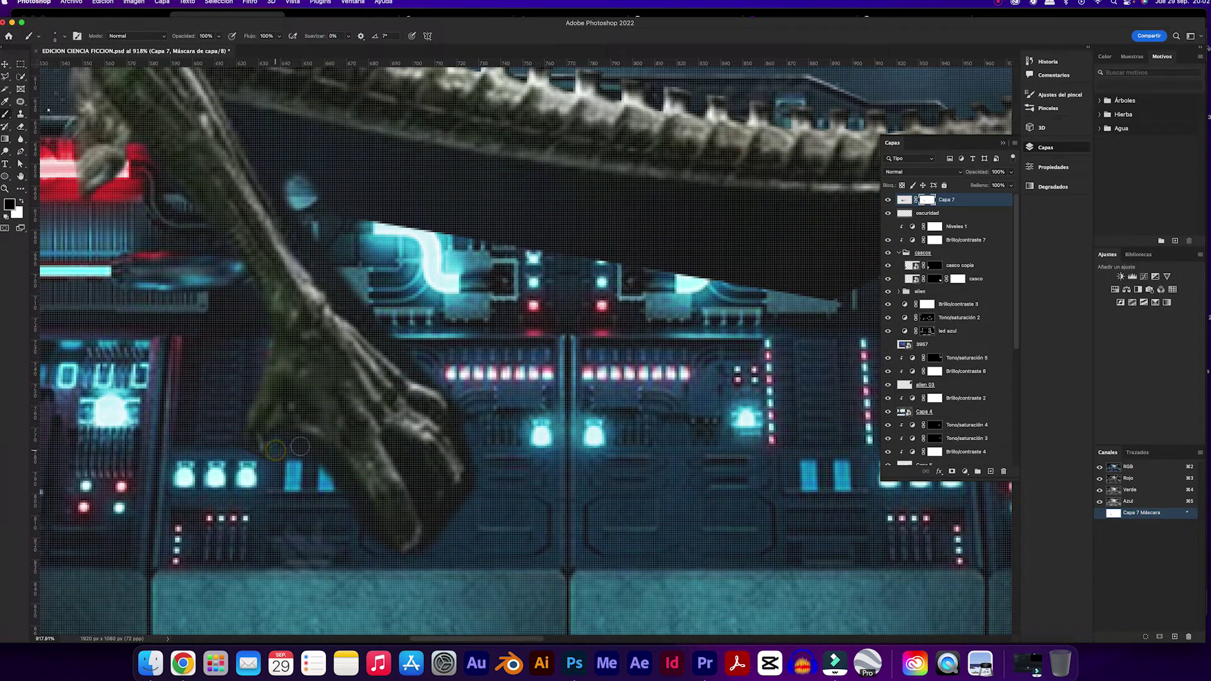
scroll(397, 341, up, 5)
scroll(442, 378, right, 5)
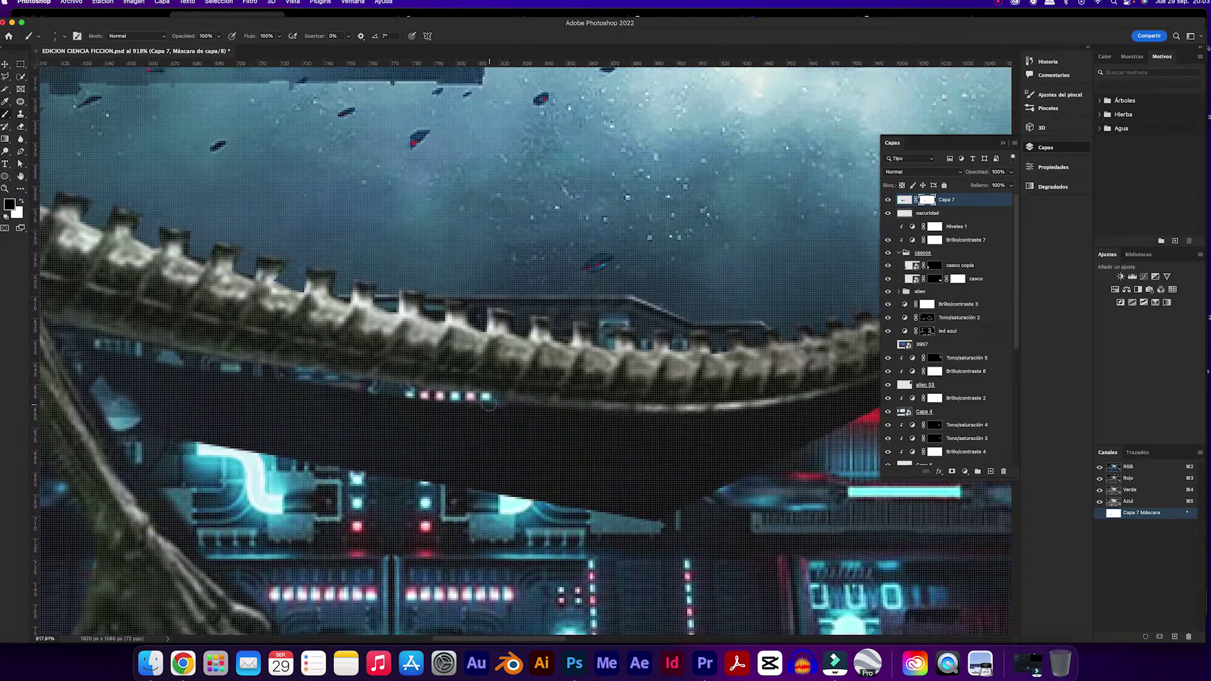
scroll(633, 369, down, 5)
scroll(567, 328, left, 5)
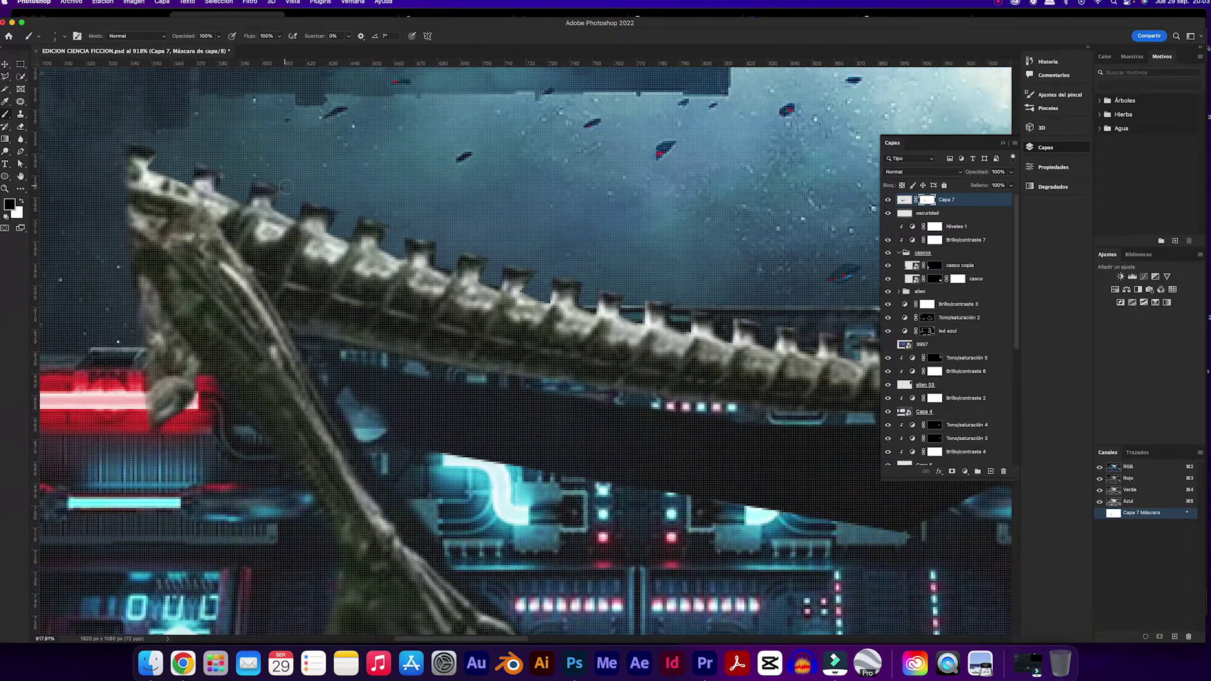
scroll(497, 287, right, 3)
scroll(378, 341, left, 6)
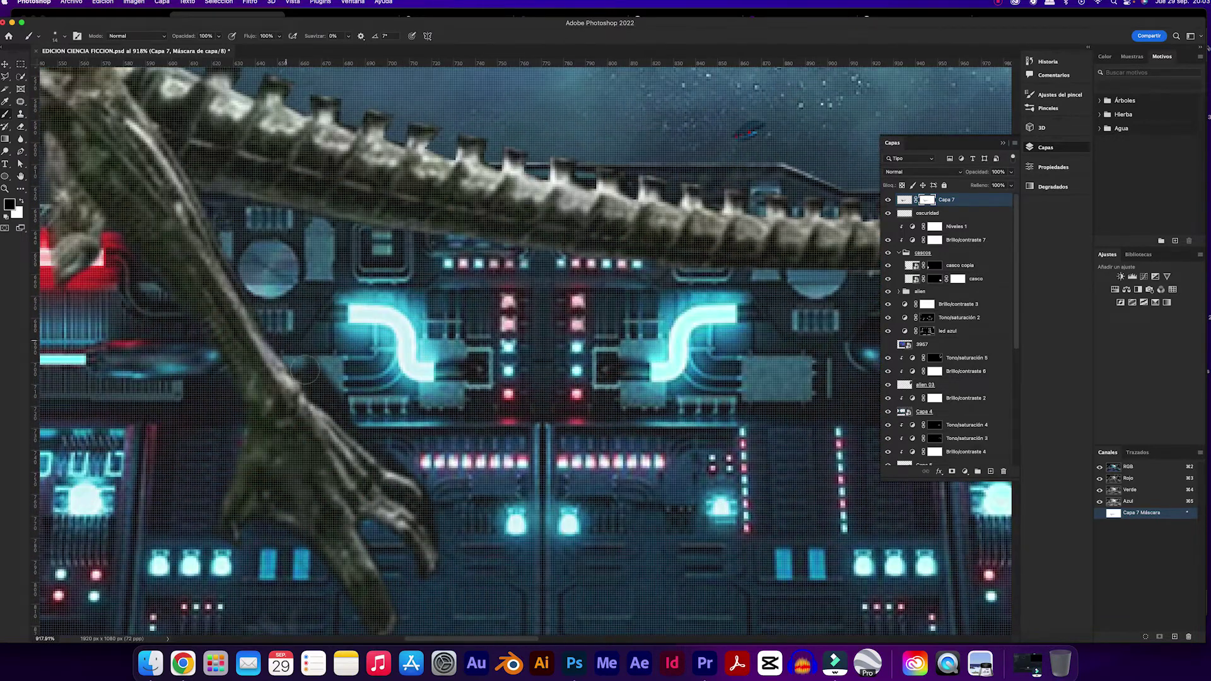
key(super+0)
Step: Move the tail lower, name it 'cola 01', clip a Brightness/Contrast, duplicate both, and flip horizontally
key(v)
mouse_move(205, 315)
mouse_down()
mouse_move(208, 341)
mouse_move(536, 442)
mouse_up()
text(cola 01)
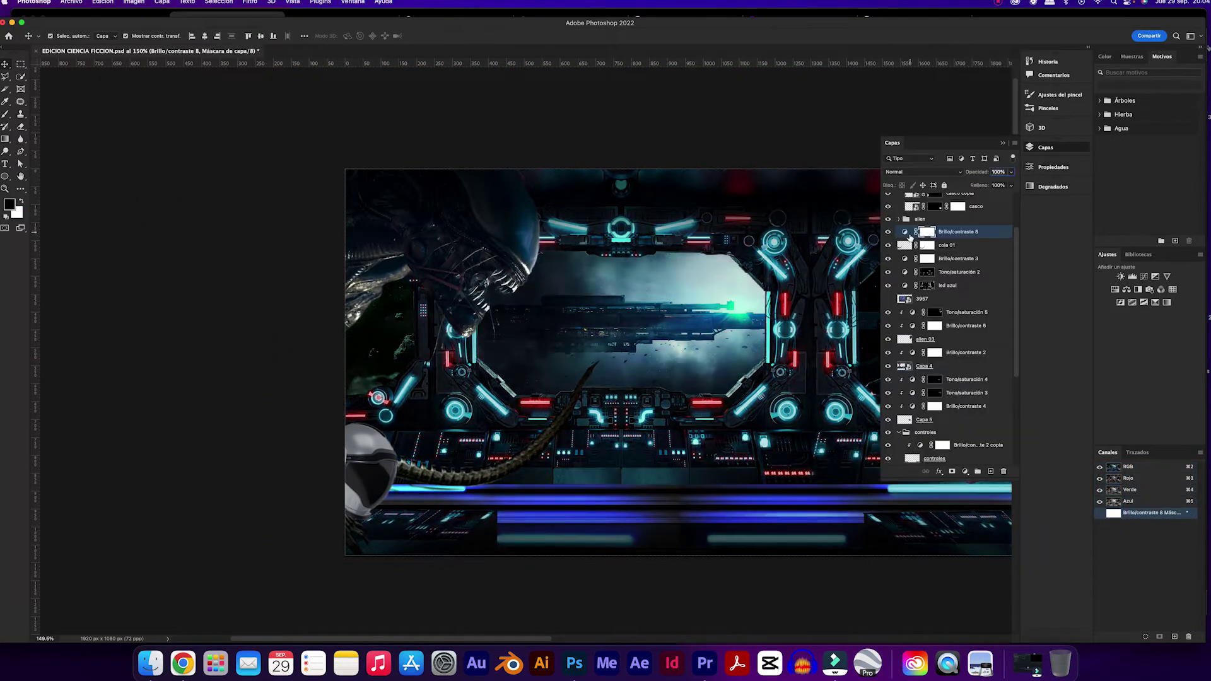
key(super+minus)
shift+click(948, 247)
key(super+j)
click(103, 2)
Step: Move the mirrored tail copy to the right, then drop the blood-splat image into the composition
click(284, 378)
drag(618, 411, 739, 463)
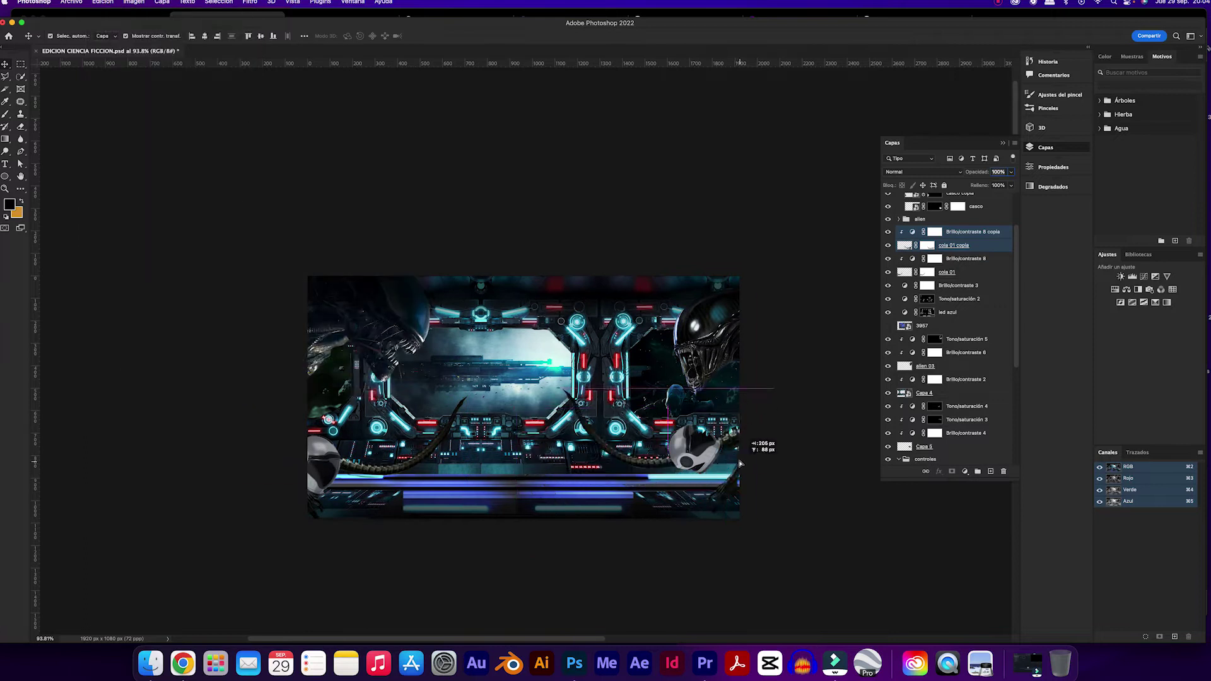
key(Return)
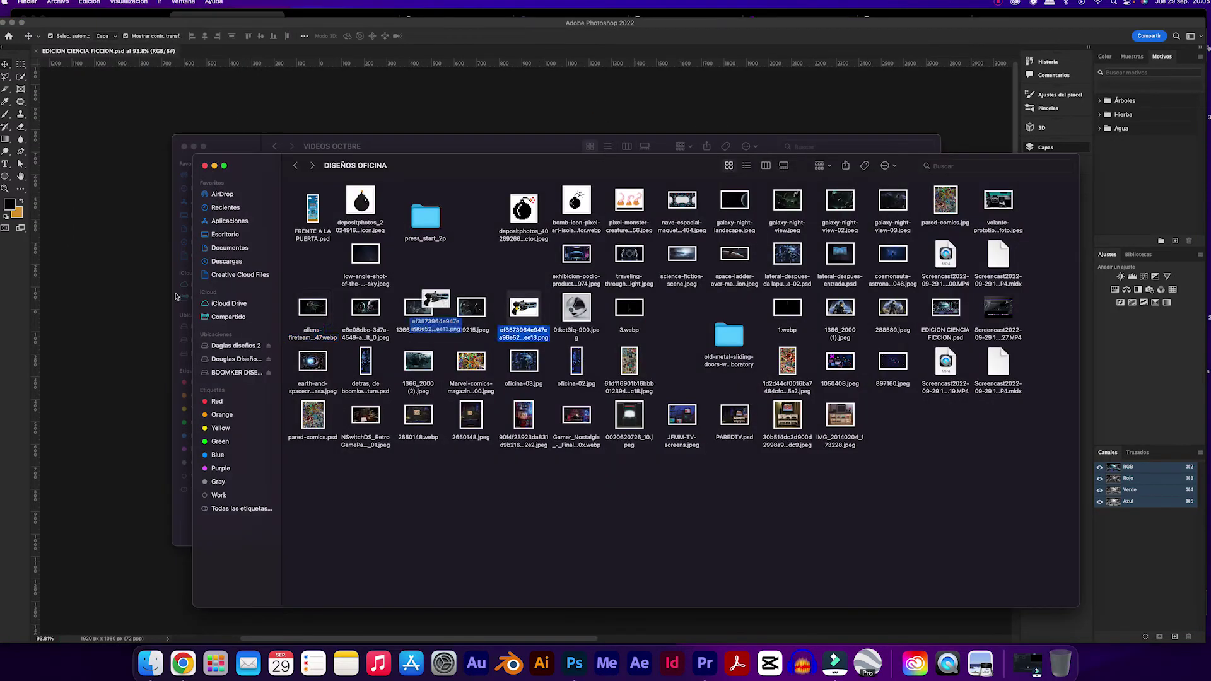
drag(528, 343, 518, 453)
click(183, 663)
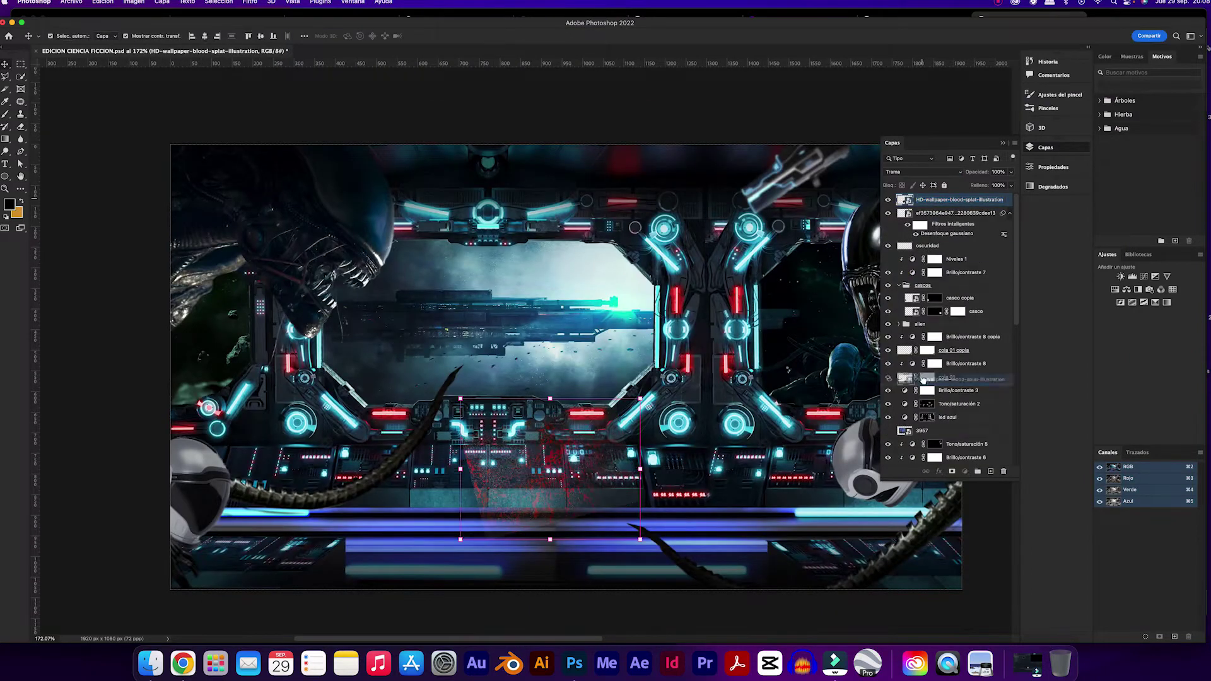
Step: Give the sangre blood layer a layer style and a painted mask
drag(923, 379, 933, 387)
double_click(967, 394)
text(sangre)
key(Return)
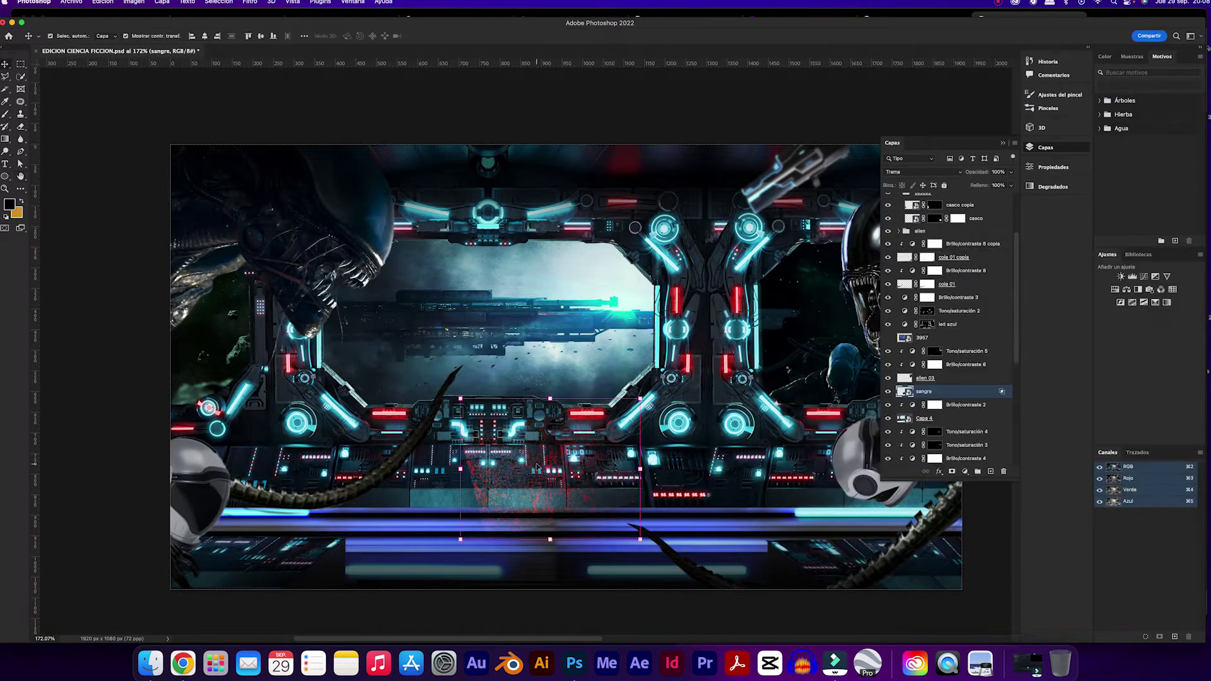
click(955, 473)
key(b)
key(v)
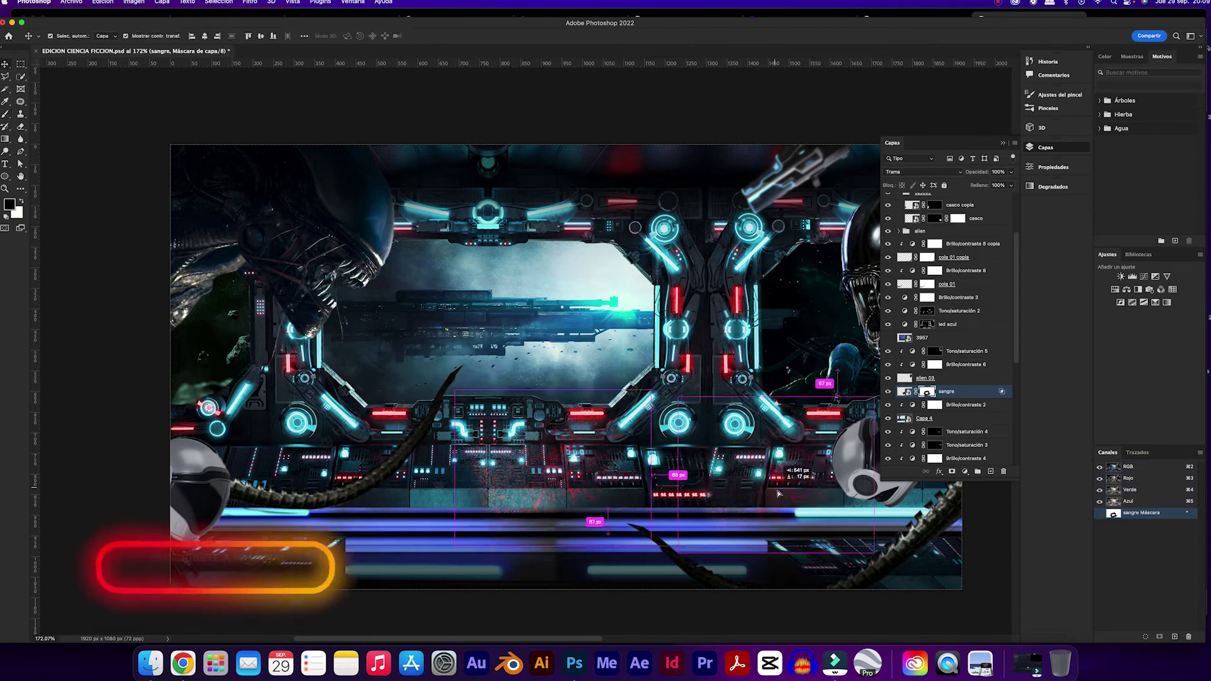
Step: Duplicate the blood splatter and move the copy to a new spot on the bridge
key(ctrl+j)
key(ctrl+j)
drag(378, 466, 355, 470)
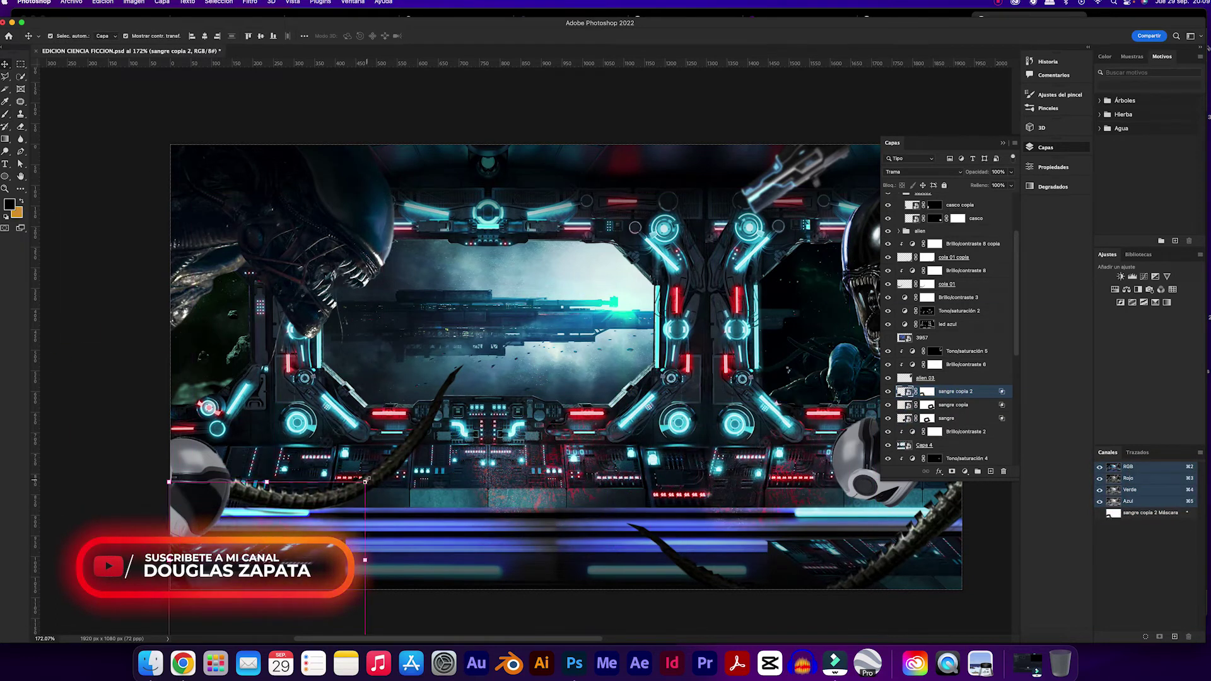
click(533, 94)
key(ctrl+minus)
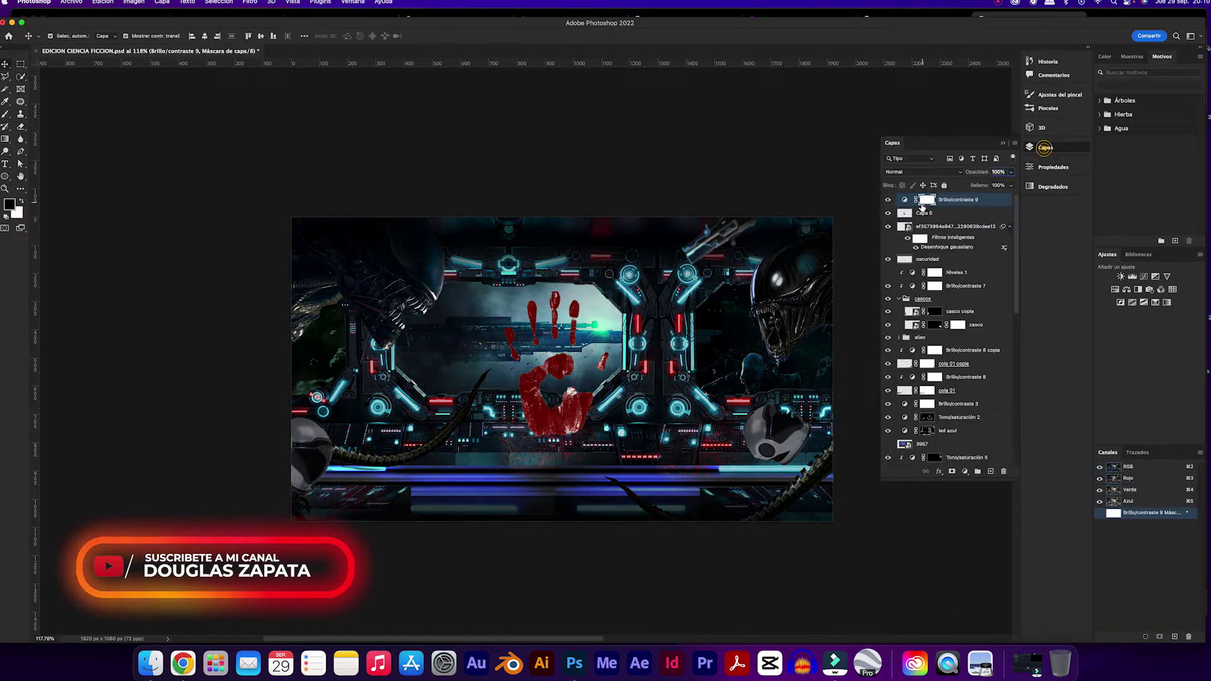
scroll(652, 443, up, 5)
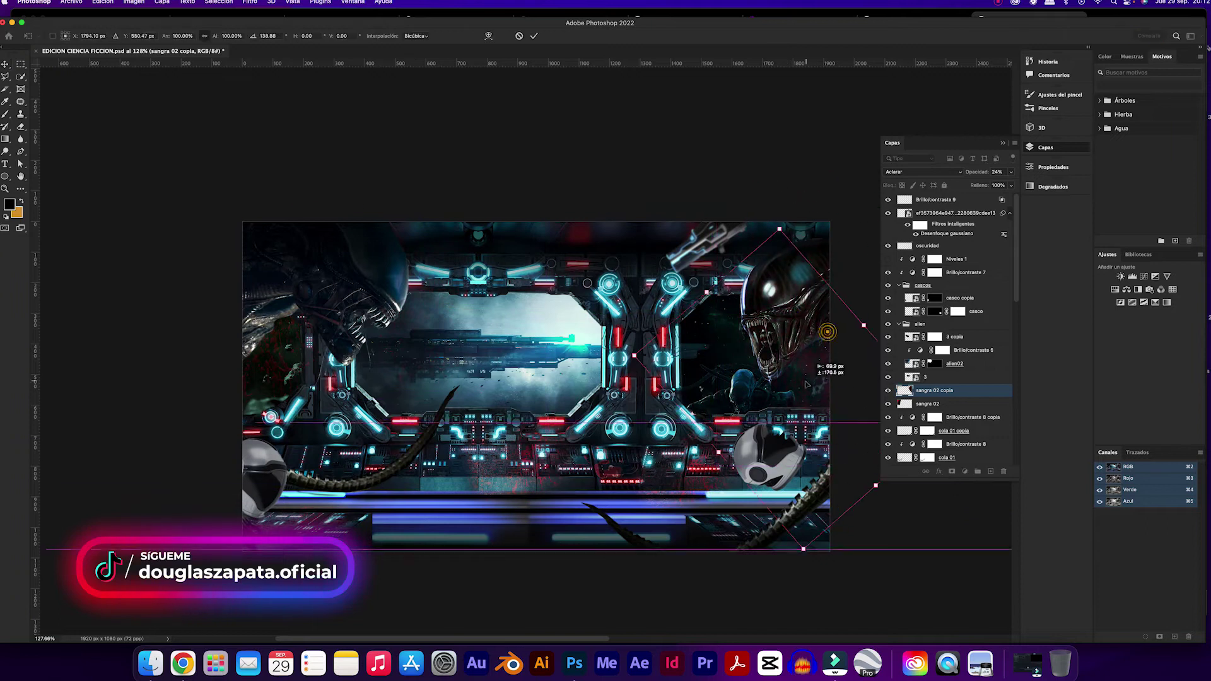
key(Return)
Step: Reorder and resize the sangra 02 copia layer, then select the casco helmet layer
scroll(946, 346, down, 3)
drag(933, 297, 946, 353)
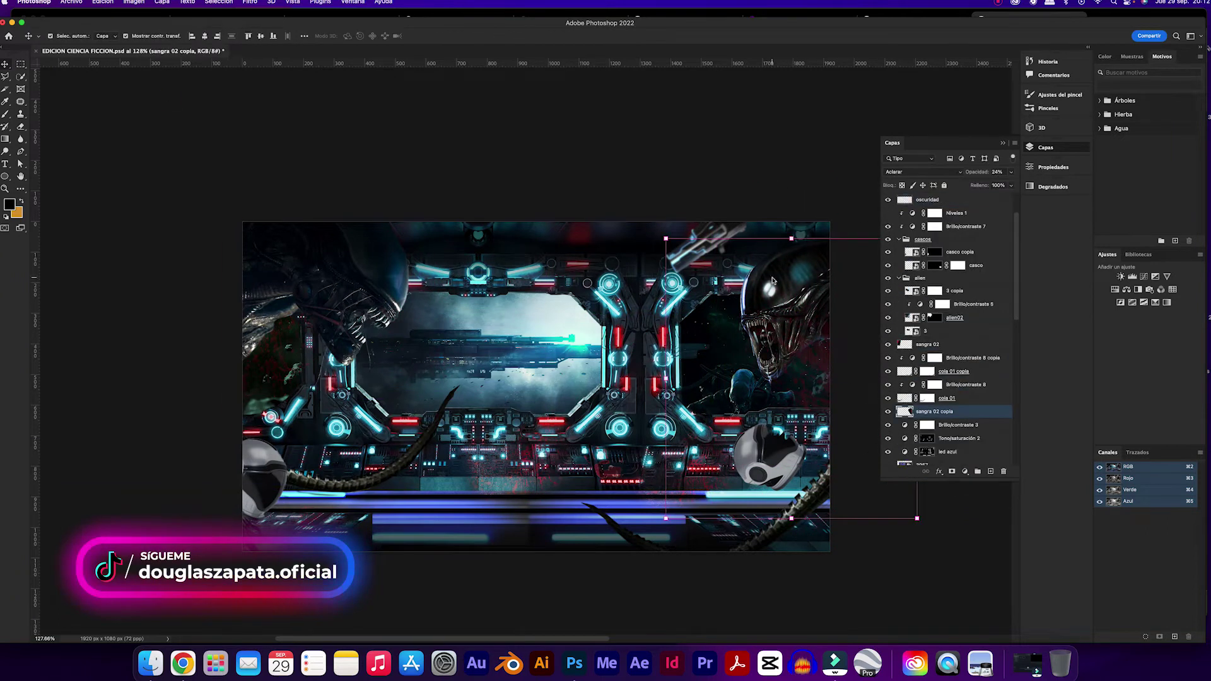
key(ctrl+t)
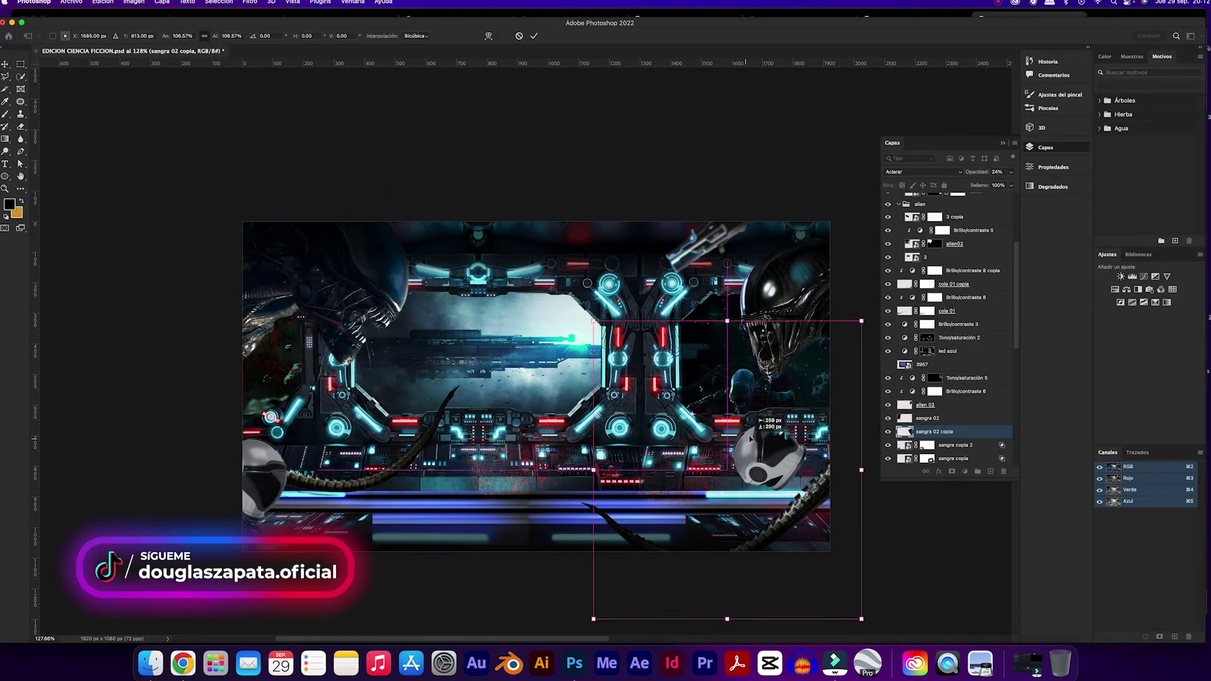
key(Return)
click(770, 451)
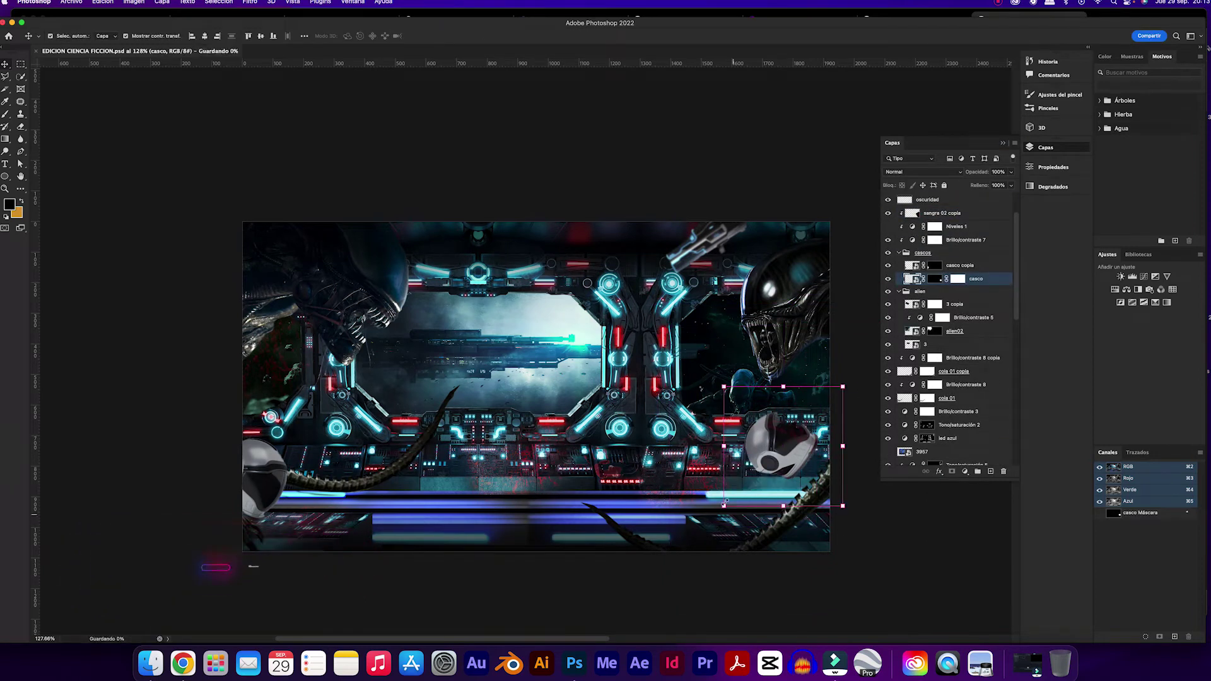
scroll(762, 411, down, 3)
Step: Place the dark texture image from Finder above casco copia, blended as Trama
scroll(763, 412, up, 3)
key(super+Tab)
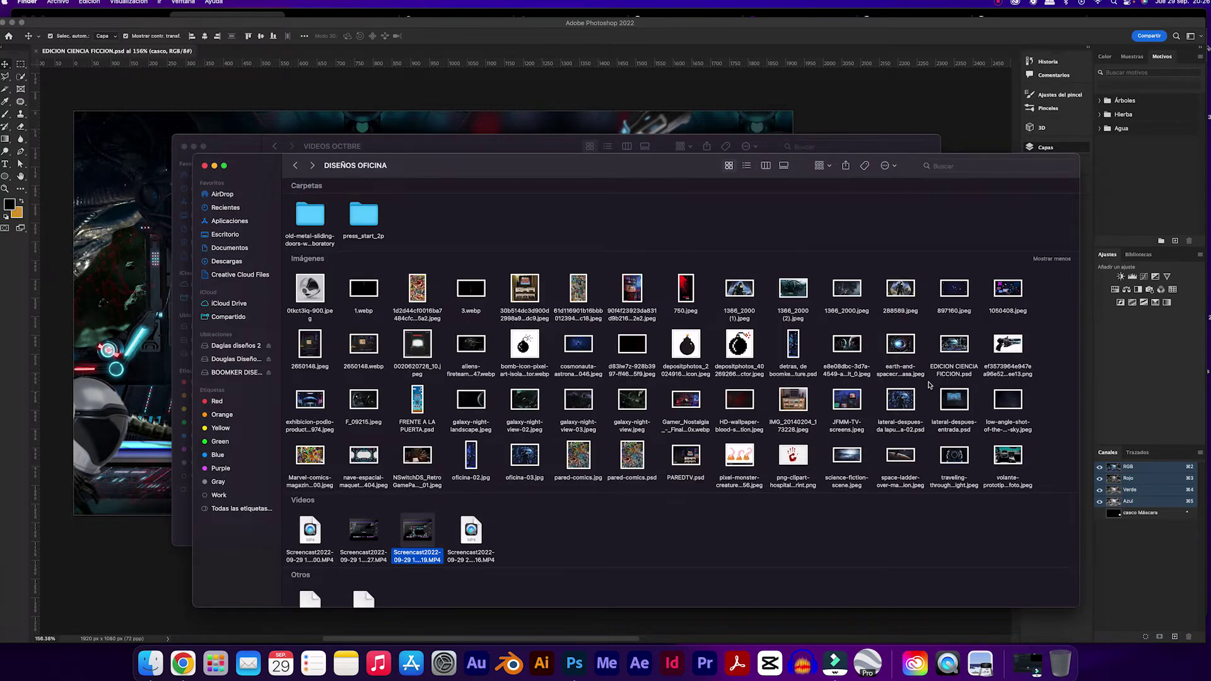
drag(648, 348, 566, 320)
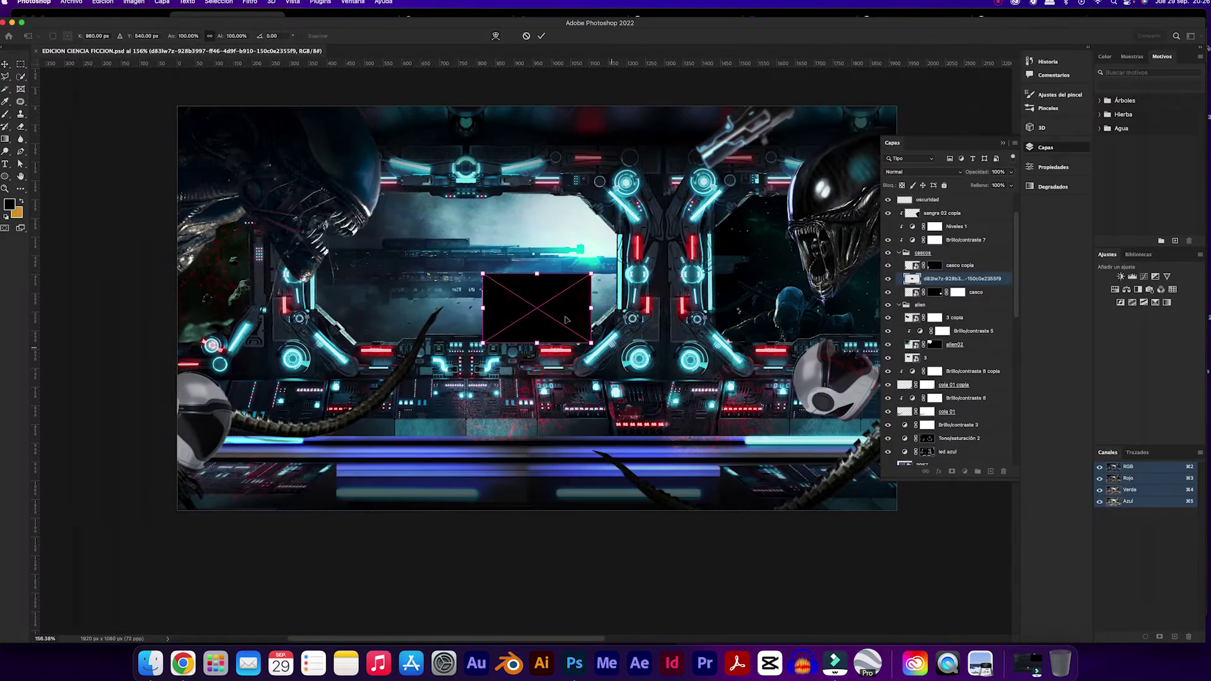
drag(963, 279, 935, 265)
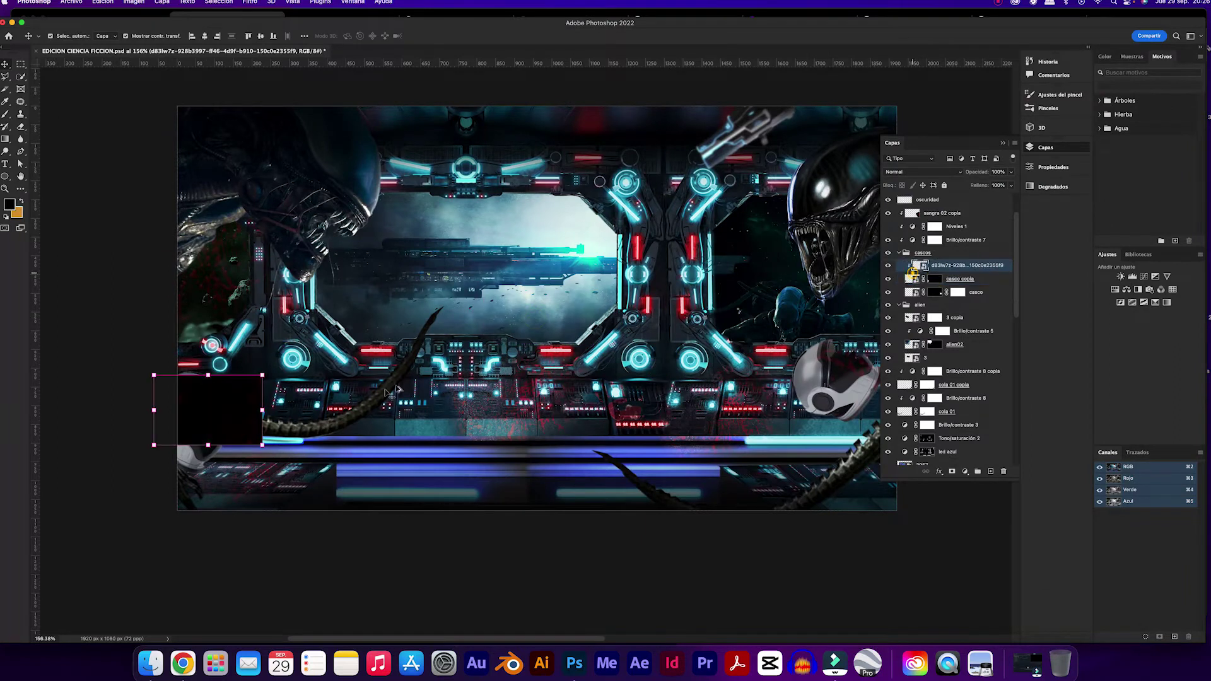
click(922, 172)
drag(259, 441, 209, 452)
click(896, 254)
Step: Reposition the texture over the left helmet and reapply Trama blending
click(923, 171)
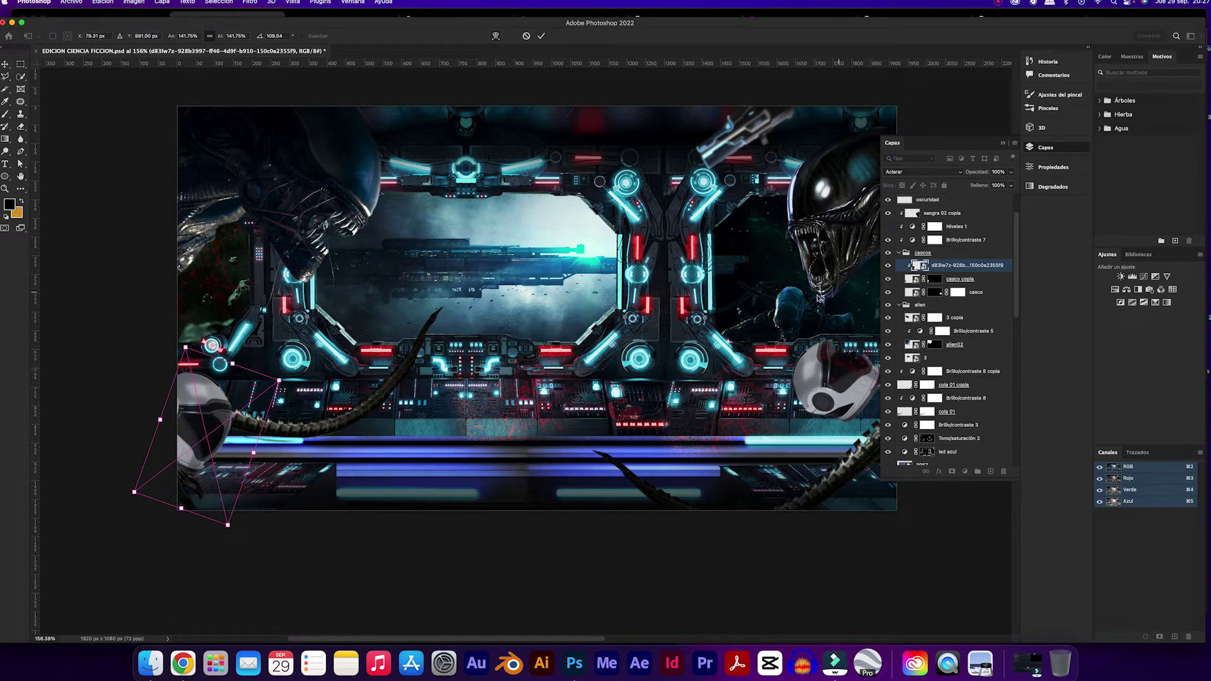
click(922, 172)
click(896, 96)
drag(218, 452, 192, 435)
drag(328, 437, 190, 461)
click(910, 171)
click(914, 256)
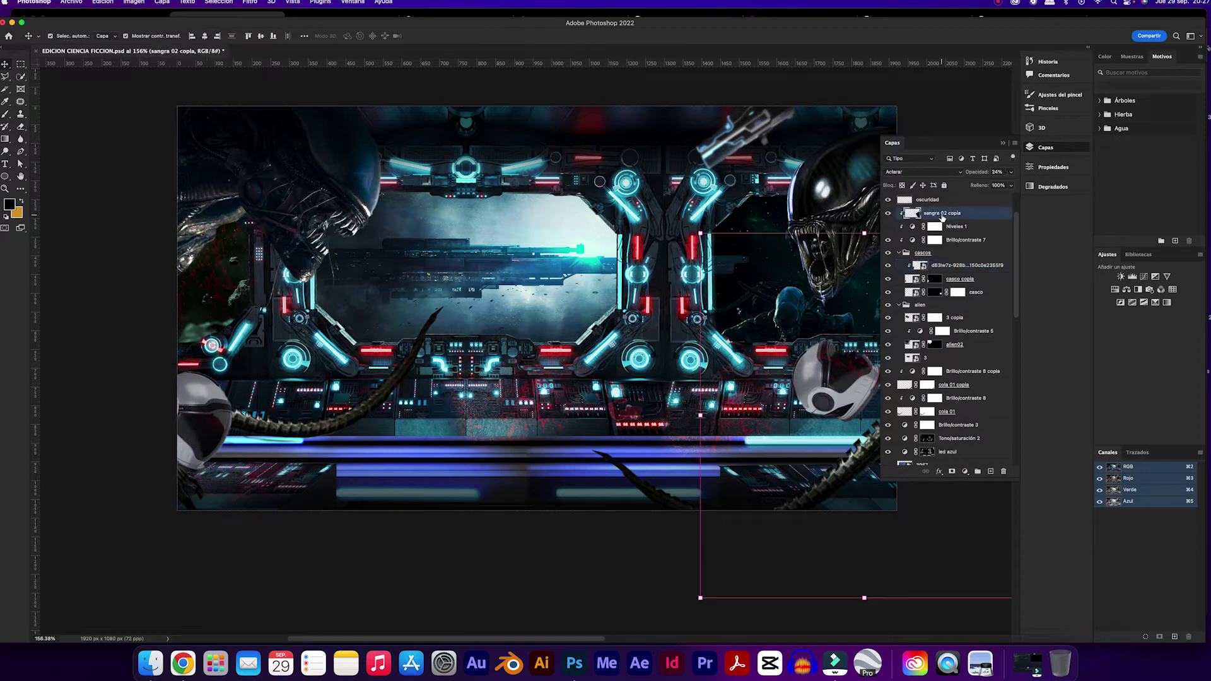
Step: Duplicate the sangra 02 copia blood layer and move oscuridad to the top
key(ctrl+j)
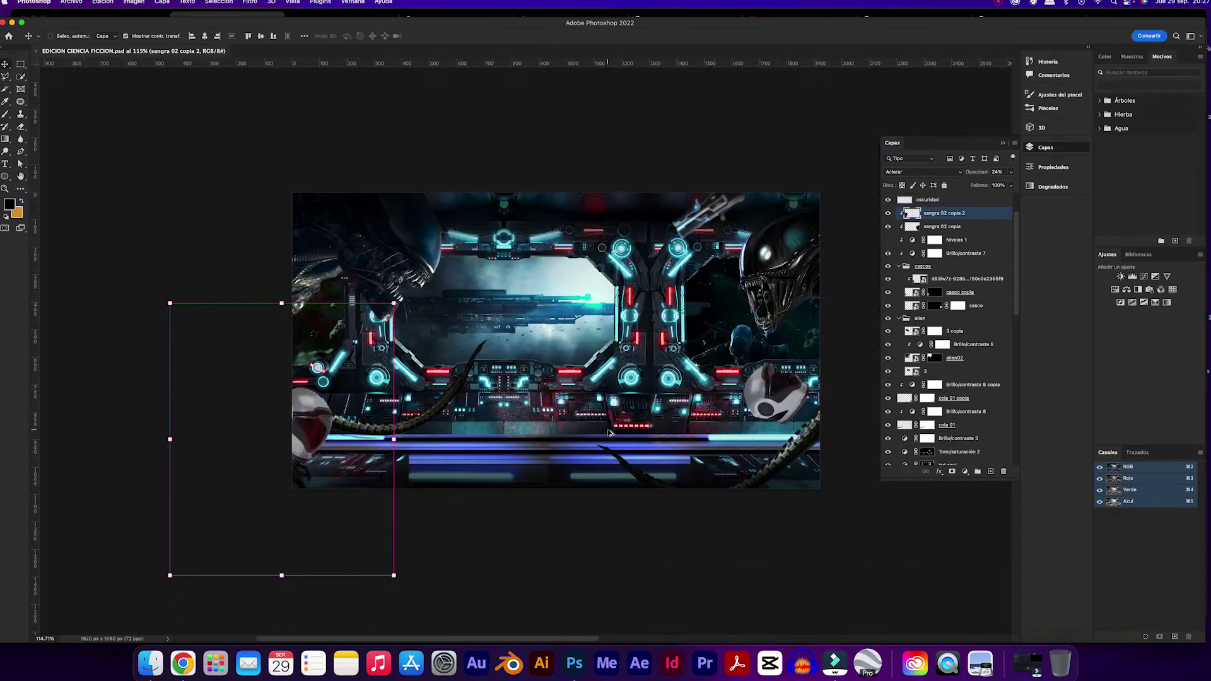
drag(937, 234, 933, 250)
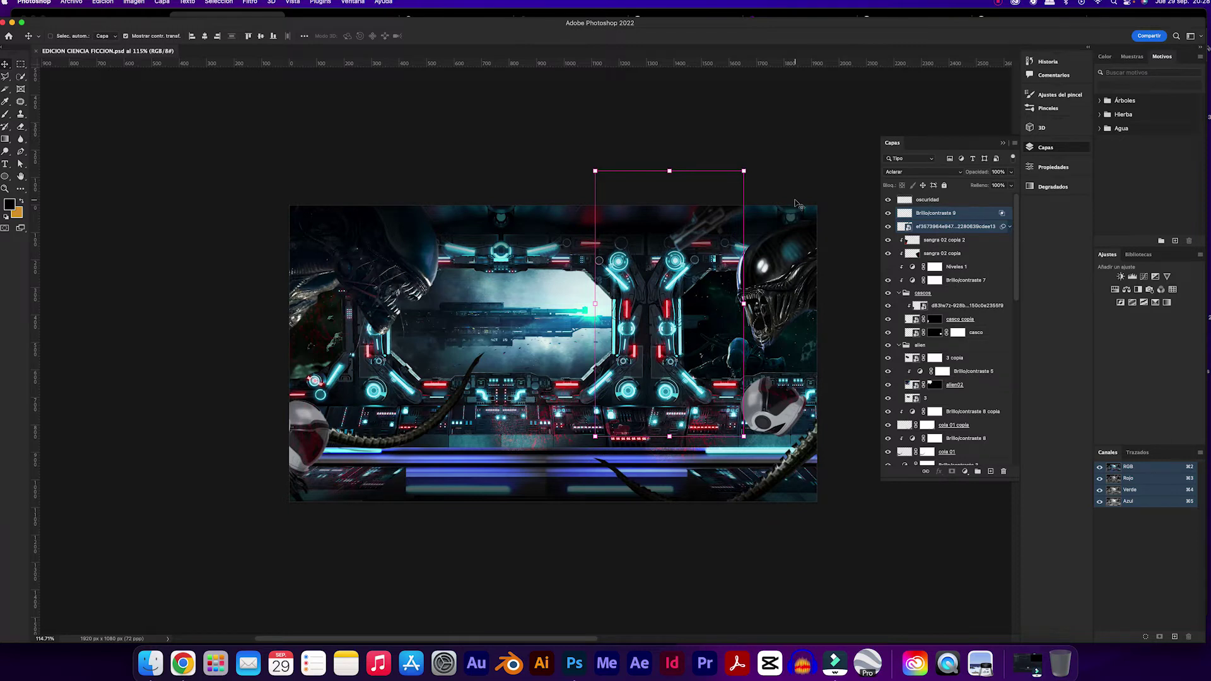
scroll(782, 481, down, 2)
click(782, 481)
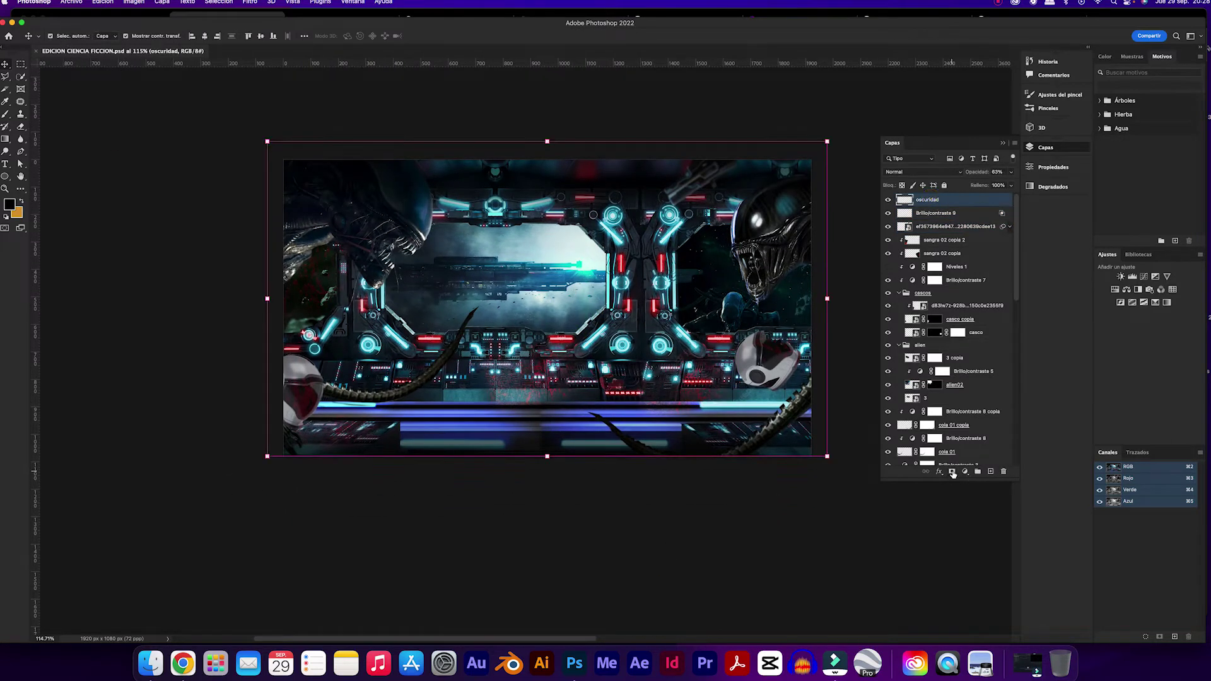
Step: Add a new top layer and choose the pd 12 brush preset
click(990, 471)
key(b)
click(60, 36)
scroll(57, 287, down, 3)
scroll(56, 287, down, 3)
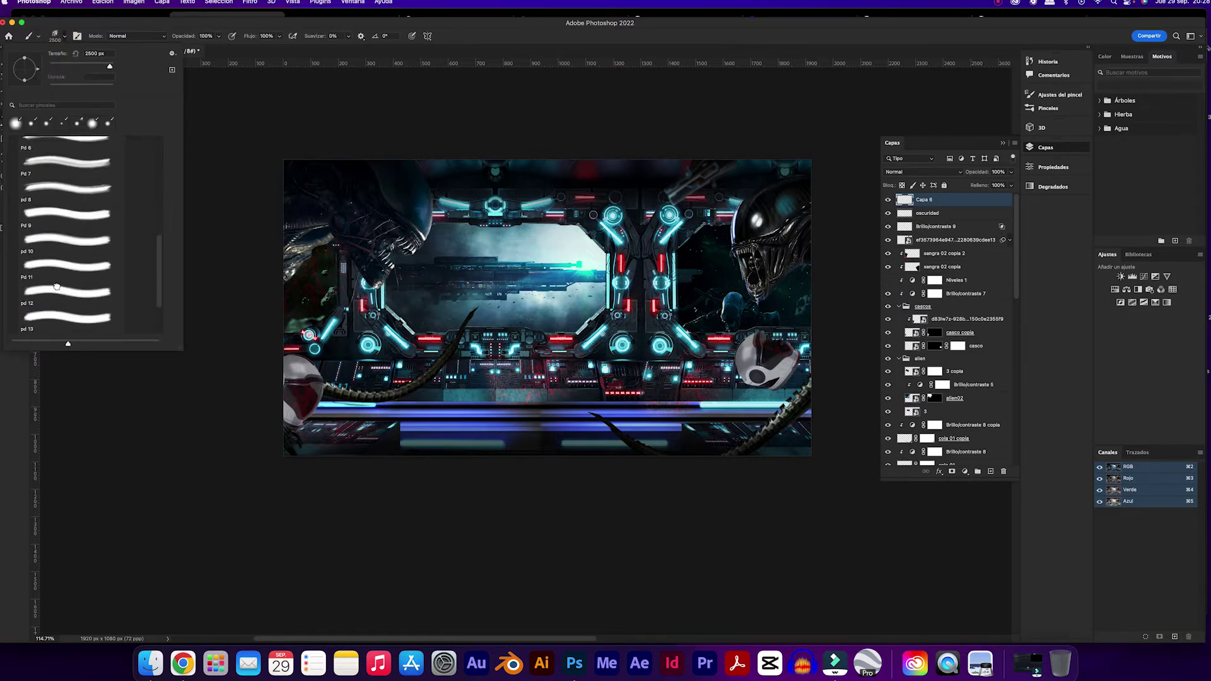
double_click(57, 287)
Step: Set the foreground colour to dark grey, then near-black, for smoke painting
click(10, 203)
click(1159, 247)
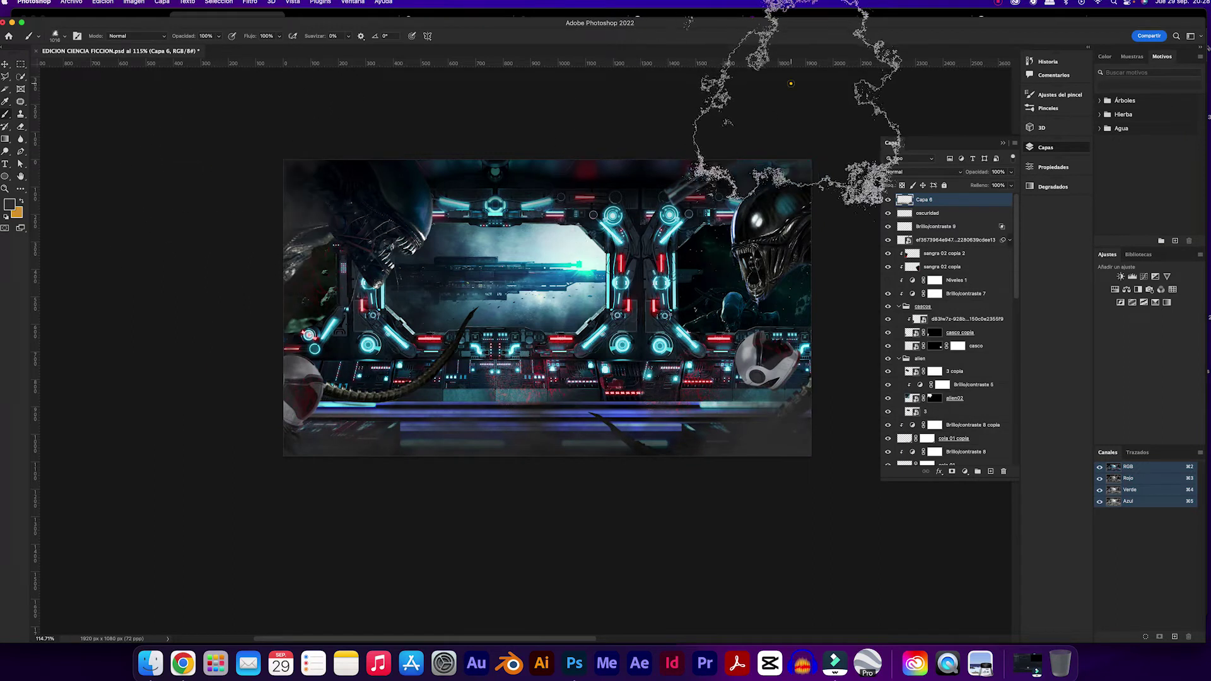
click(10, 203)
click(920, 378)
key(Return)
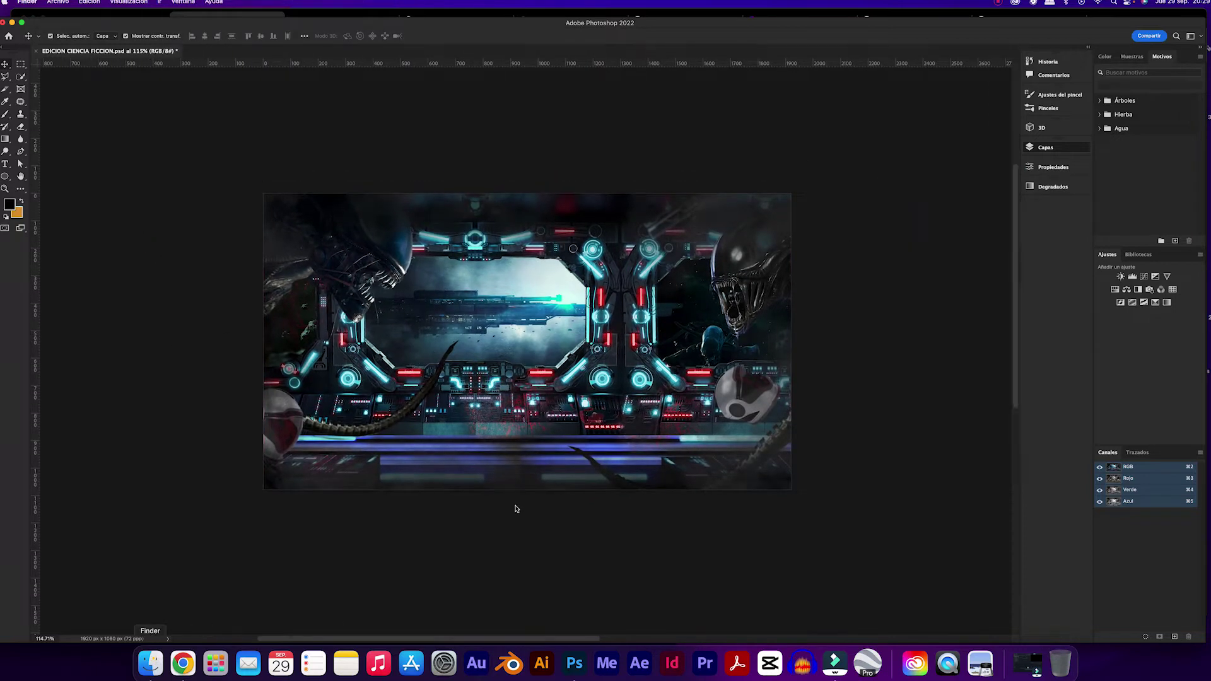
Step: Place 288589.jpeg Master Chief and enlarge it into the bridge's centre foreground
click(151, 662)
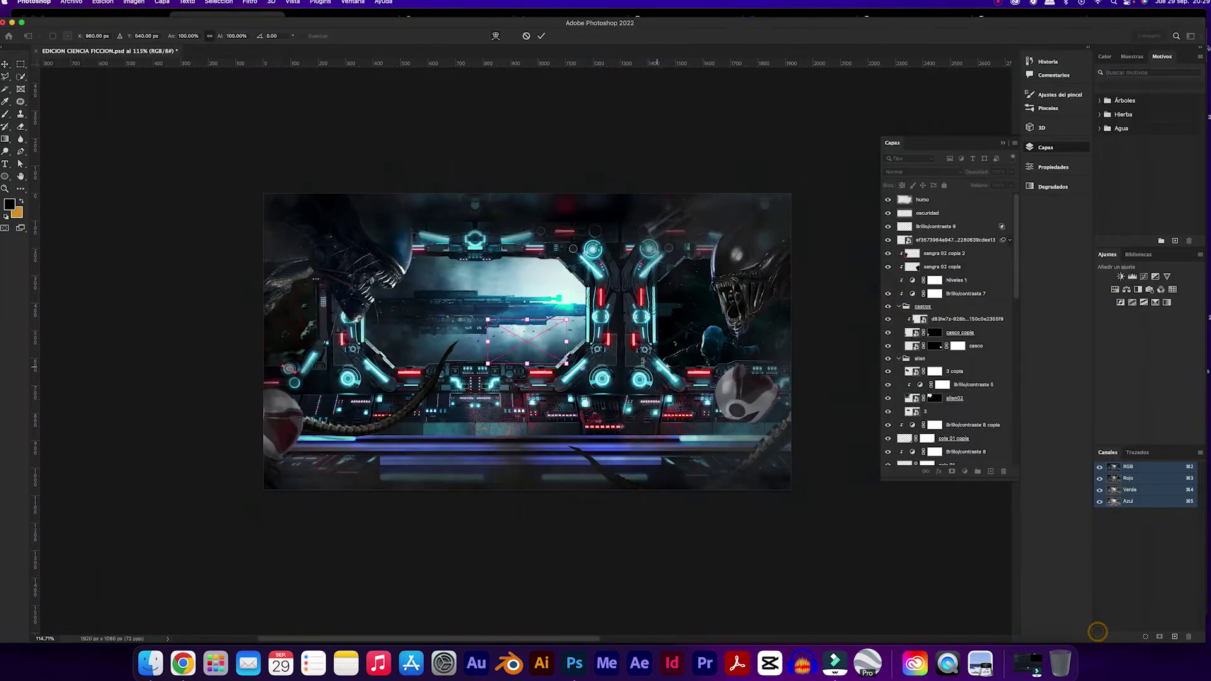
mouse_move(200, 317)
mouse_down()
mouse_move(525, 286)
mouse_move(475, 316)
mouse_up()
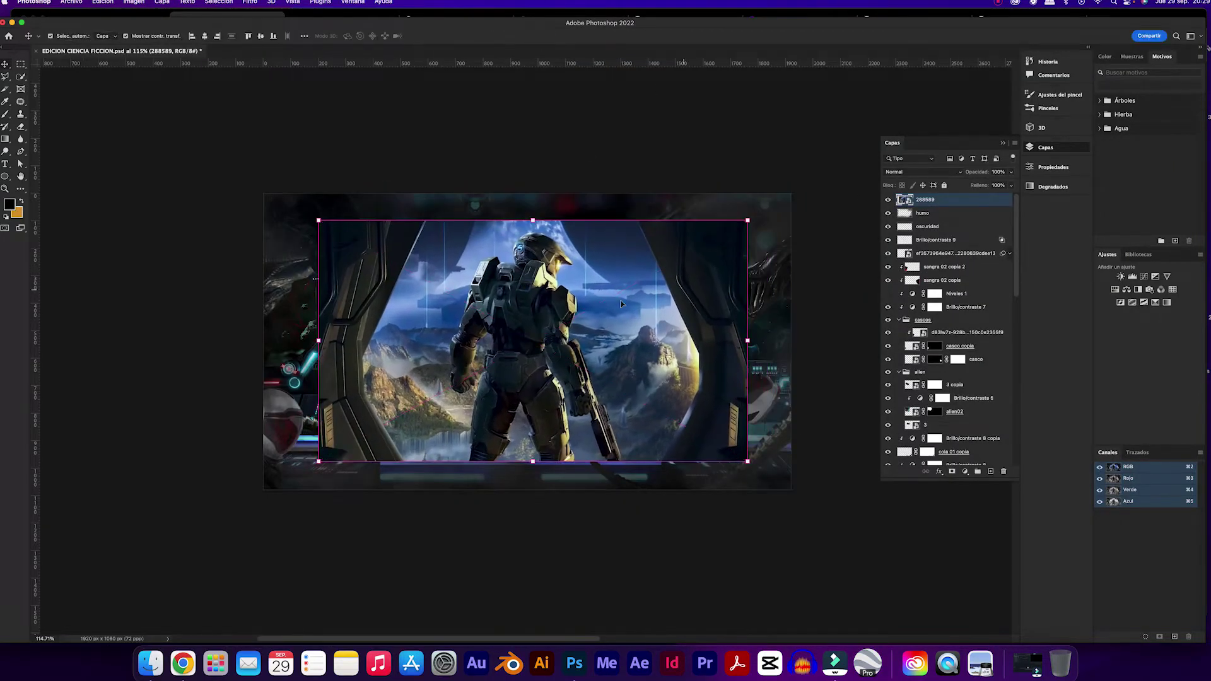
key(ctrl+t)
mouse_move(534, 473)
mouse_down()
mouse_move(638, 265)
mouse_move(643, 278)
mouse_up()
click(544, 73)
scroll(568, 383, up, 3)
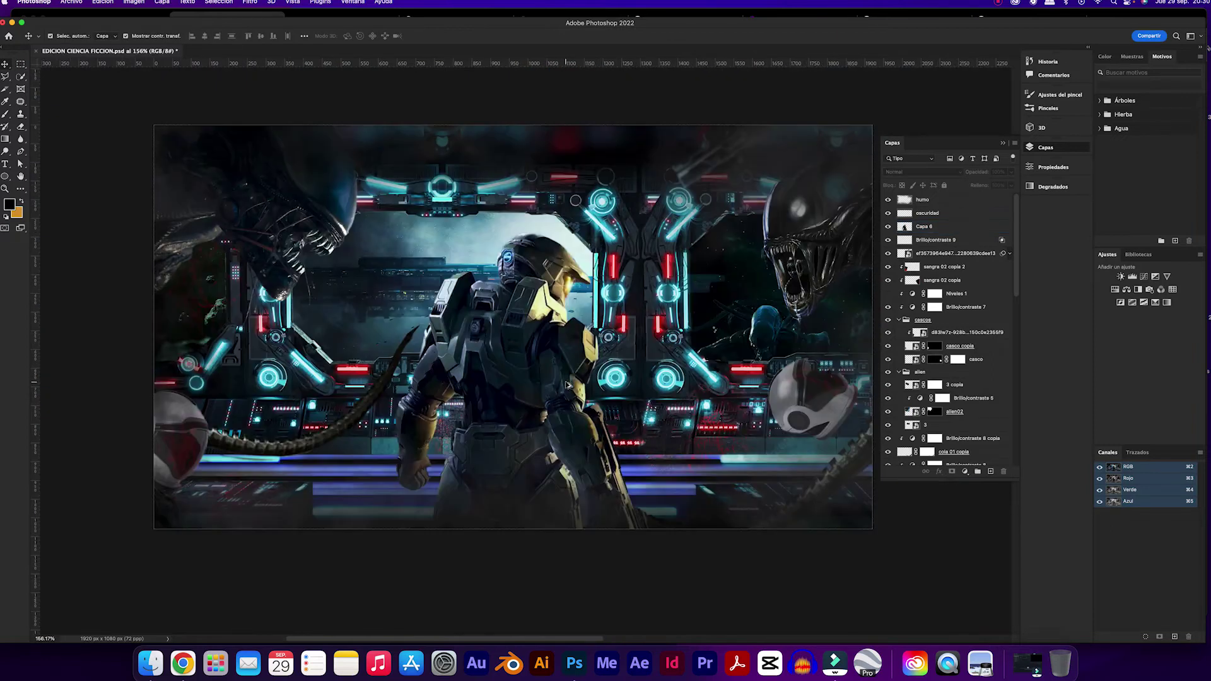
Step: Add a Brightness/Contrast adjustment layer directly above the Master Chief layer
click(568, 382)
click(965, 472)
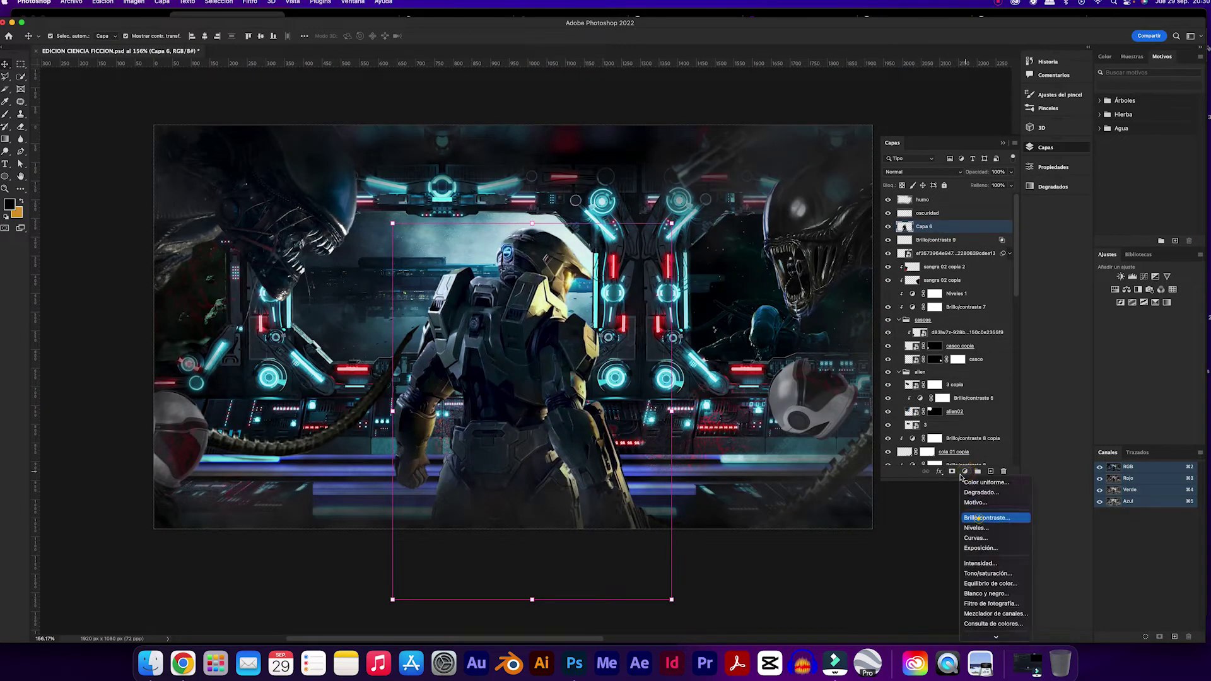
click(990, 518)
click(905, 228)
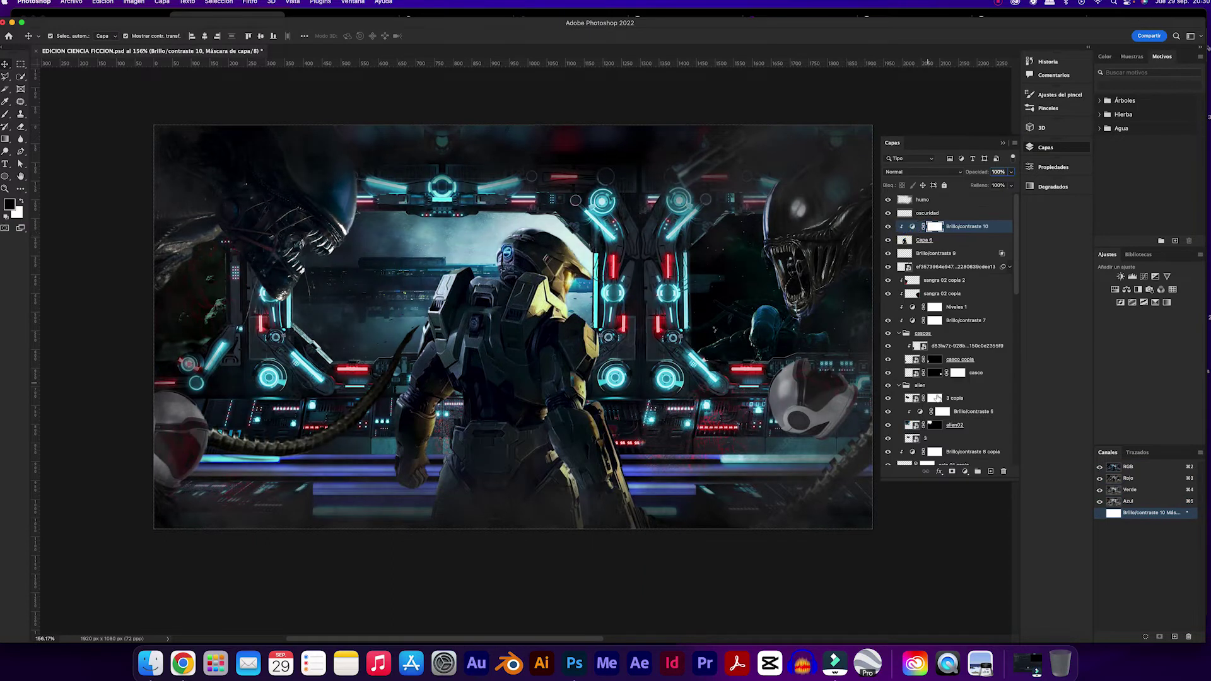
Step: Add a golden colorized Hue/Saturation layer clipped to Master Chief, with its mask inverted to hide it
click(965, 472)
click(989, 578)
click(937, 279)
mouse_move(891, 230)
mouse_down()
mouse_move(950, 267)
mouse_move(904, 230)
mouse_up()
click(1045, 147)
key(ctrl+alt+g)
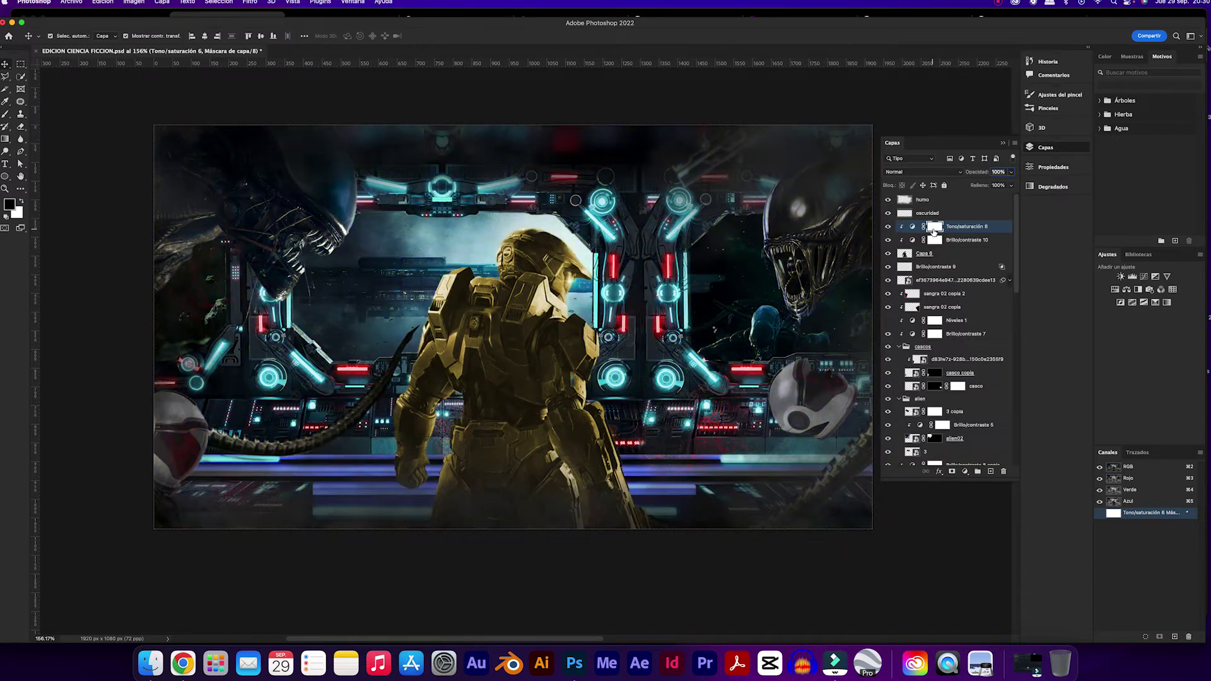
key(ctrl+i)
Step: Set up the Brush tool at 32 px size and 84% flow
key(b)
click(66, 36)
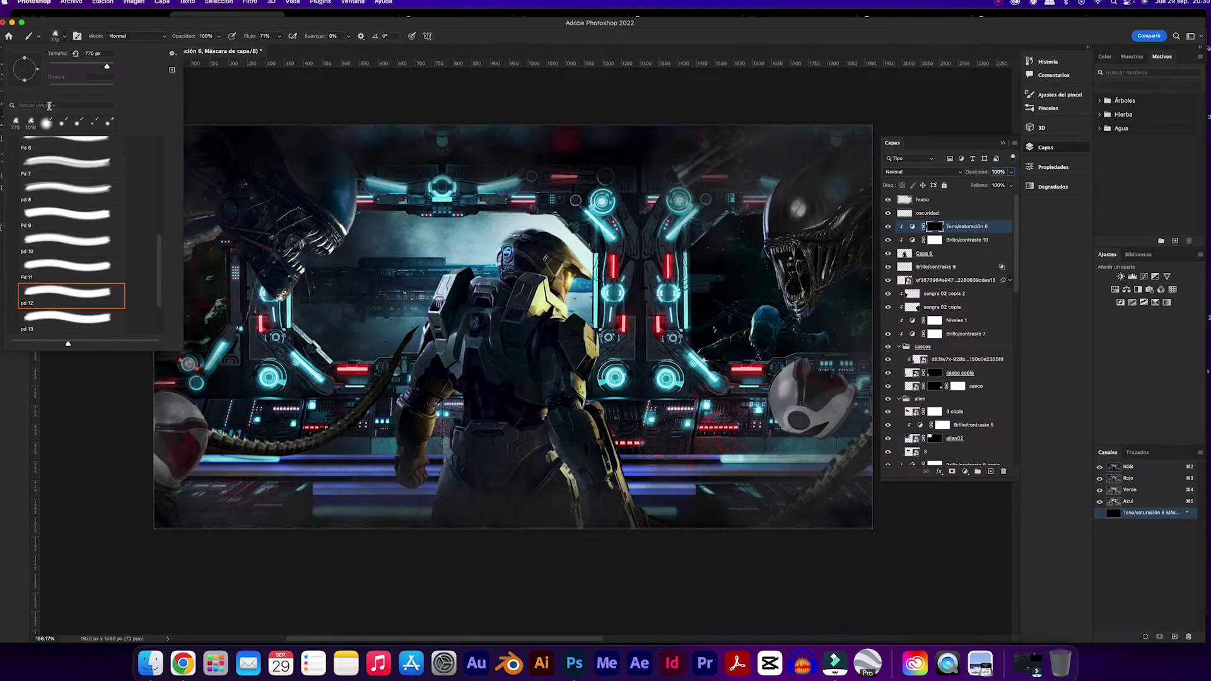
drag(604, 352, 592, 353)
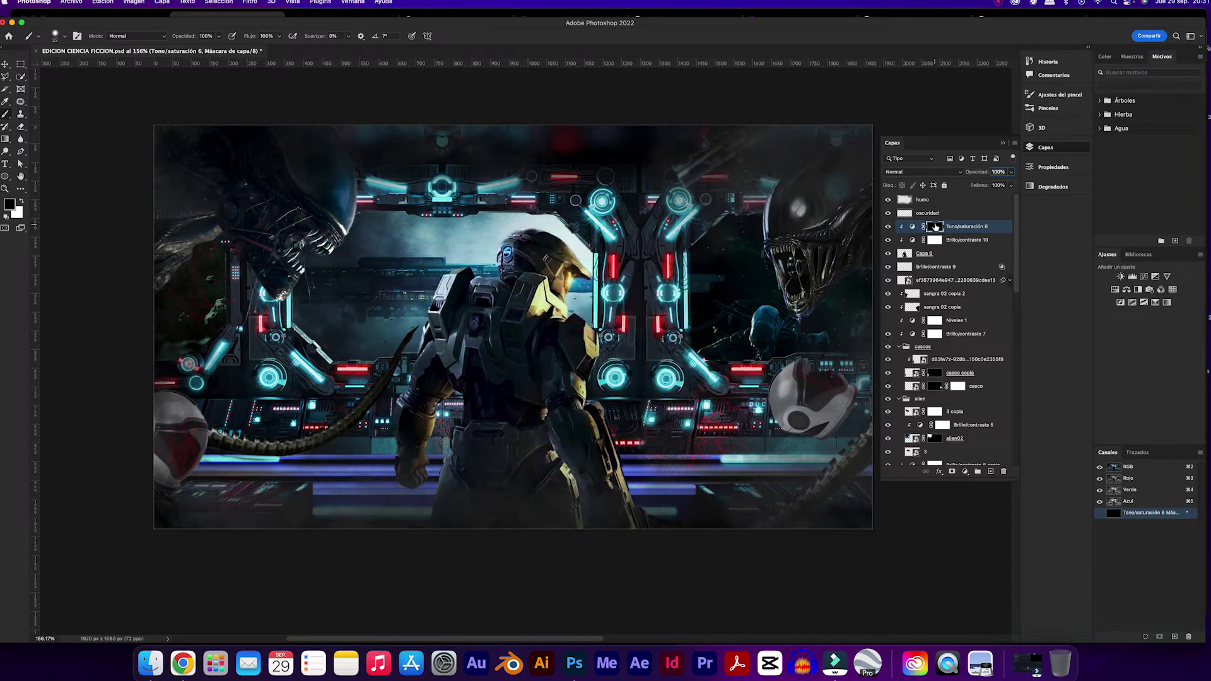
drag(280, 40, 279, 36)
scroll(577, 403, up, 5)
scroll(567, 397, down, 3)
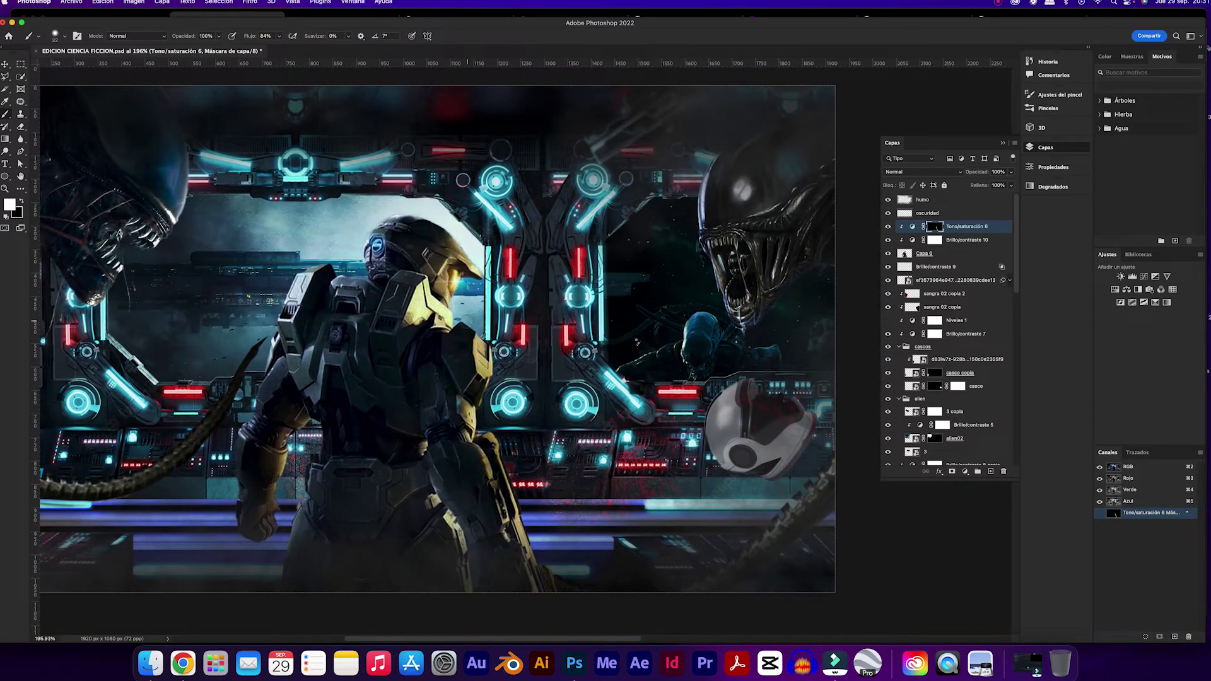
Step: Paint a cyan glow onto Master Chief's visor with a smaller brush
key(bracketleft)
scroll(471, 331, up, 3)
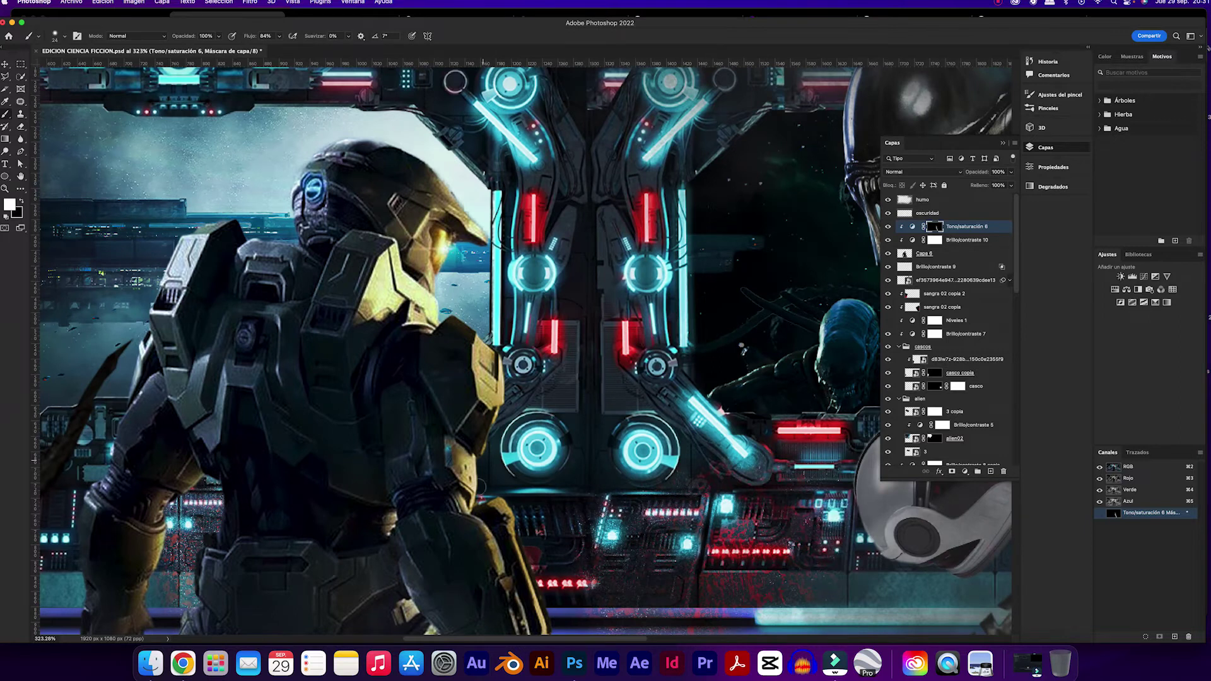
click(447, 247)
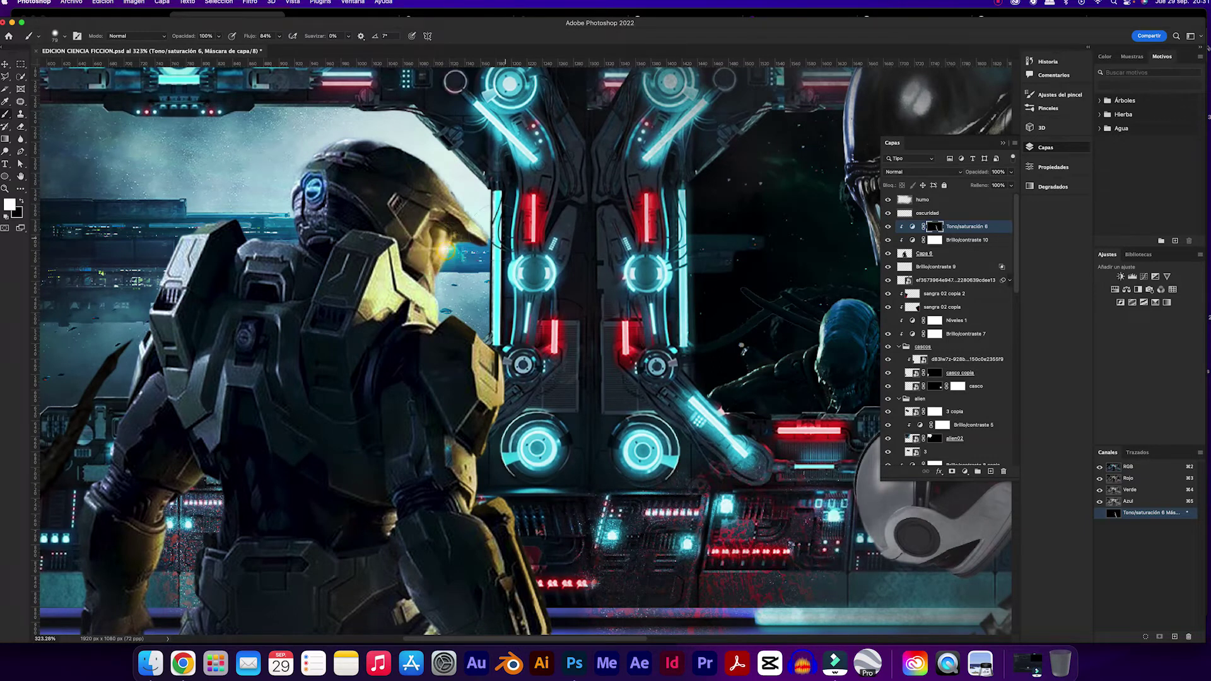
drag(406, 220, 399, 176)
scroll(229, 287, down, 10)
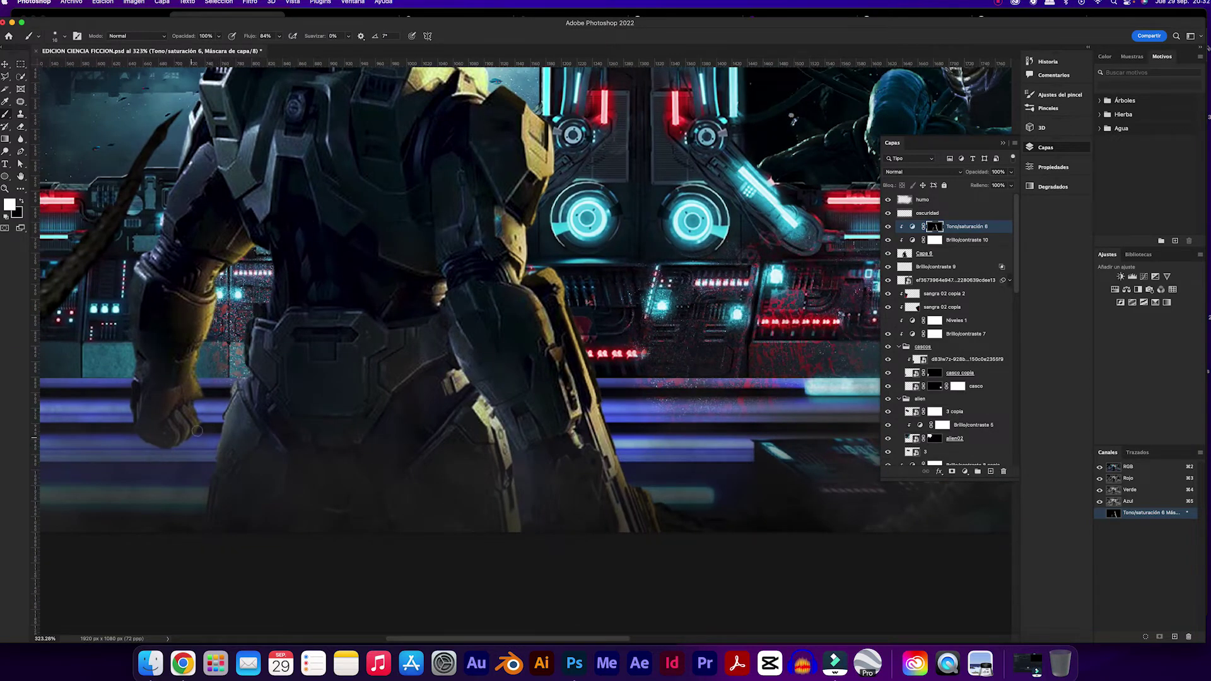
scroll(829, 257, down, 5)
Step: Add a colorized Hue/Saturation layer over the whole image, hue about 43, lightness slightly lowered
click(964, 471)
click(983, 563)
click(938, 280)
mouse_move(894, 230)
mouse_down()
mouse_move(945, 248)
mouse_move(903, 232)
mouse_up()
mouse_move(954, 266)
mouse_down()
mouse_move(926, 249)
mouse_move(957, 267)
mouse_up()
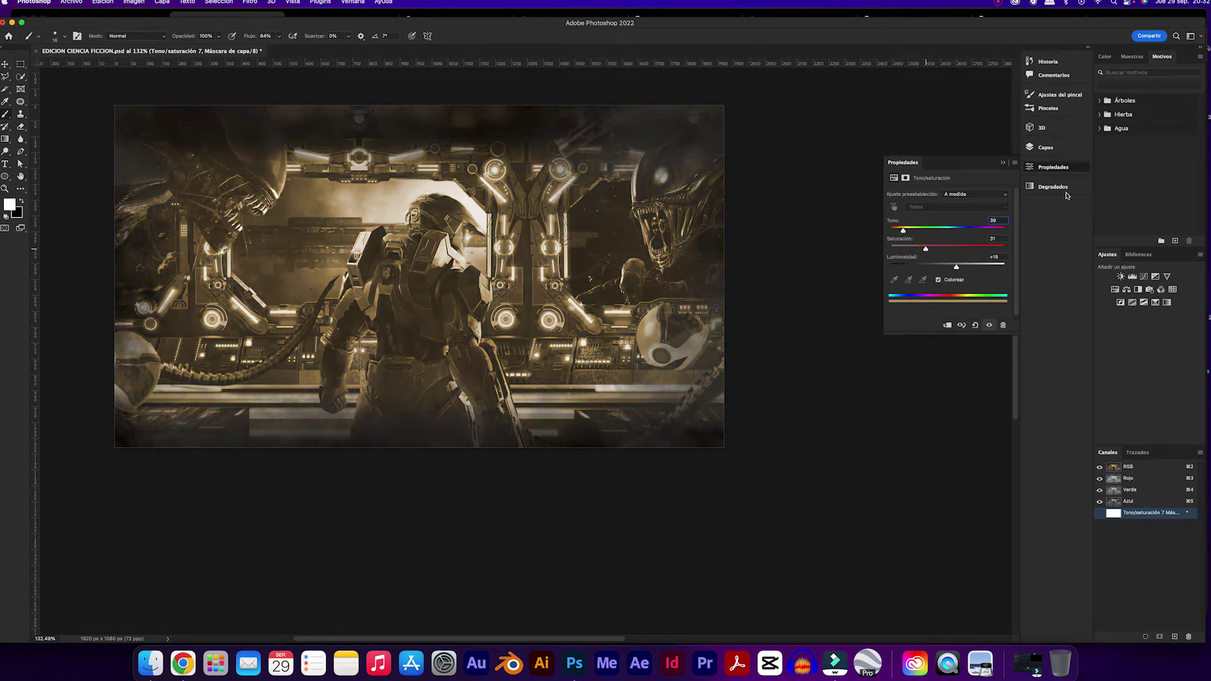
Step: Invert the sepia tint's mask to hide it, then shift its hue warmer and lightness much higher
click(1046, 147)
key(ctrl+i)
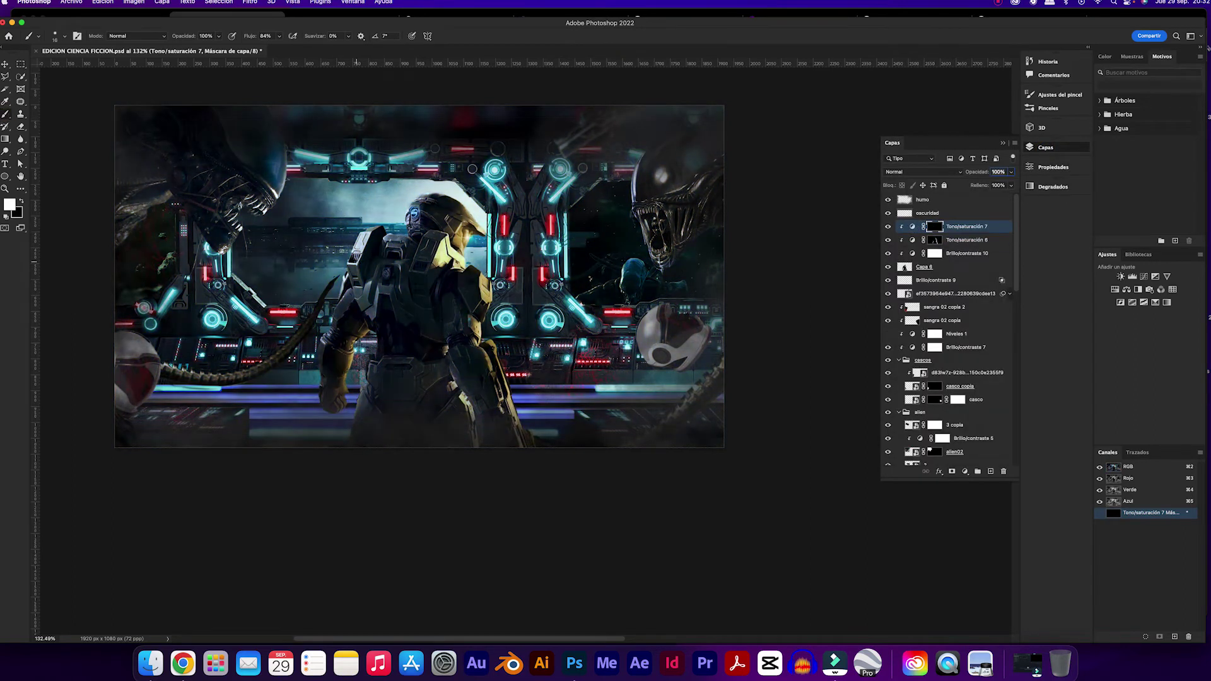
scroll(356, 260, up, 5)
double_click(911, 227)
drag(908, 234, 912, 235)
drag(957, 267, 979, 269)
Step: Paint the tint along the armour's left edge and lower the brush flow
click(1050, 167)
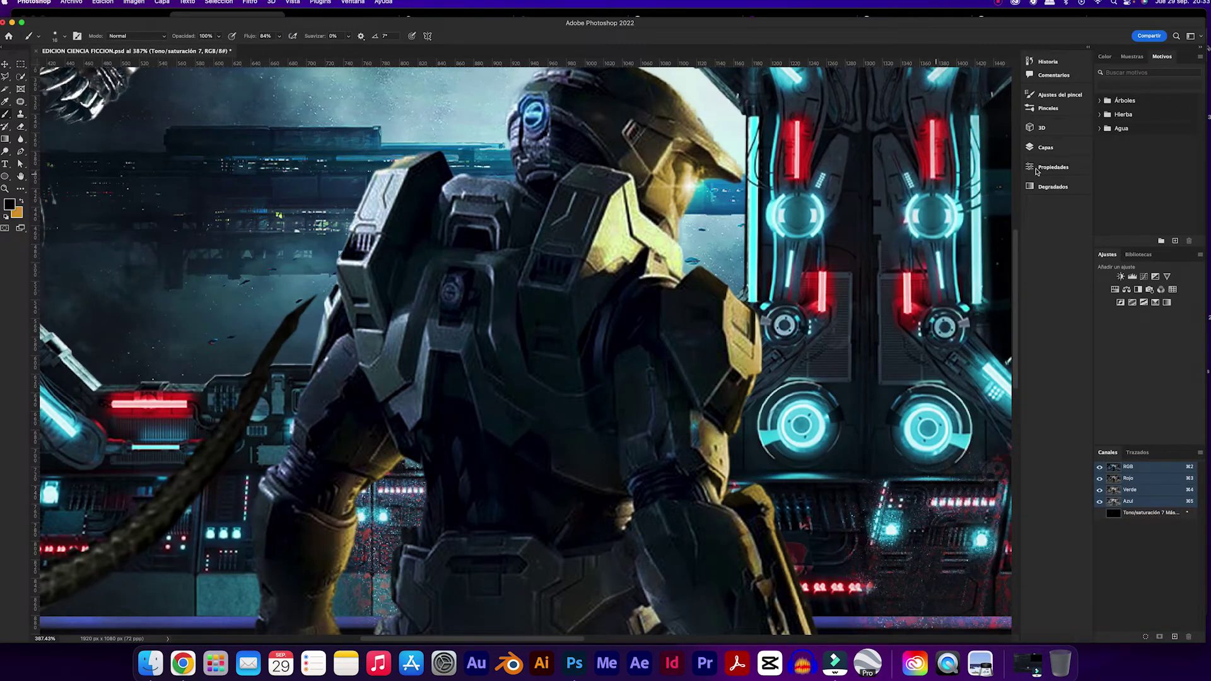
drag(338, 261, 335, 282)
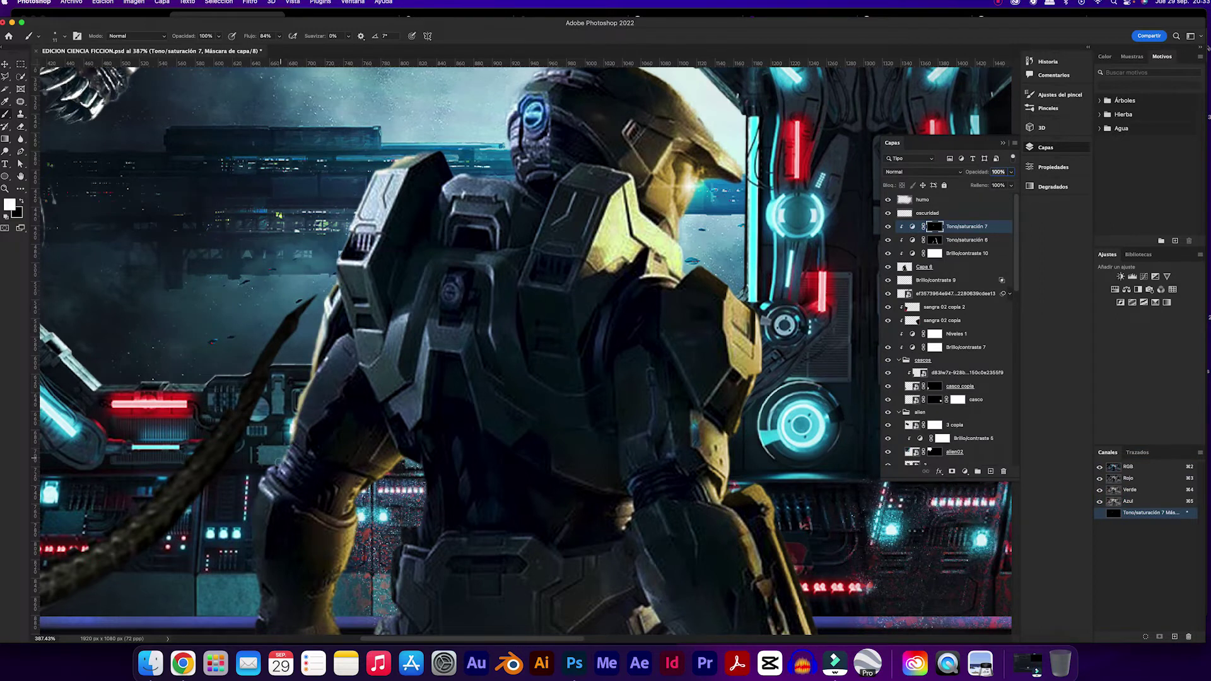
scroll(280, 454, down, 4)
scroll(280, 342, up, 4)
key(shift+6)
key(shift+3)
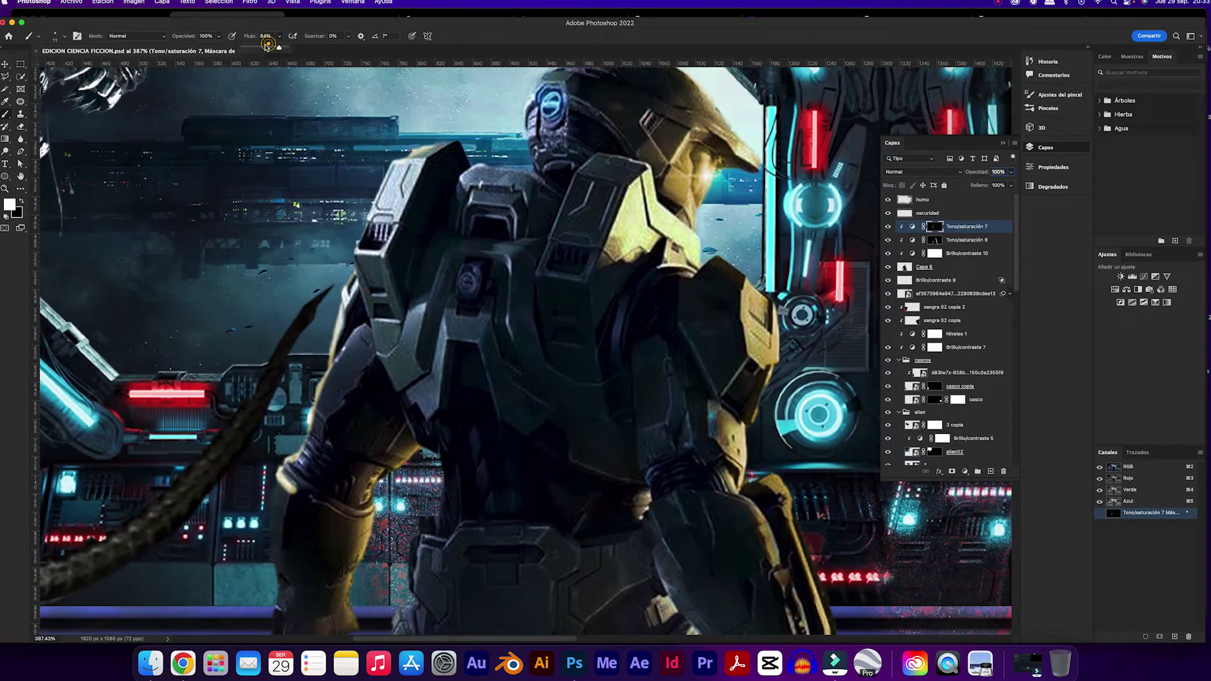
scroll(432, 202, up, 3)
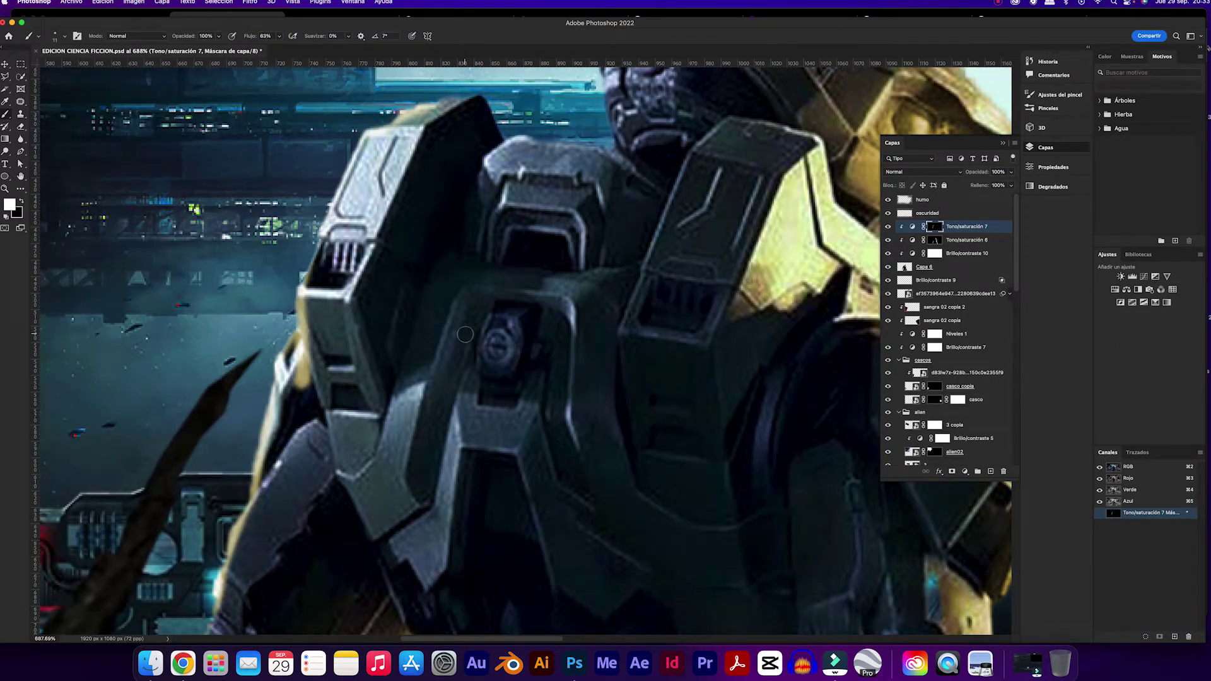
Step: Set the foreground colour to white (ffffff) and paint a thin highlight down the armour plate
key(i)
click(538, 263)
click(9, 205)
text(ffffff)
click(1158, 247)
key(b)
drag(569, 225, 583, 377)
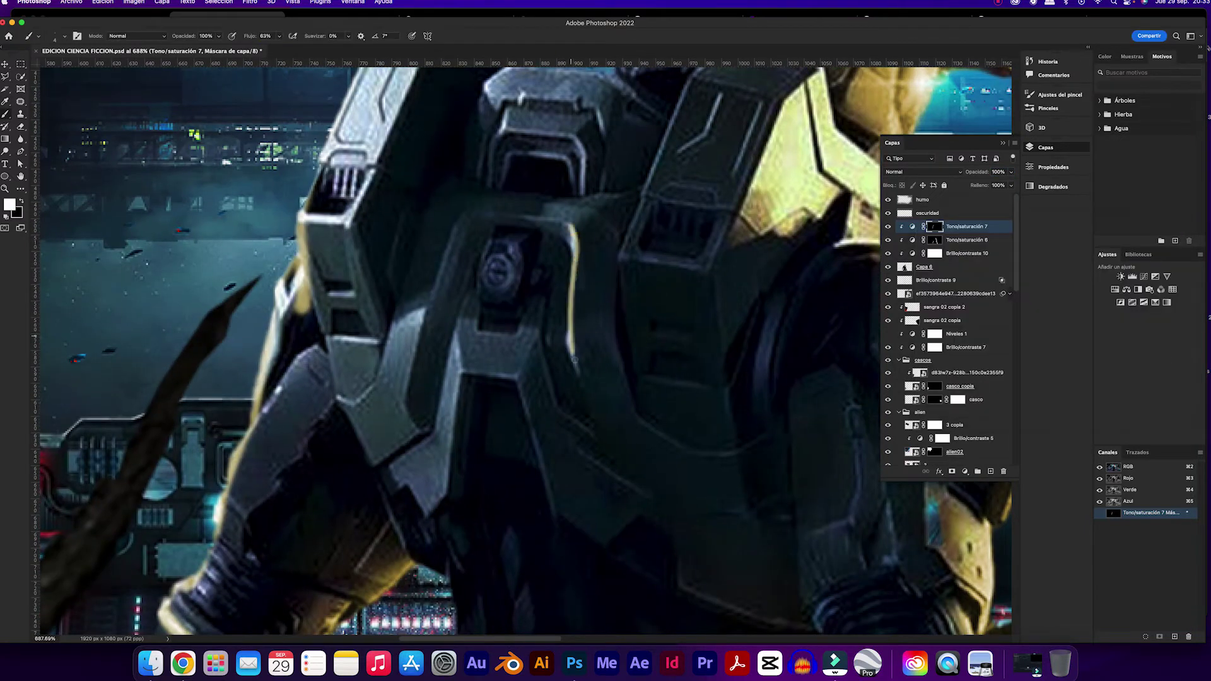
Step: Raise the tint's lightness to +90 and target its mask near the left shoulder plate
click(912, 227)
drag(991, 265, 1002, 268)
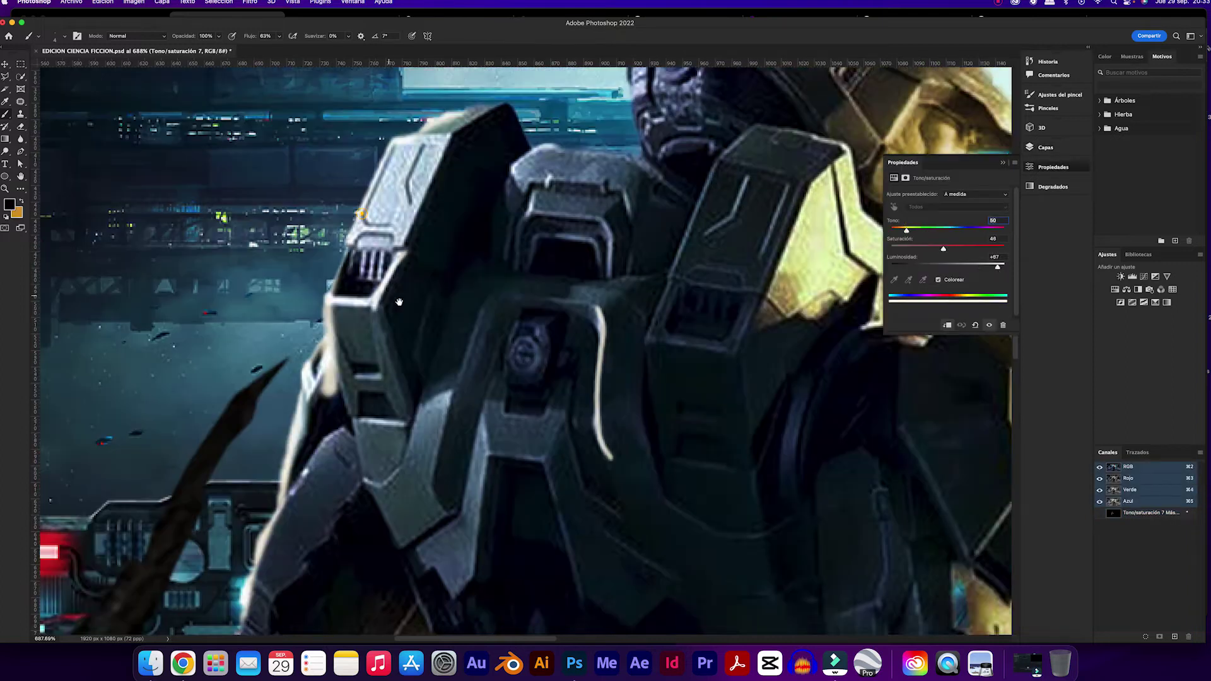
click(1045, 147)
click(935, 226)
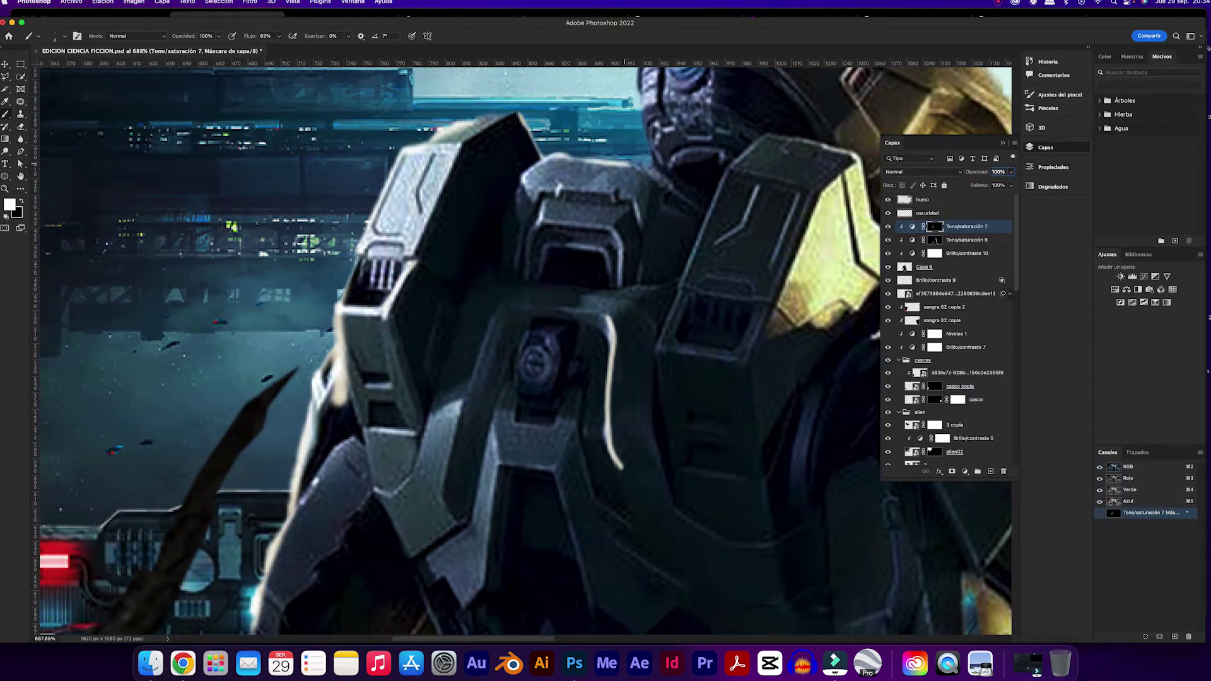
scroll(504, 315, down, 5)
scroll(473, 319, left, 3)
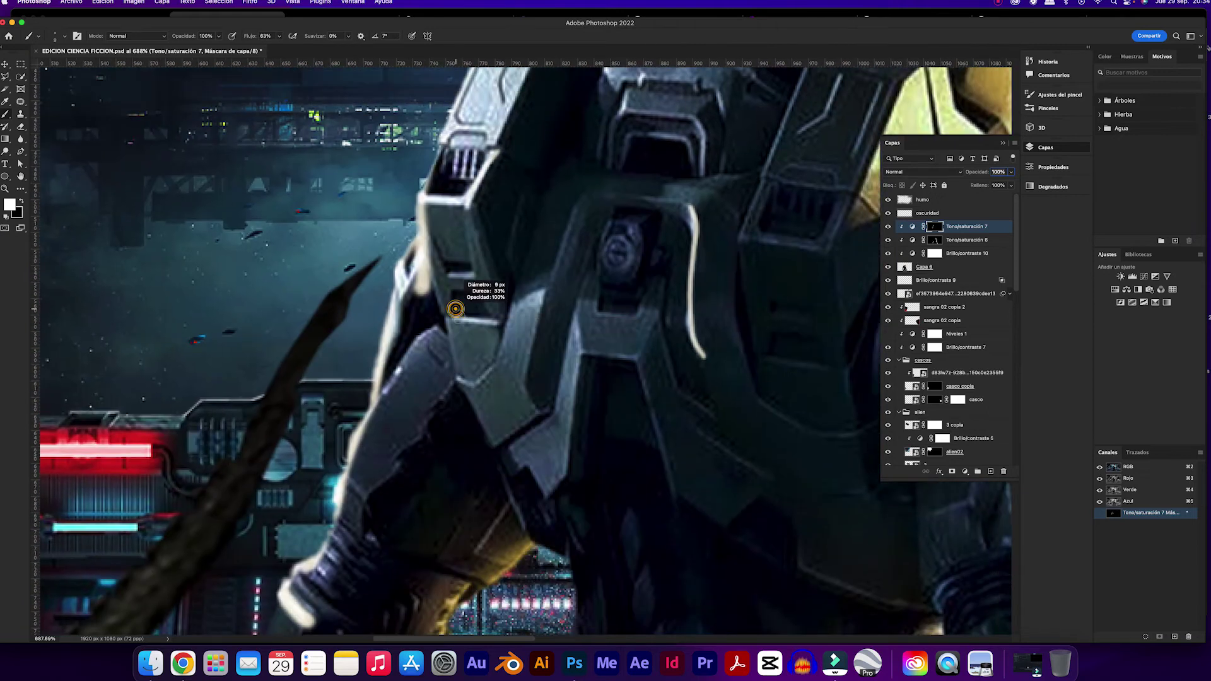
scroll(460, 290, down, 3)
scroll(504, 253, down, 3)
scroll(579, 201, up, 3)
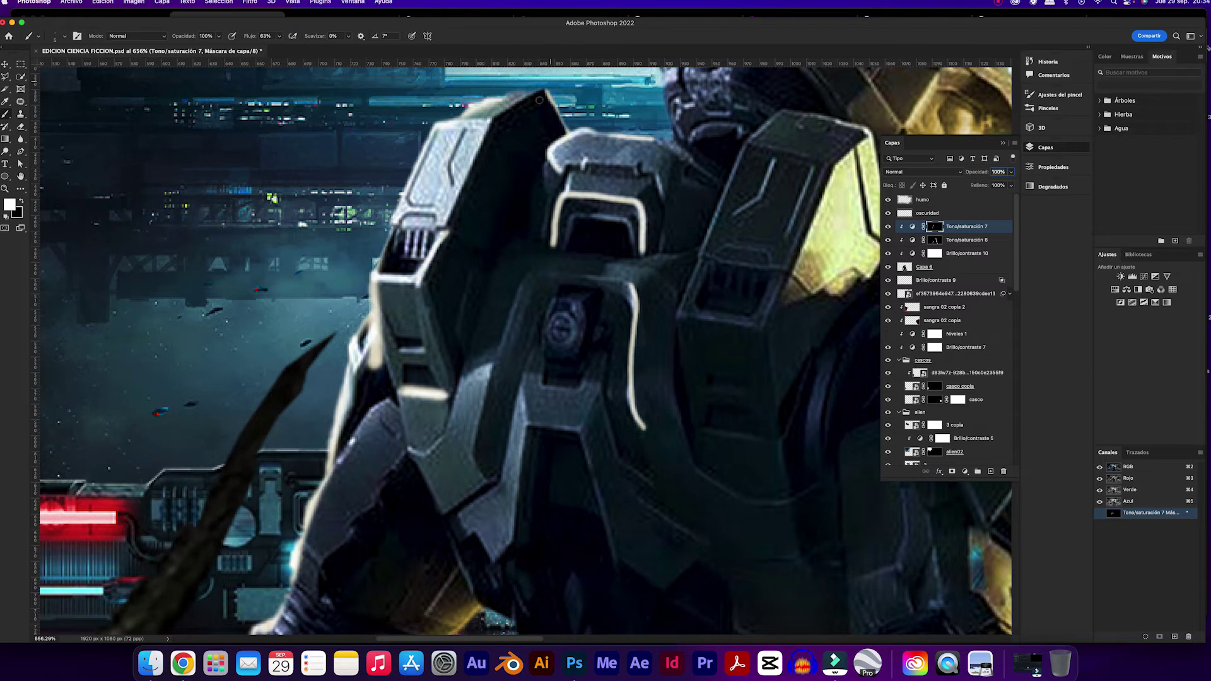
drag(619, 174, 556, 193)
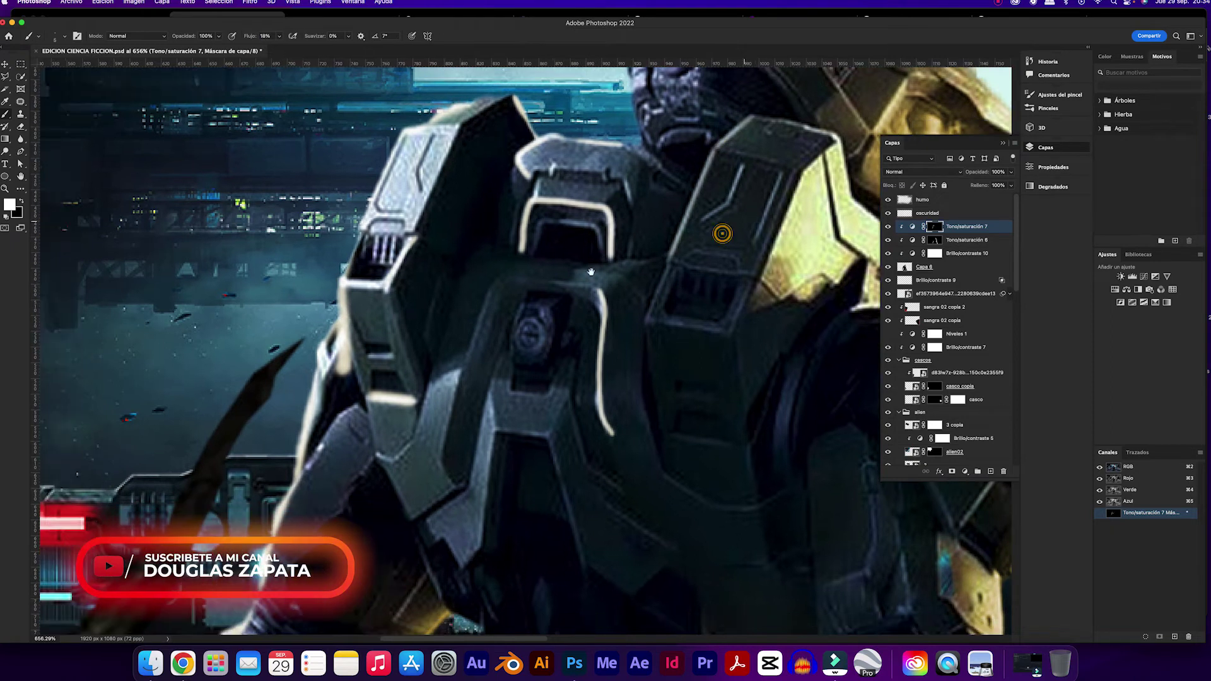
Step: Reduce the tint layer's opacity to about 40% and fit the whole image in view
drag(721, 232, 767, 160)
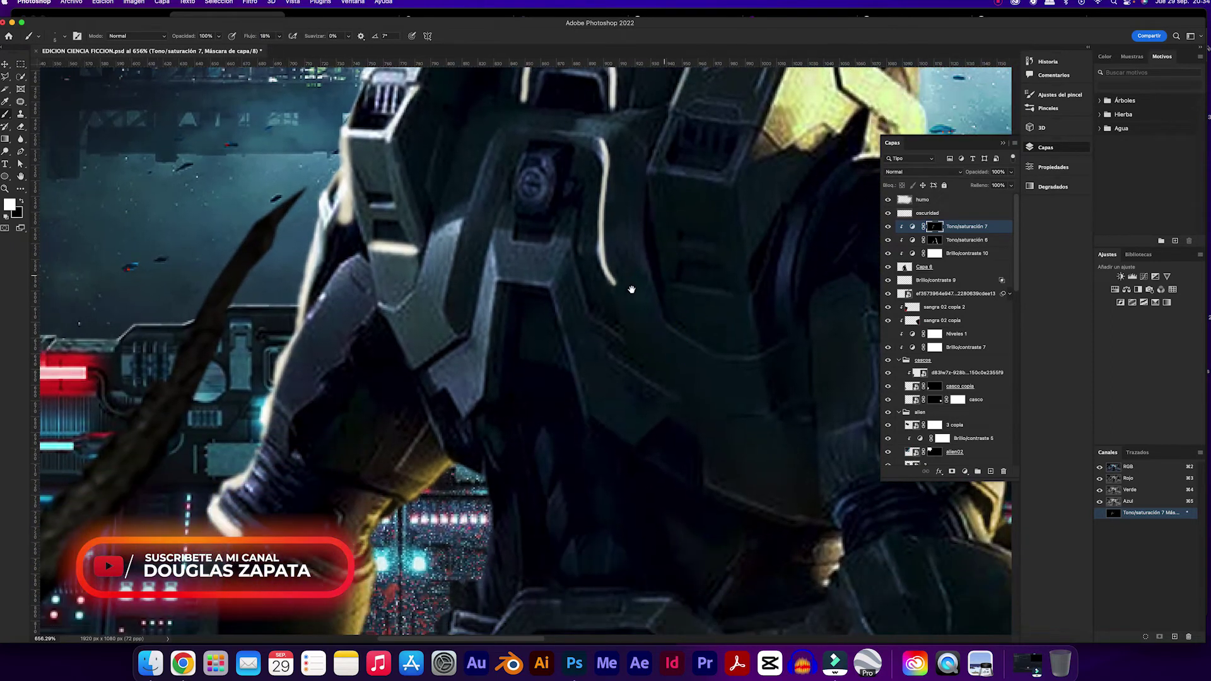
drag(1011, 171, 987, 183)
scroll(558, 262, left, 3)
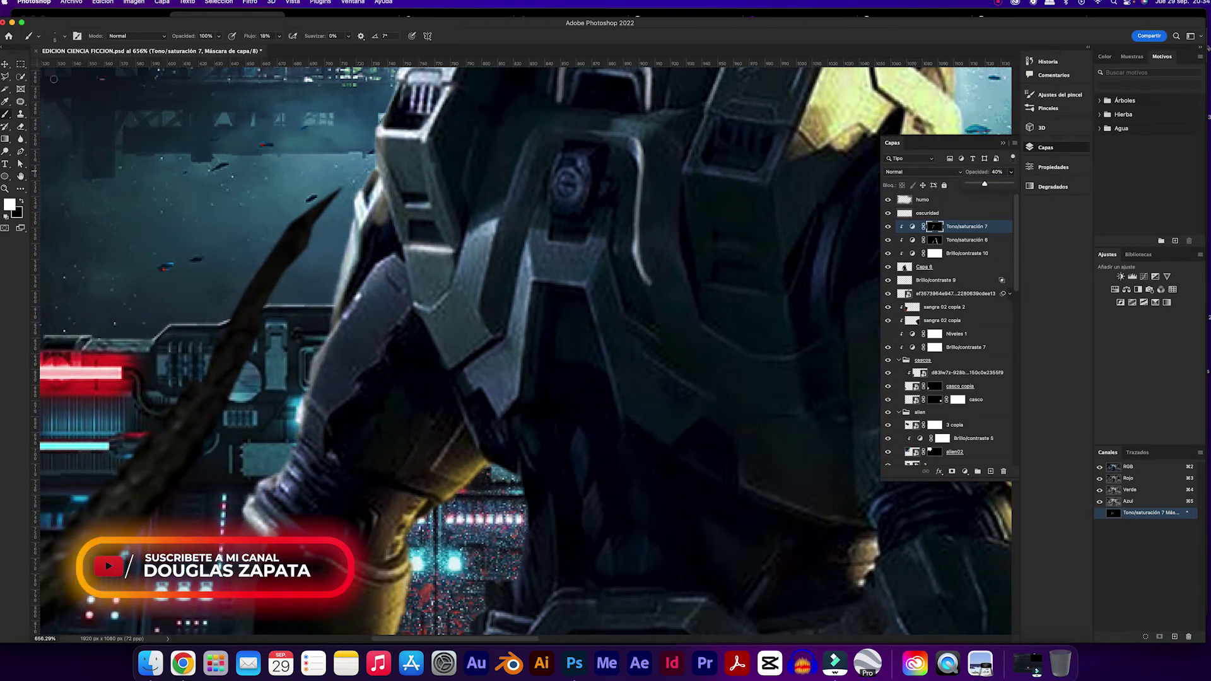
key(super+0)
scroll(568, 283, up, 5)
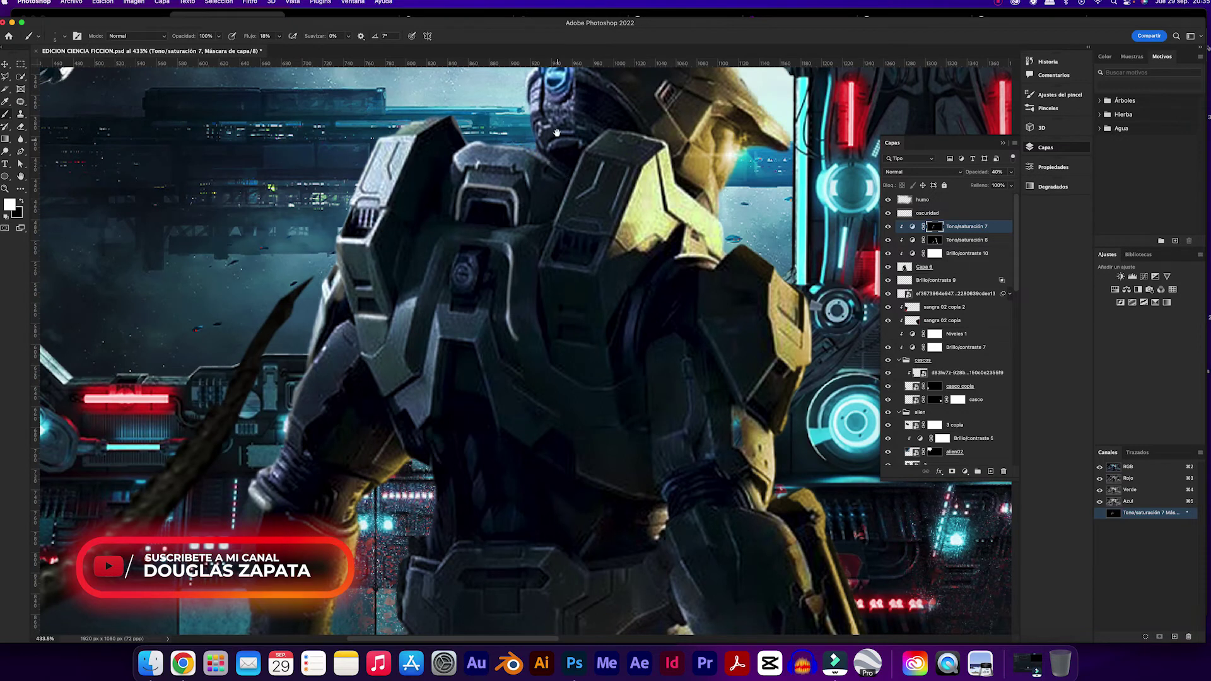
scroll(568, 284, up, 2)
scroll(524, 350, down, 3)
scroll(525, 350, left, 3)
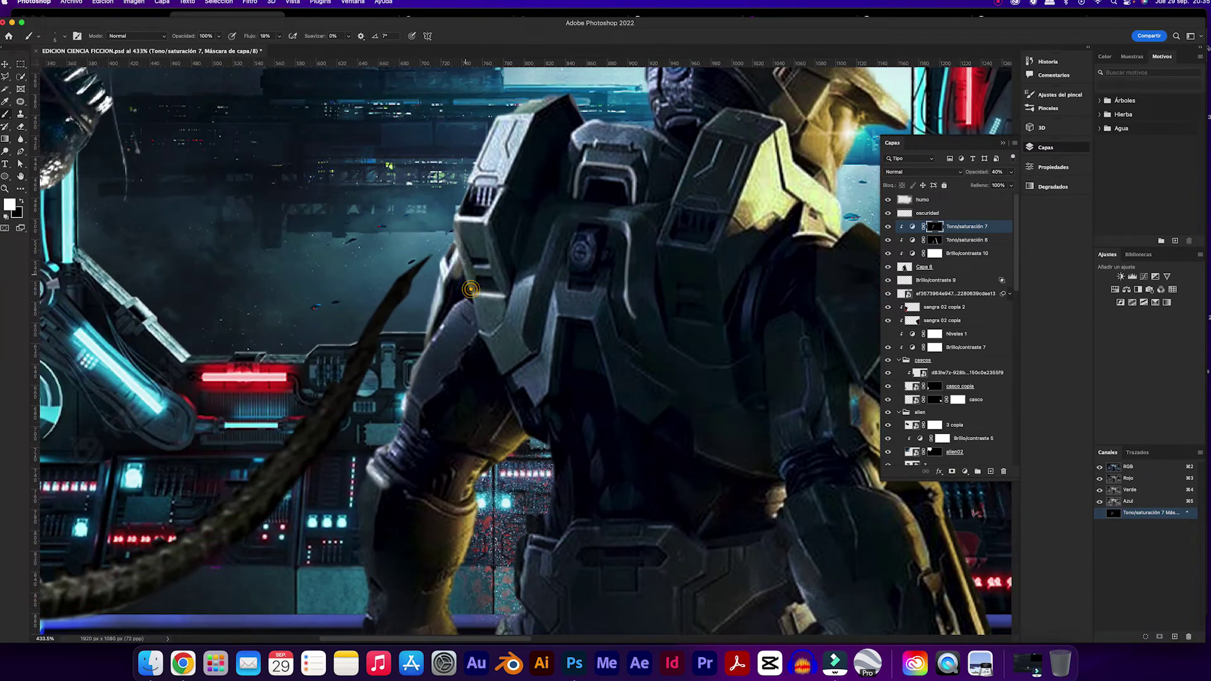
Step: Increase the brush flow slightly and zoom around to review the rim highlights
key(shift+2)
key(shift+2)
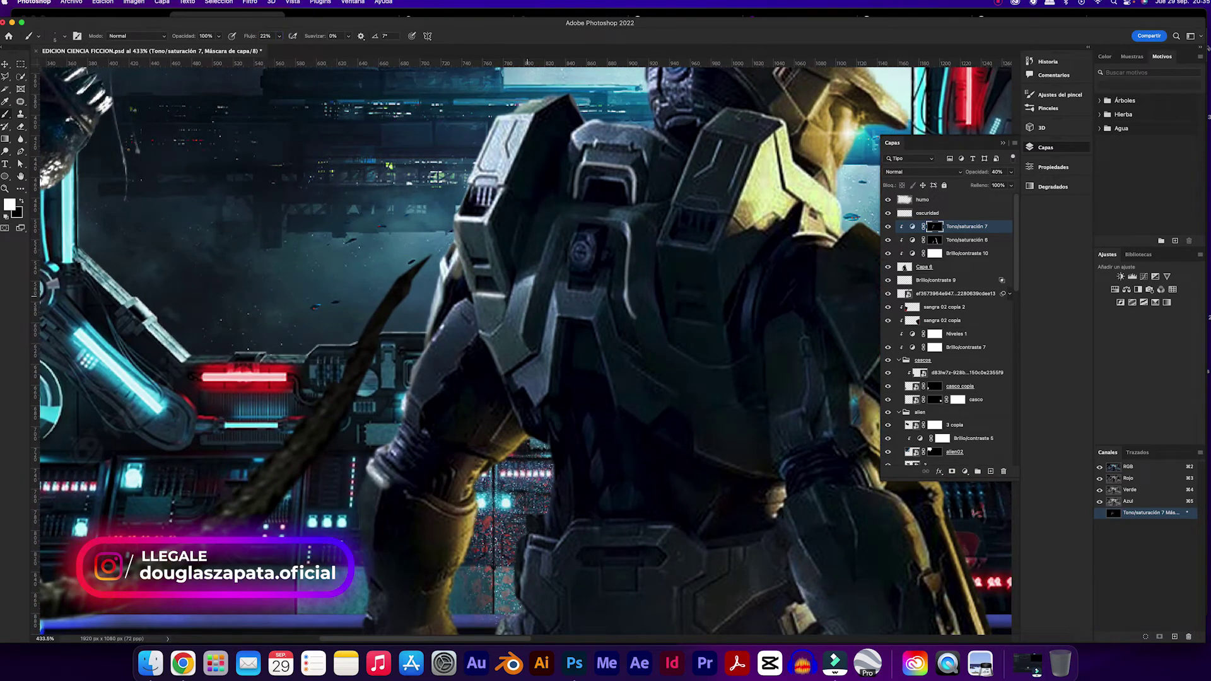
key(z)
click(5, 114)
drag(679, 409, 674, 391)
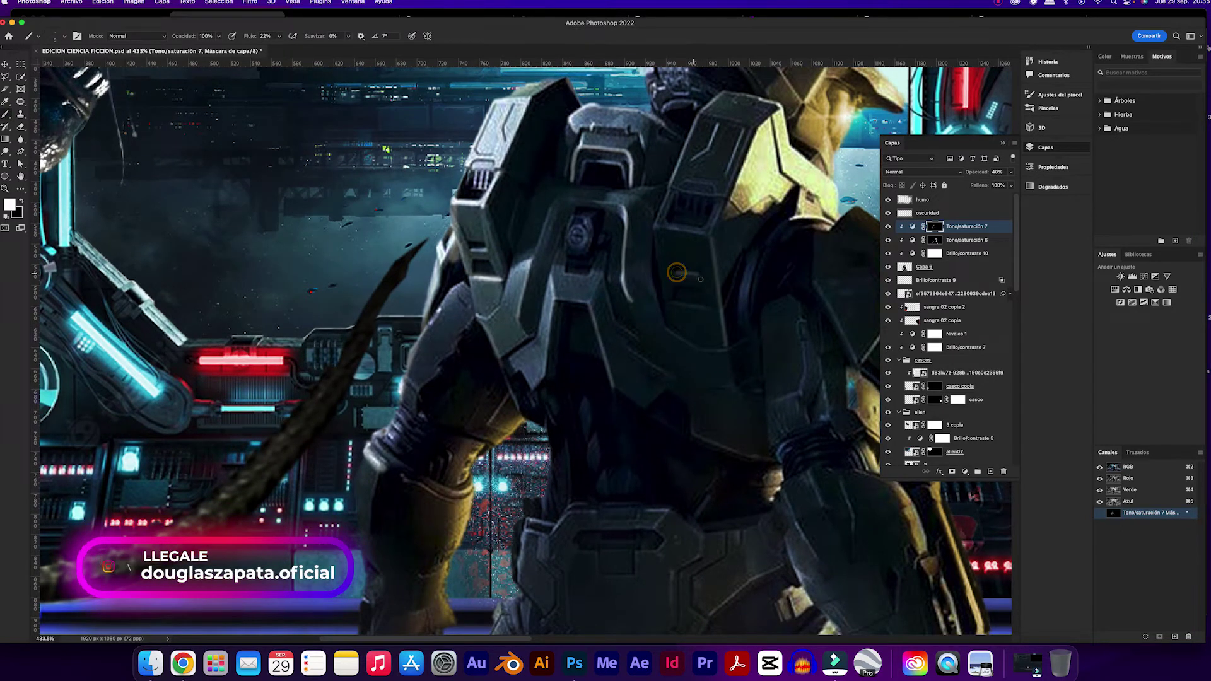
scroll(630, 234, up, 3)
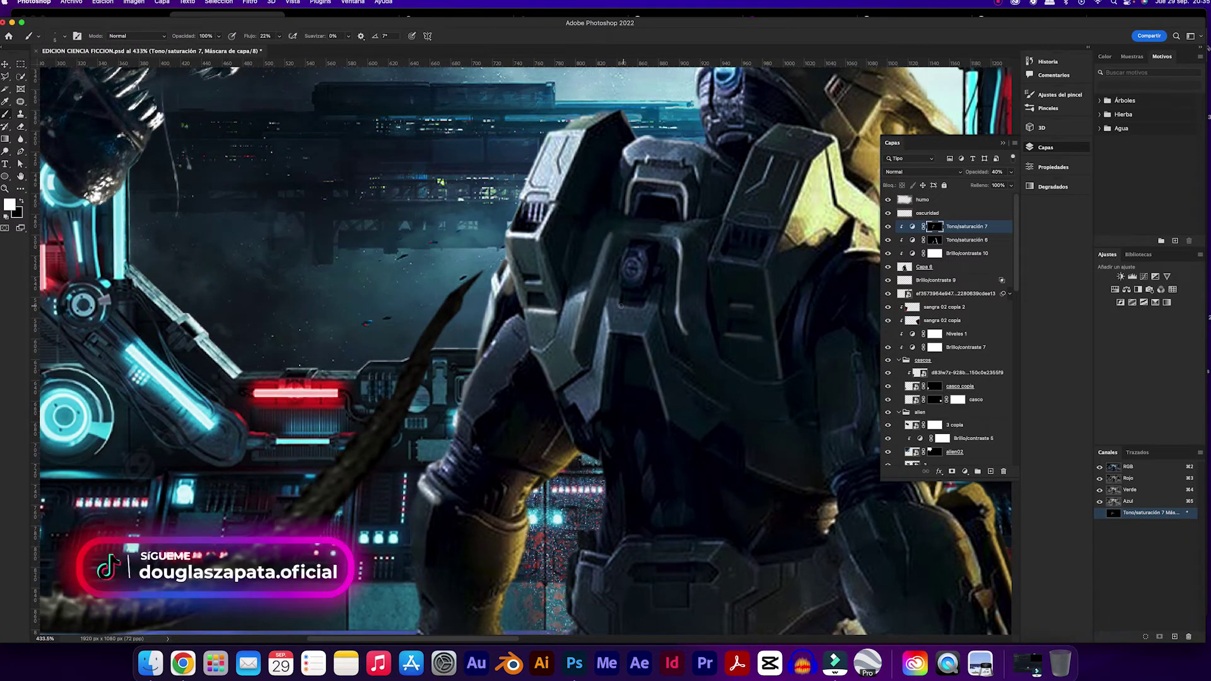
scroll(609, 236, down, 3)
scroll(668, 309, down, 4)
scroll(668, 309, up, 4)
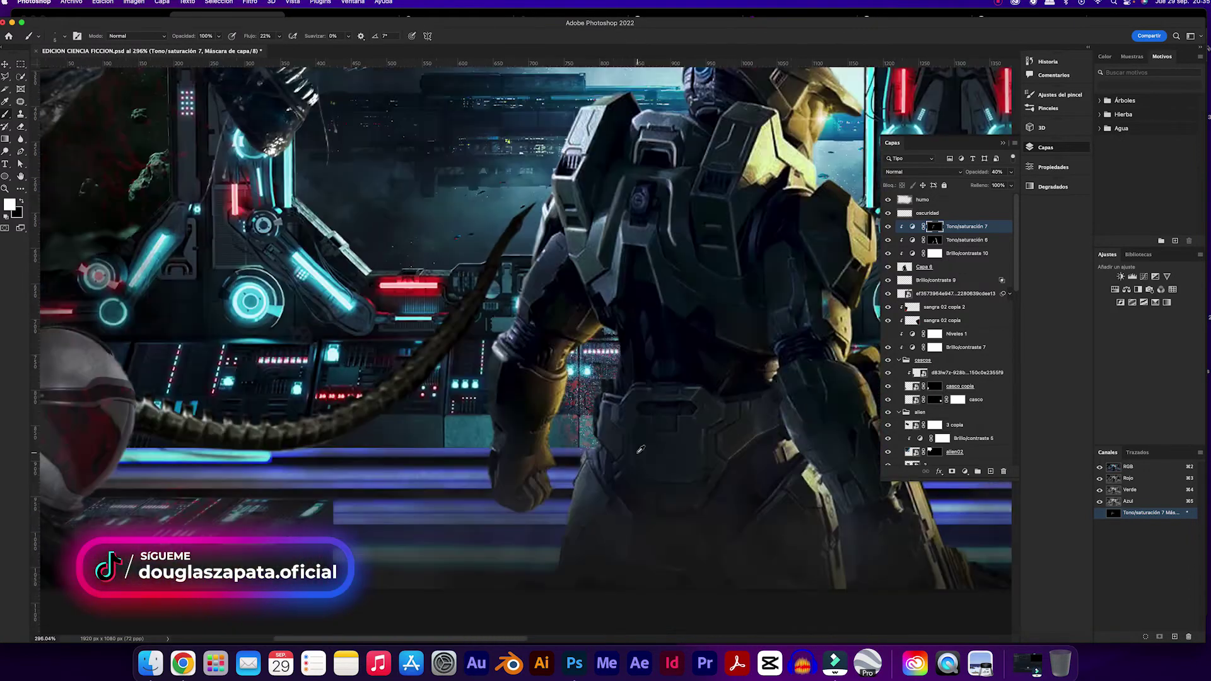
scroll(585, 358, up, 3)
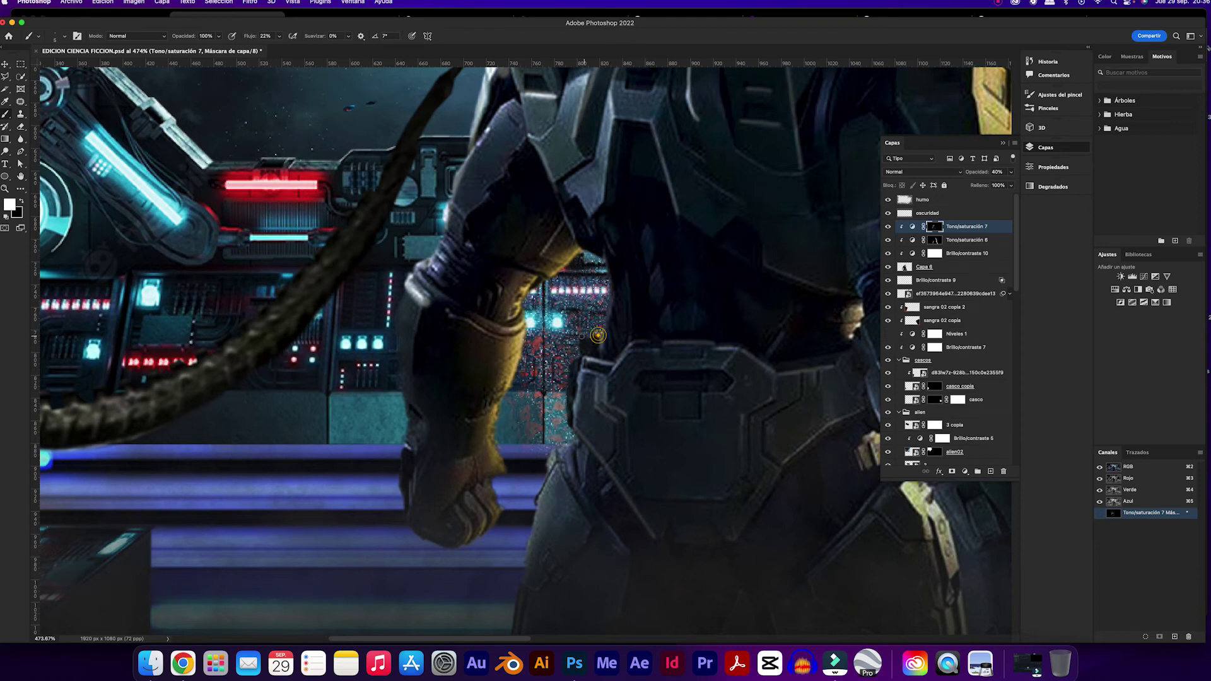
scroll(598, 334, down, 5)
key(v)
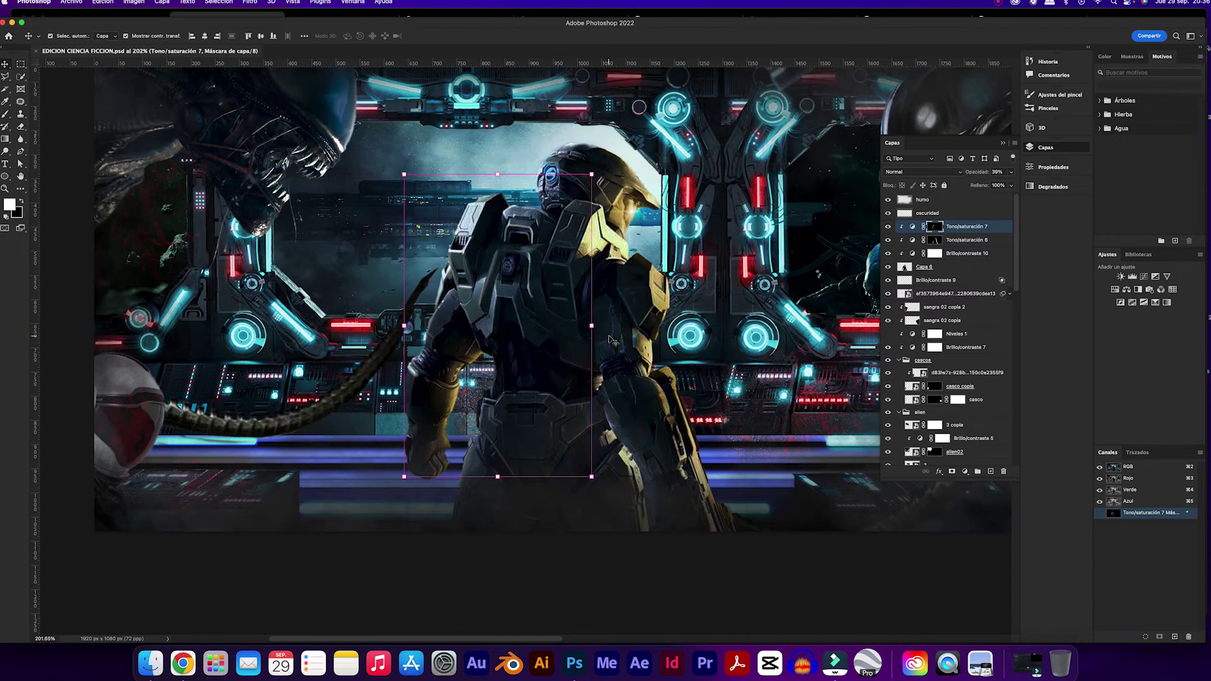
Step: Lower Brillo/contraste 10 brightness to about −48, then scroll to the bottom of the layer stack
scroll(610, 341, down, 3)
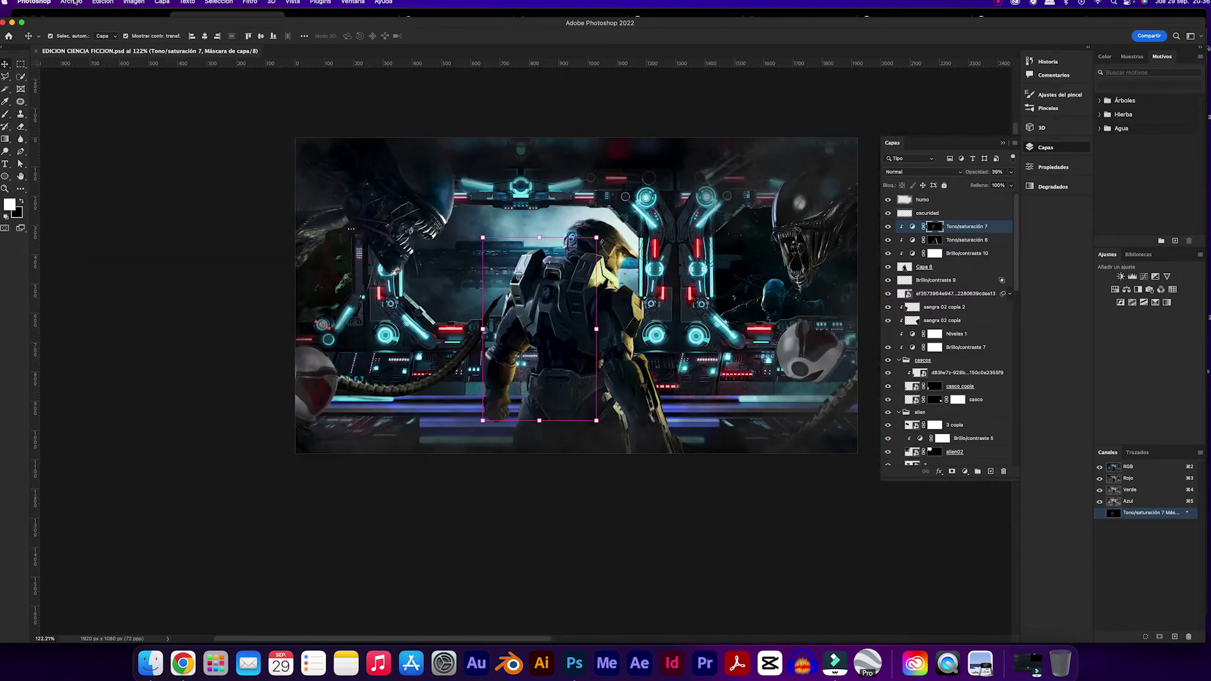
click(845, 281)
double_click(913, 254)
drag(937, 219, 931, 222)
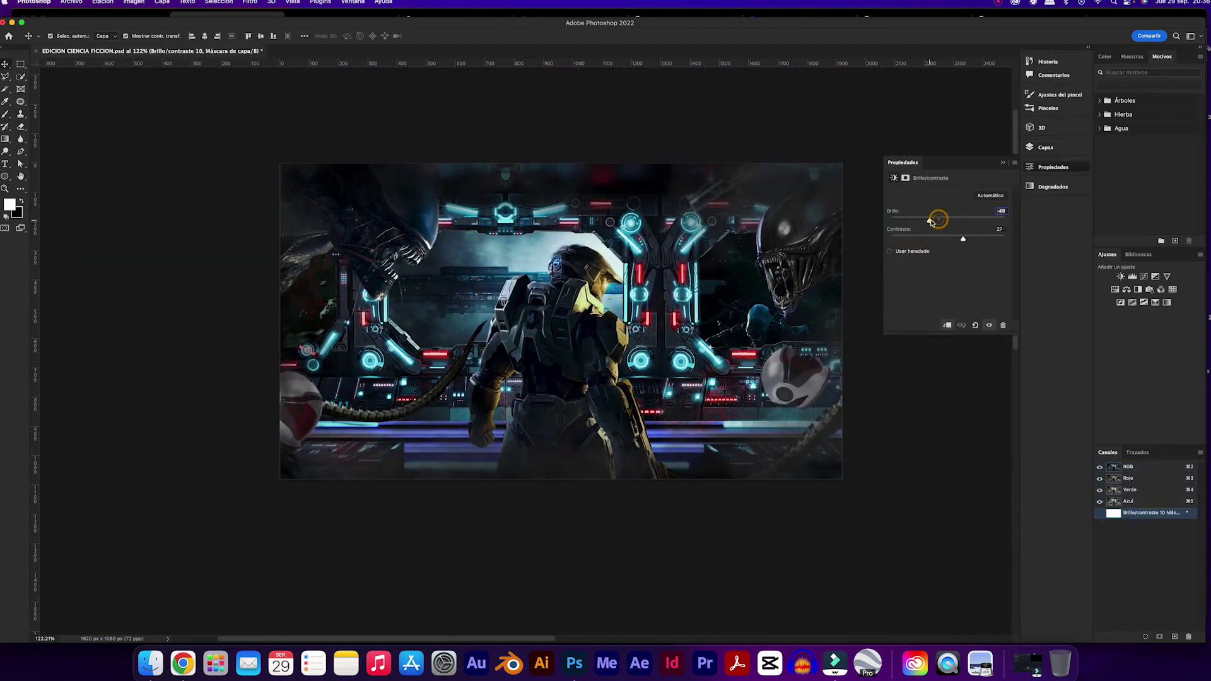
click(683, 280)
scroll(683, 279, up, 2)
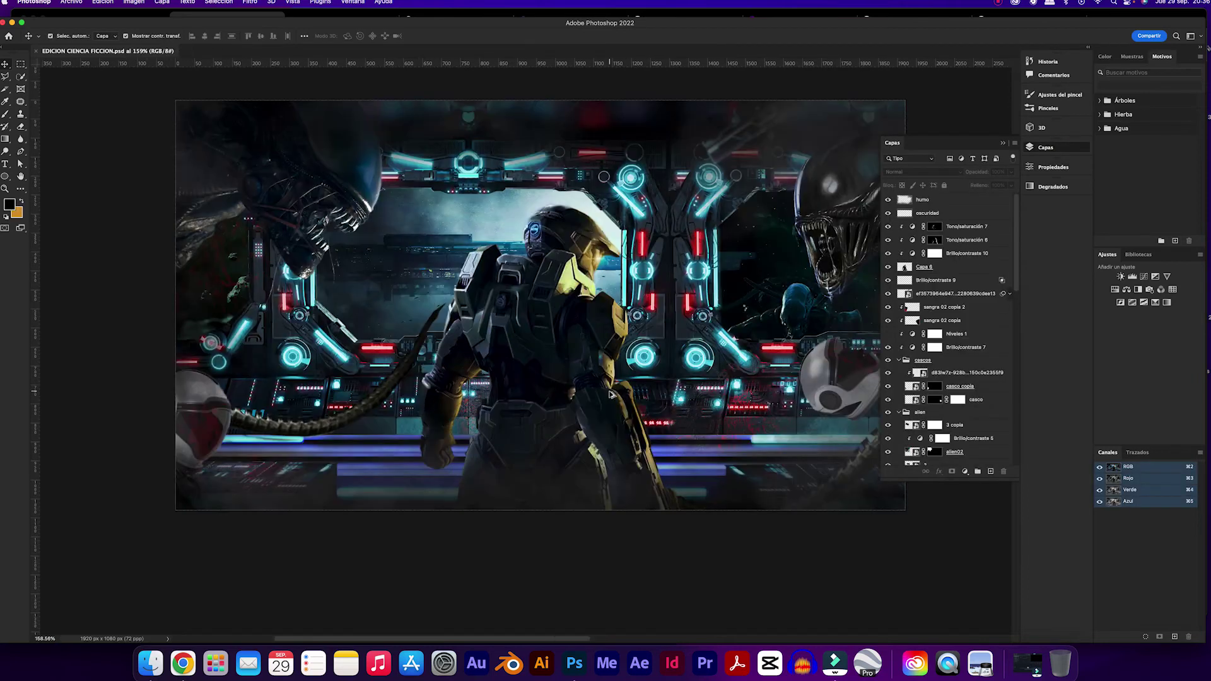
scroll(683, 280, down, 4)
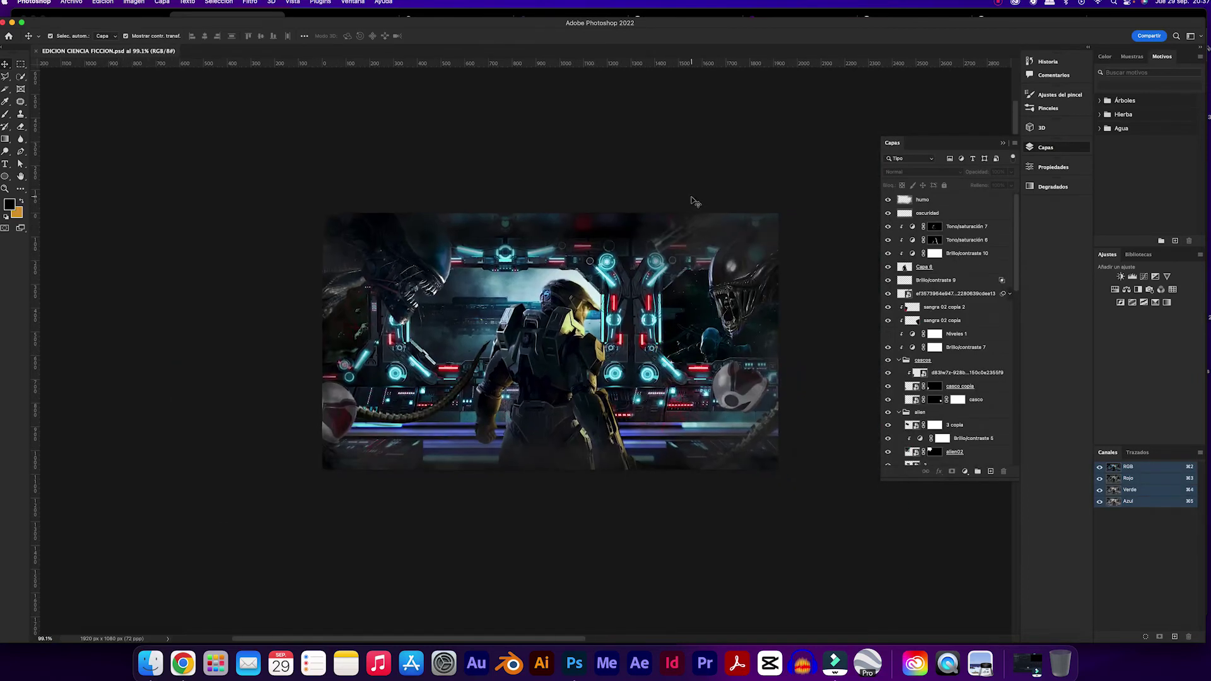
scroll(945, 379, down, 5)
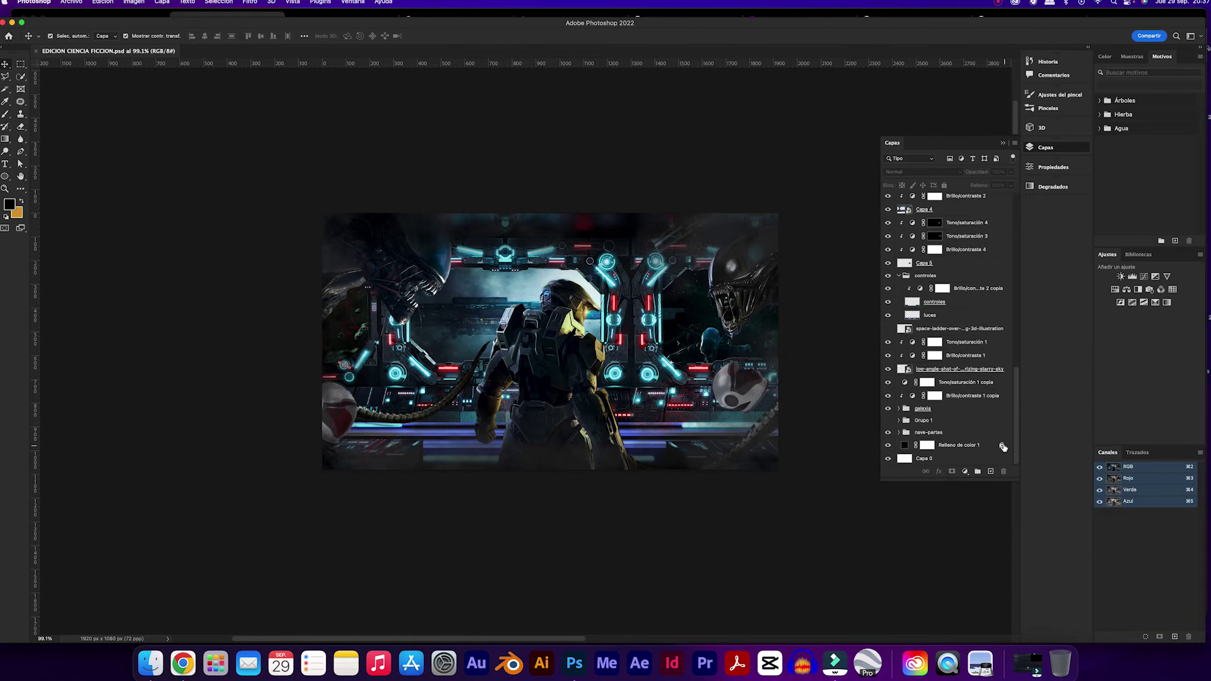
Step: Group every layer above Capa 0 and stamp a merged copy of the composite
click(952, 451)
scroll(946, 315, up, 5)
shift+click(924, 200)
key(super+g)
key(super+alt+e)
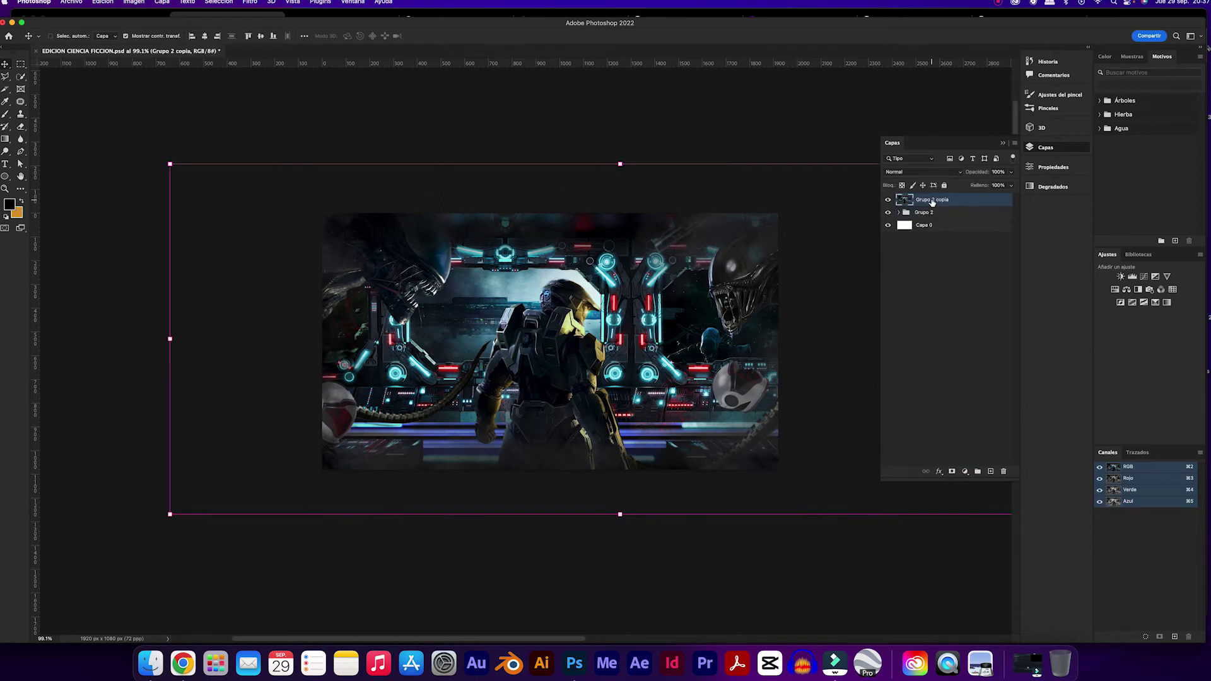
Step: Darken the merged copy slightly by lowering Exposure in the Camera Raw filter
click(249, 2)
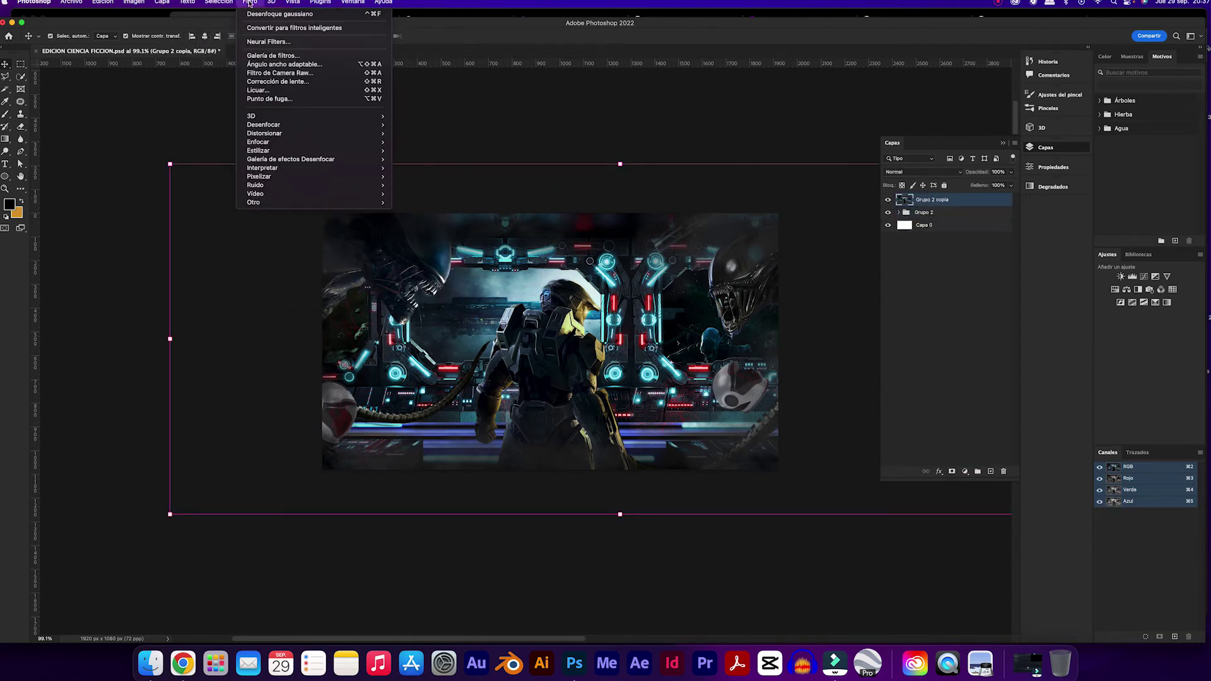
click(280, 72)
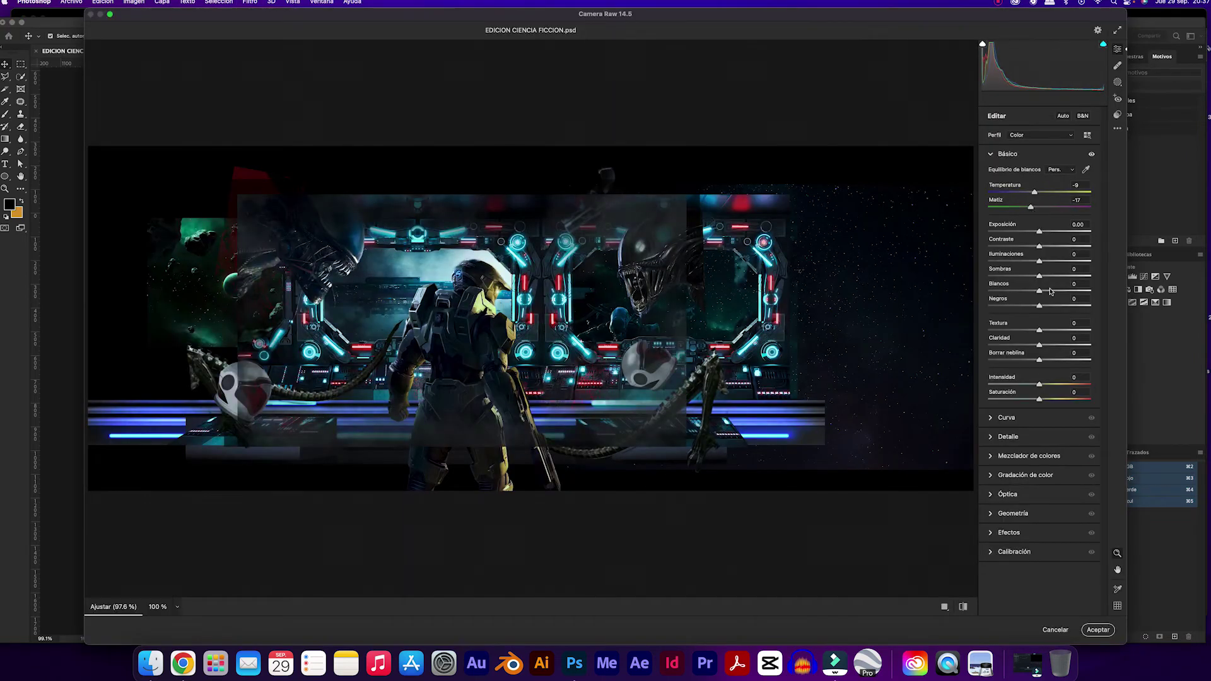
drag(1039, 232, 1037, 232)
click(1097, 629)
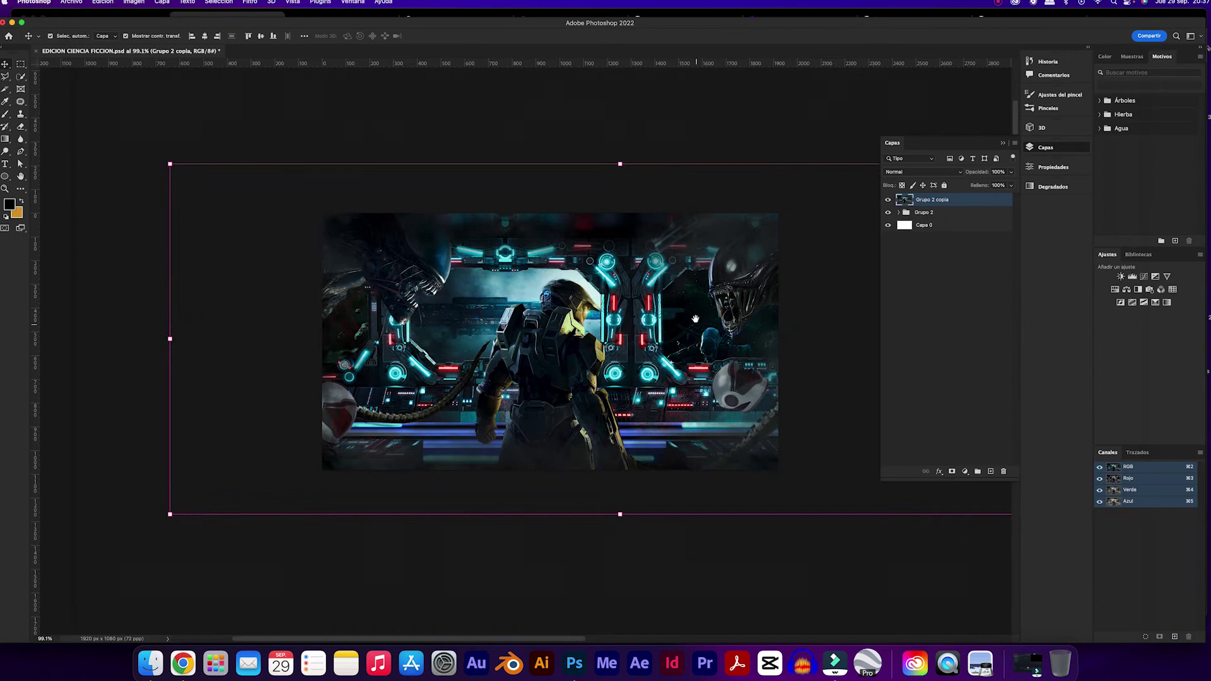
Step: Add a Color Lookup adjustment layer and browse its LUT file list
click(969, 468)
click(987, 575)
click(990, 205)
key(Escape)
Step: Compare TealOrangePlusContrast, 2Strip, 3Strip and Crisp_Warm LUTs, settling on Crisp_Winter
click(989, 194)
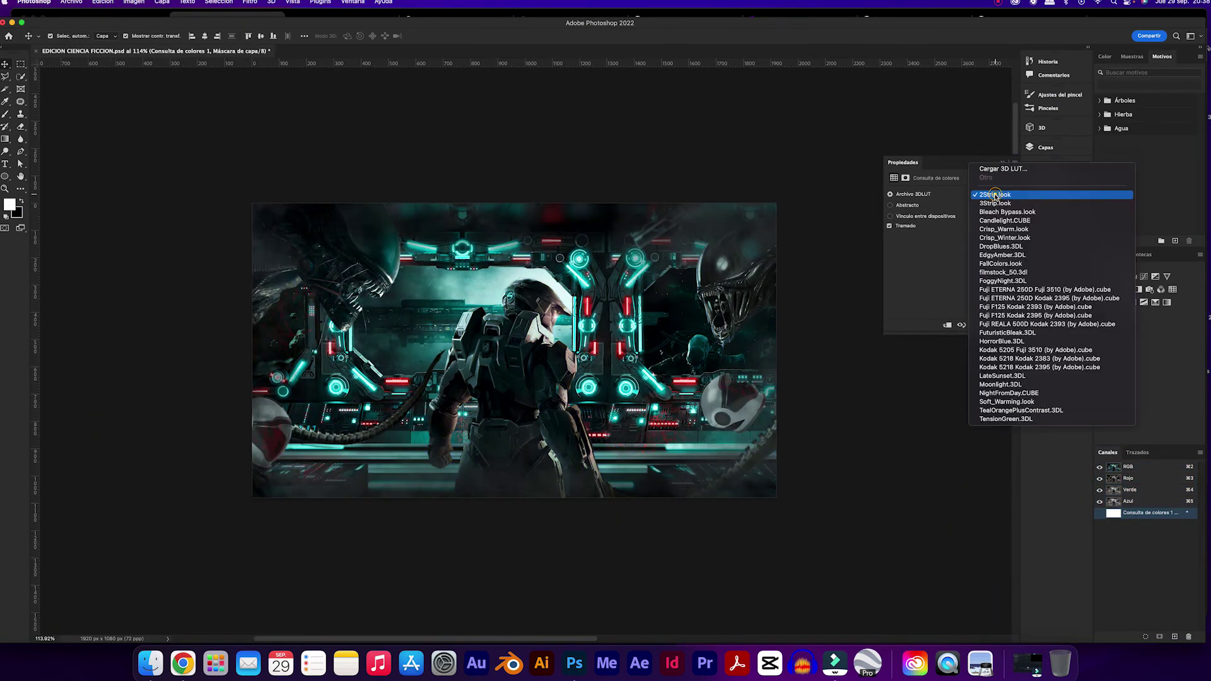
click(1012, 401)
click(995, 193)
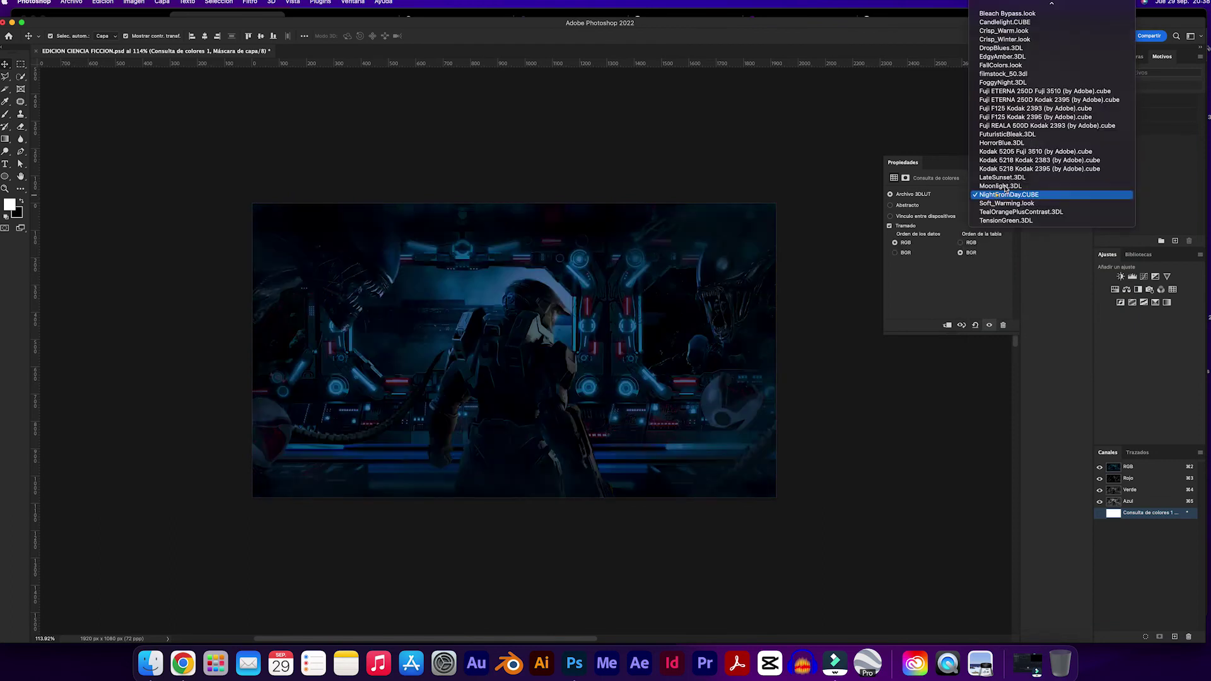
click(1003, 70)
click(995, 193)
click(1002, 238)
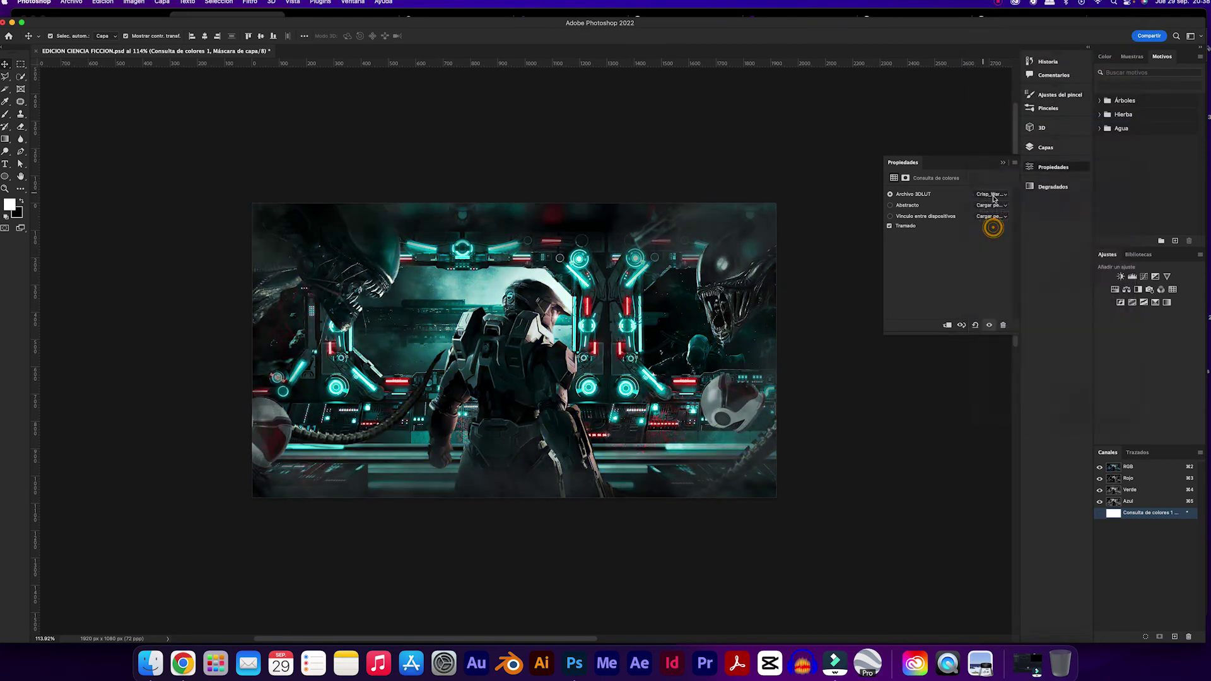
click(995, 193)
click(993, 152)
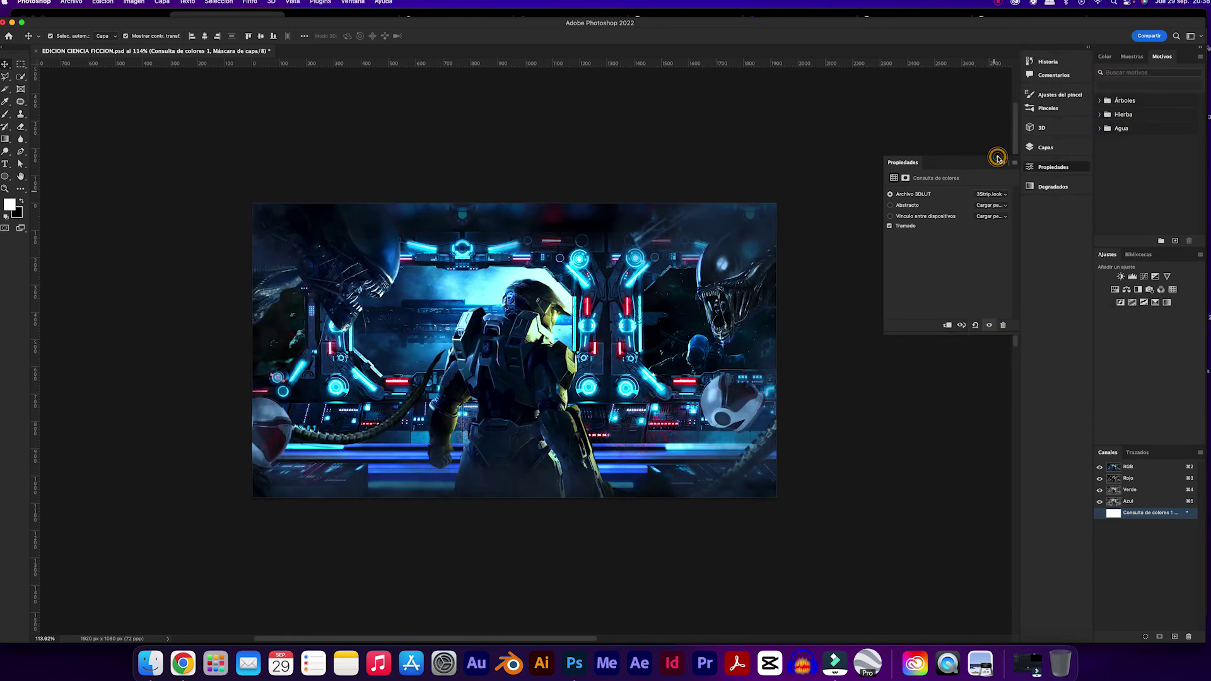
click(1005, 196)
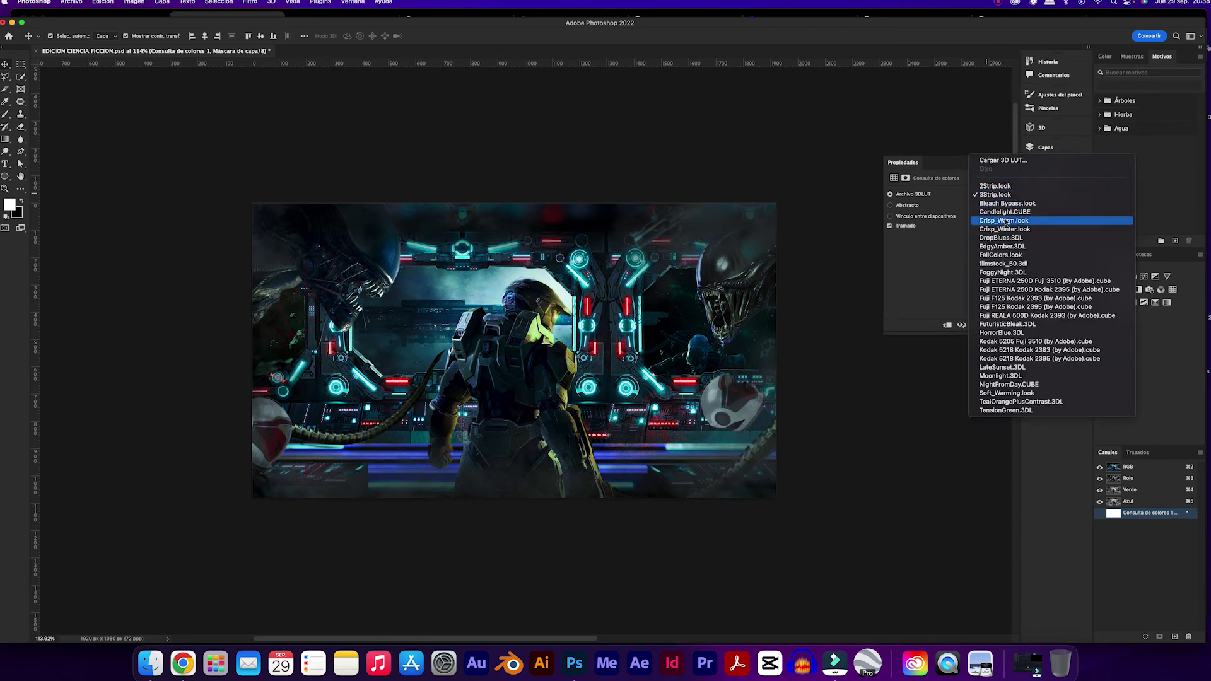
click(1007, 222)
click(999, 194)
click(996, 197)
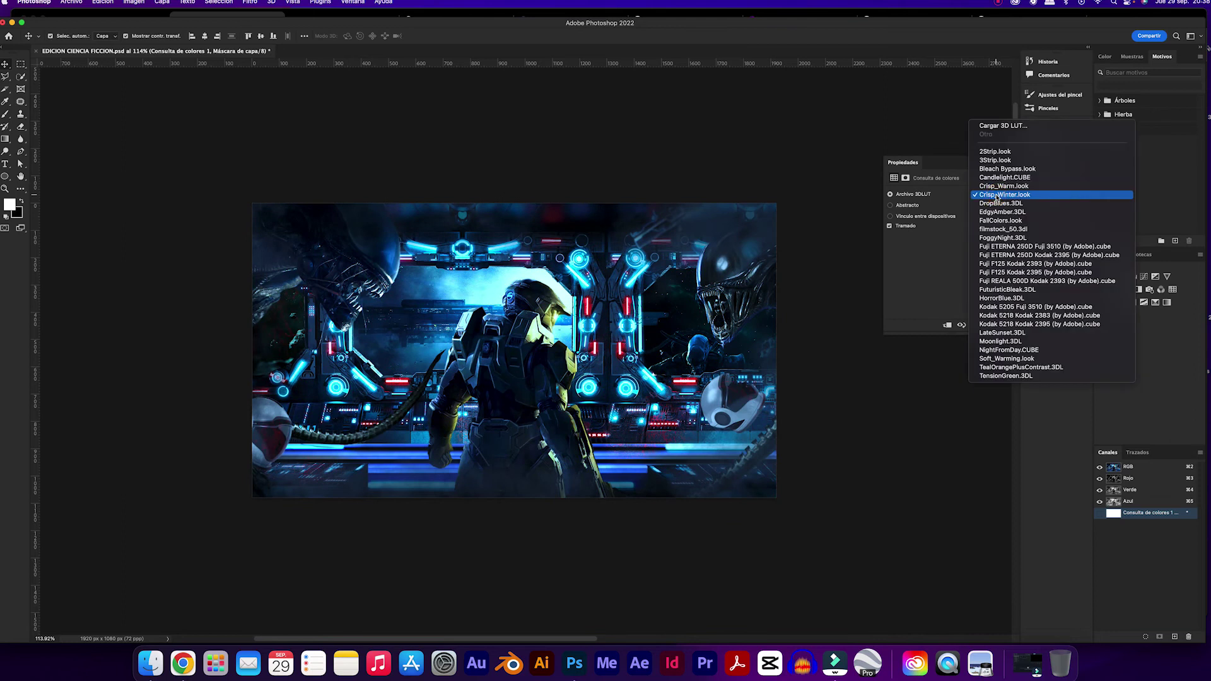
Step: Lower the Color Lookup layer's opacity to soften the Crisp_Winter grade
click(1054, 150)
click(1010, 171)
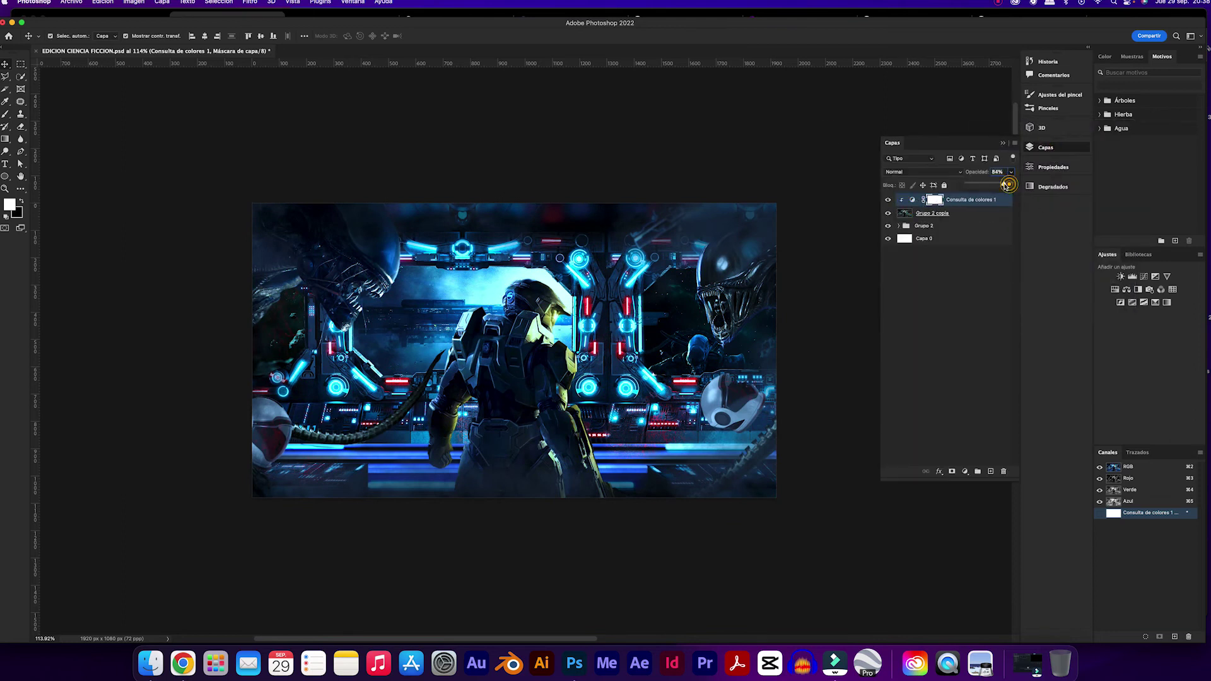
drag(1011, 184, 996, 186)
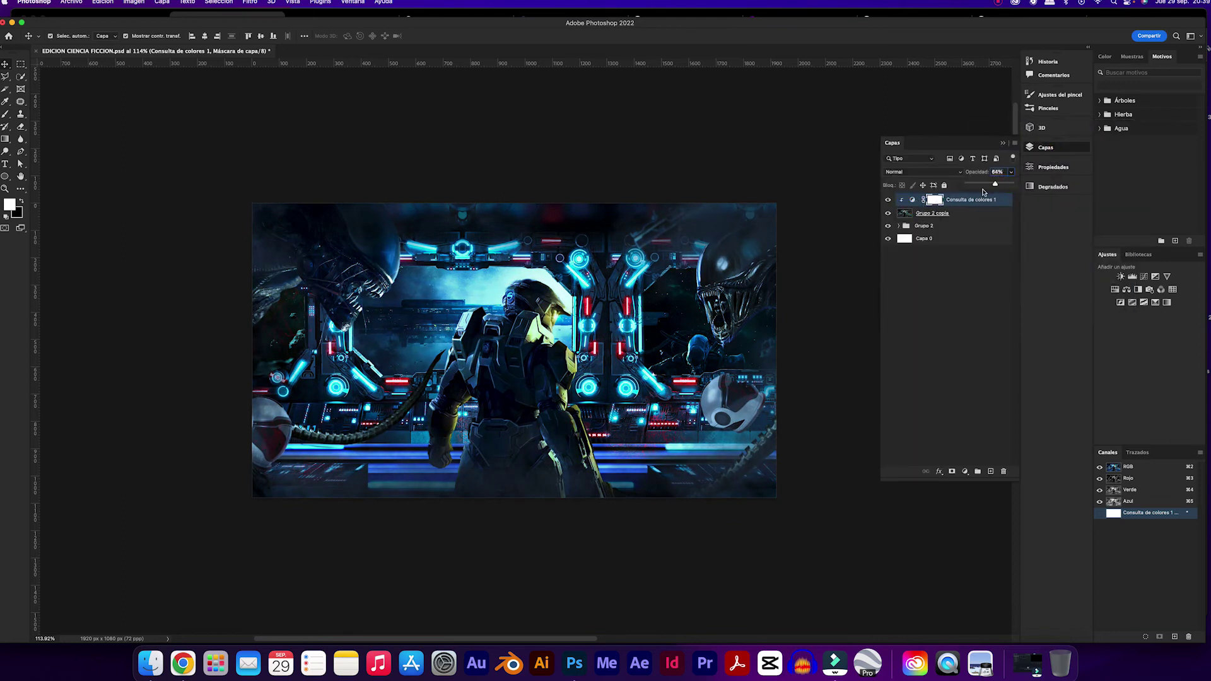
Step: Add a Brightness/Contrast adjustment layer at the top of the stack
click(965, 471)
click(996, 533)
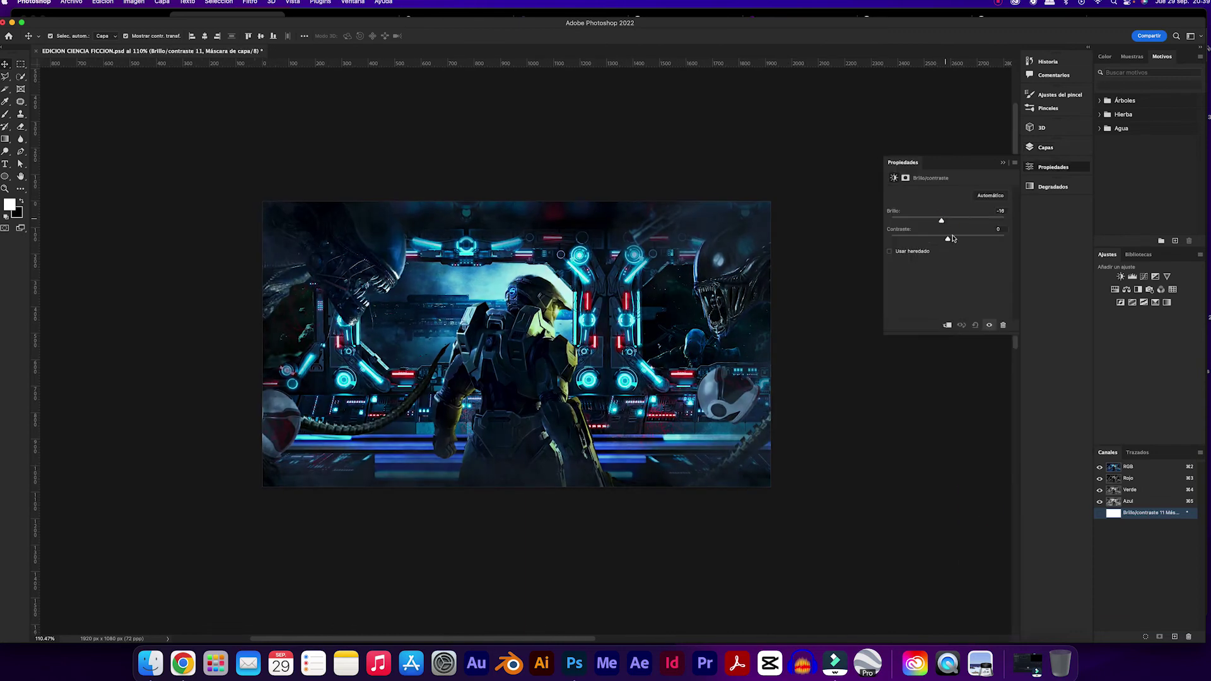
click(1046, 147)
Step: Apply the Add Noise filter to the merged Grupo 2 copia layer
click(932, 227)
click(250, 2)
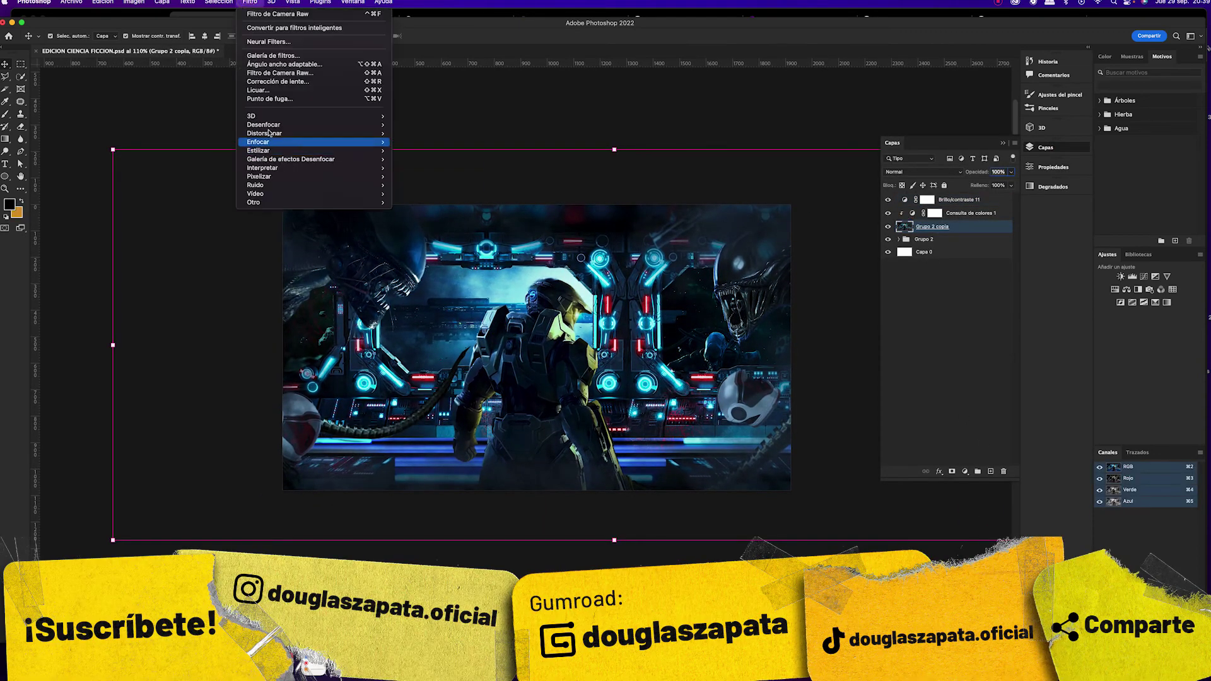
click(418, 184)
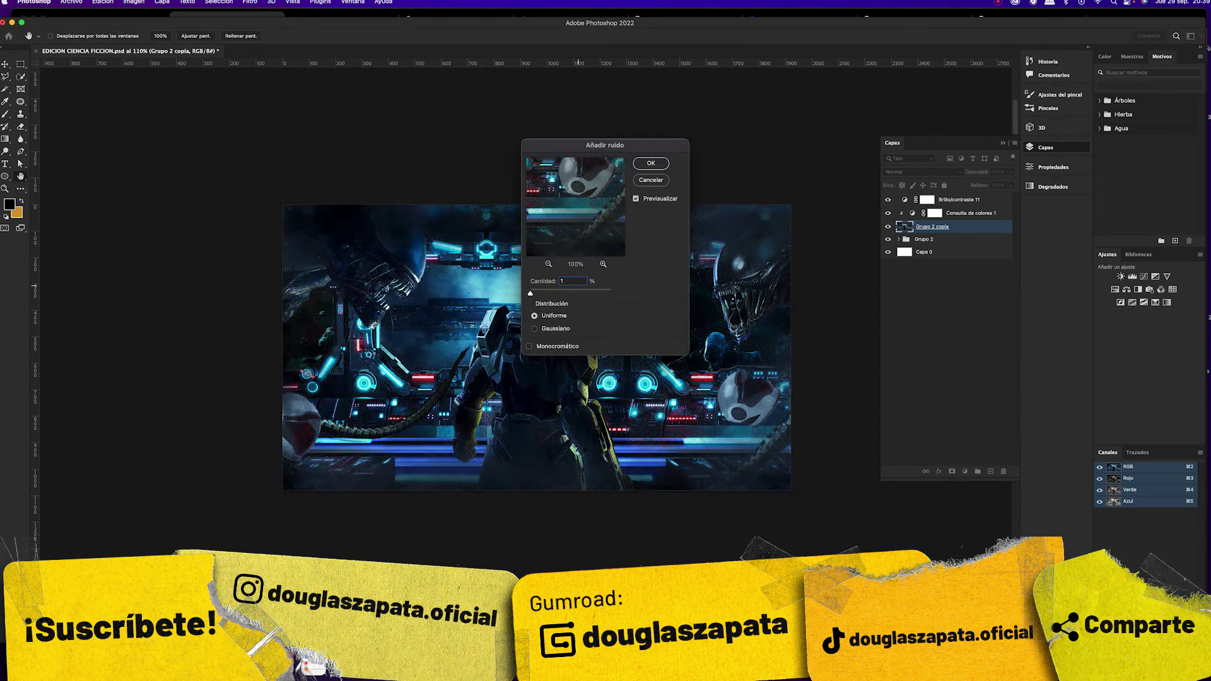
key(Return)
scroll(569, 247, down, 3)
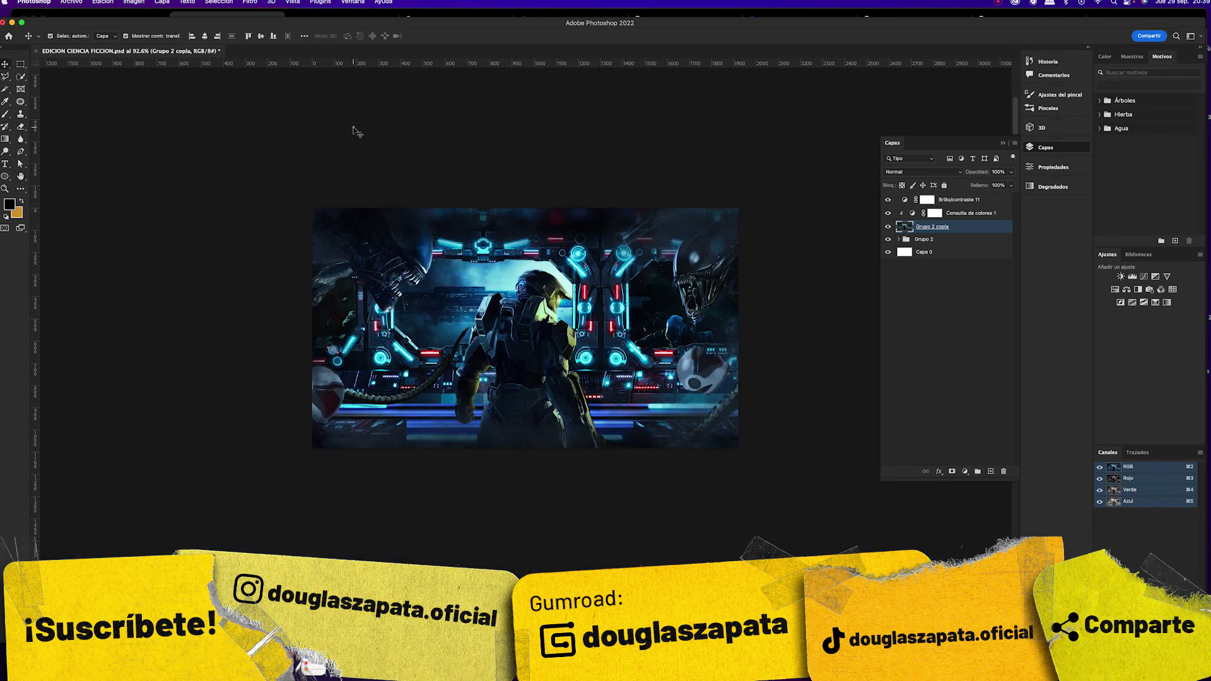
Step: Inspect the finished composite and switch to Pantalla entera (Full Screen) mode
scroll(554, 327, down, 2)
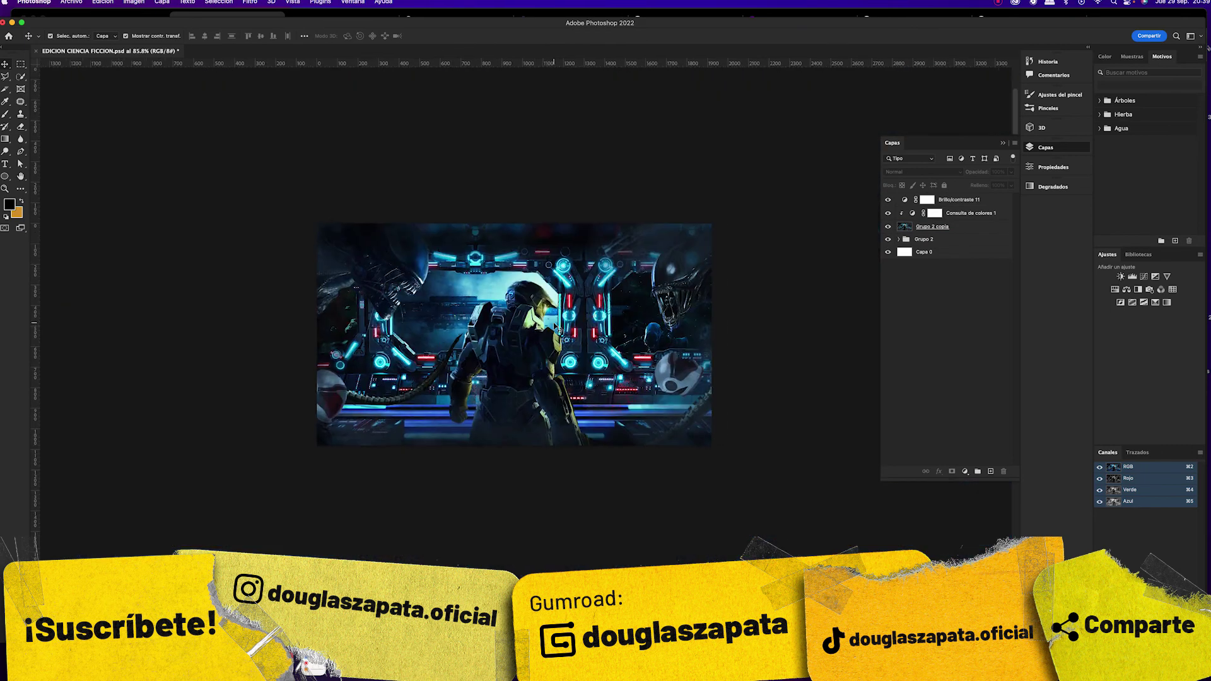
scroll(554, 326, up, 3)
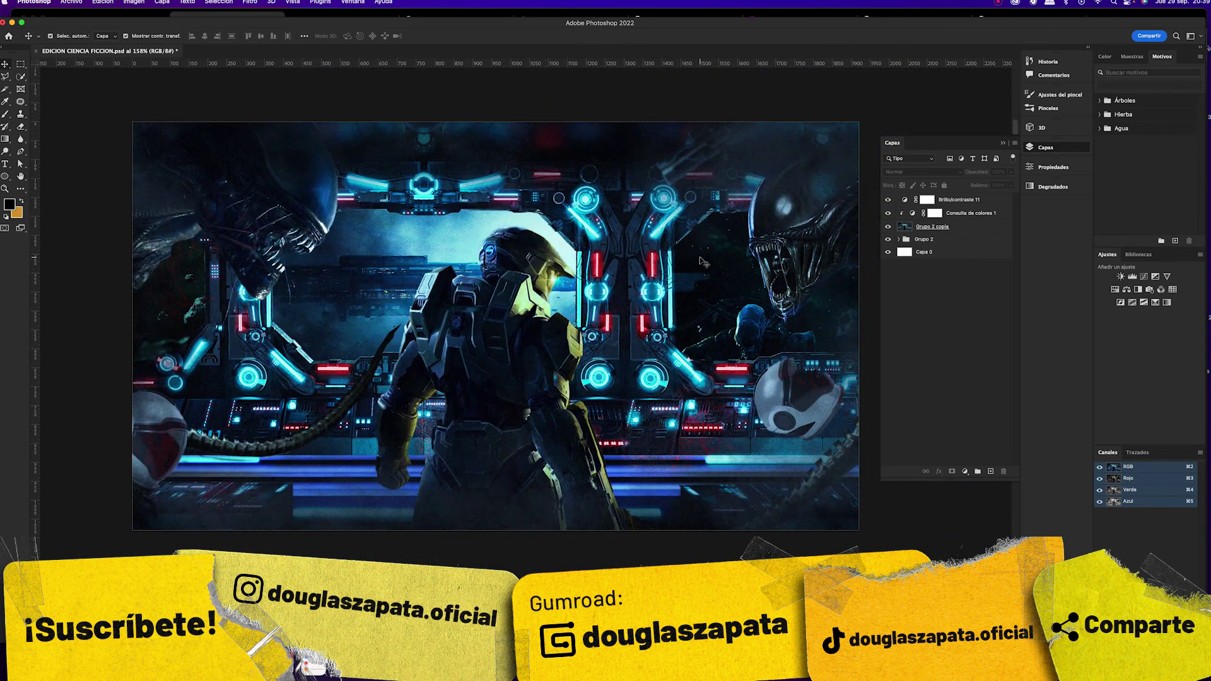
click(900, 228)
scroll(582, 429, down, 2)
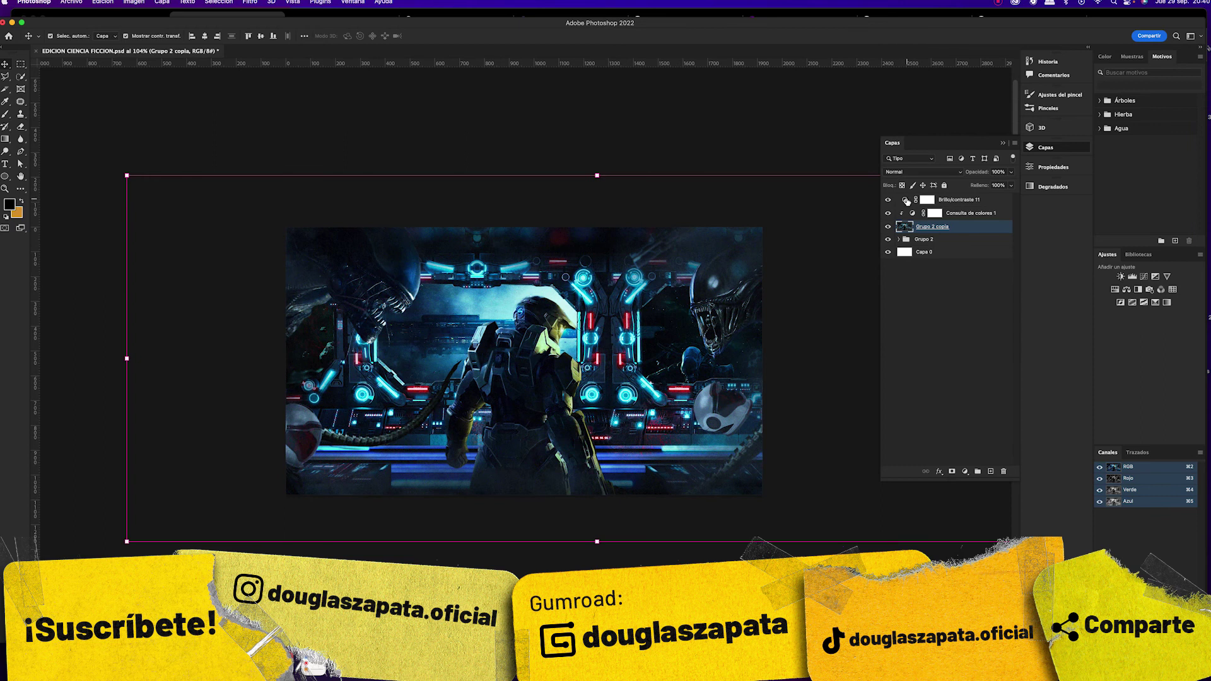
click(927, 199)
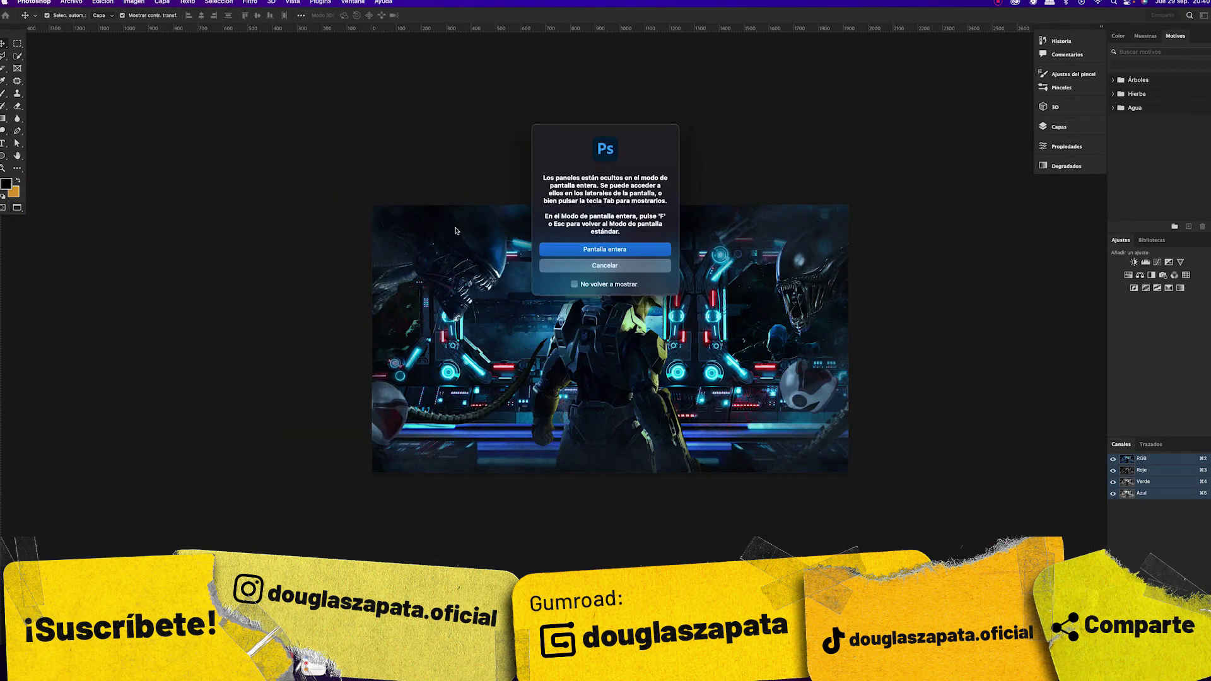
key(Return)
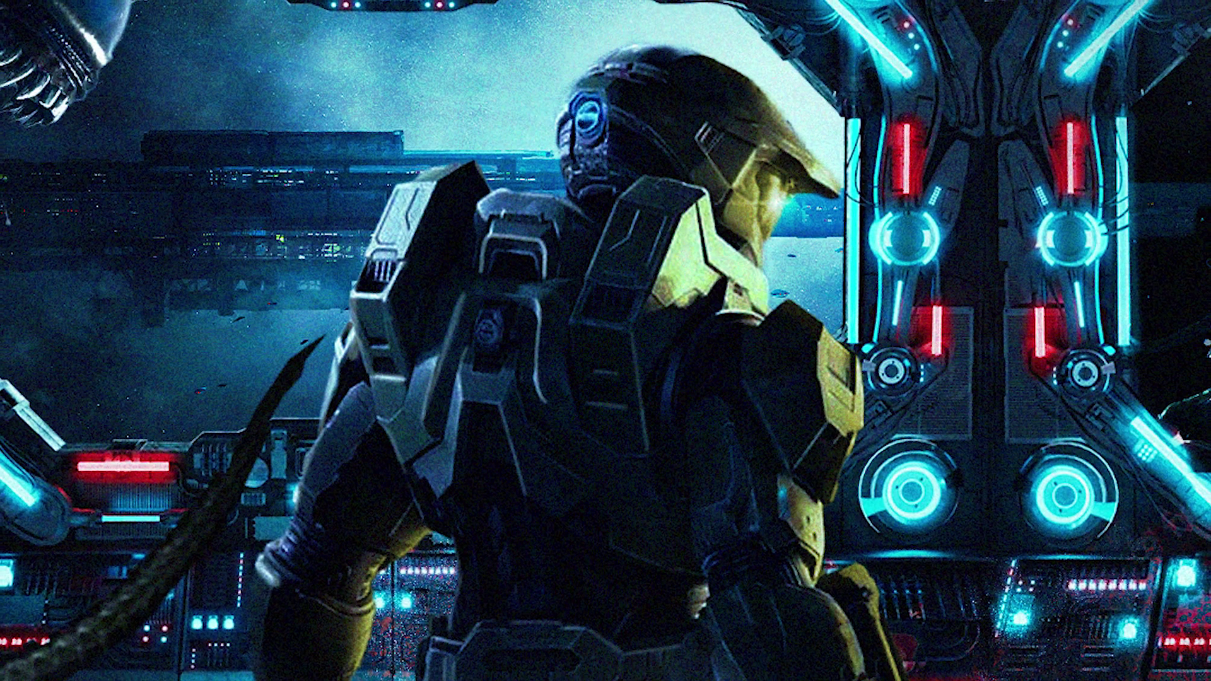